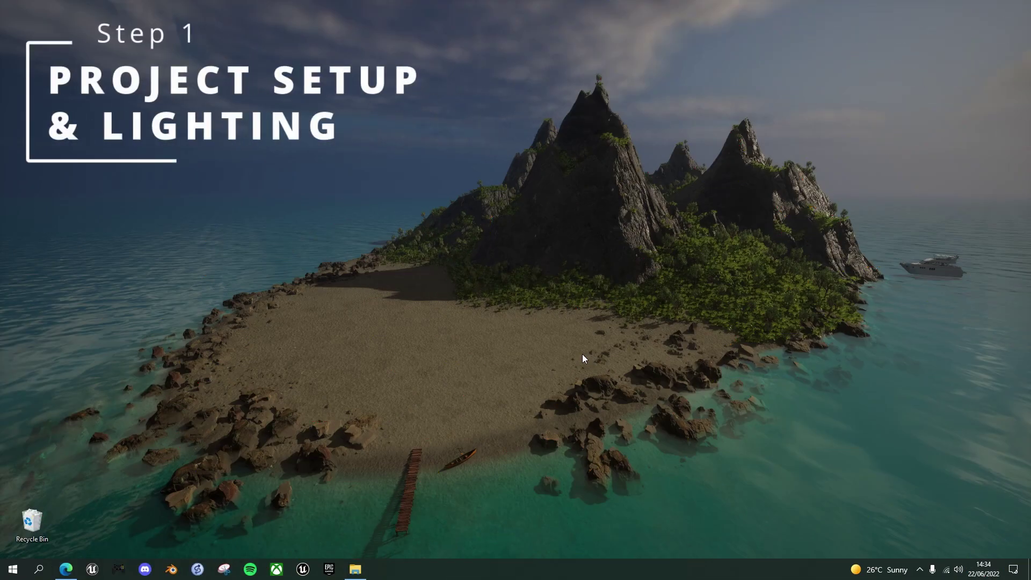
Step: Launch Unreal Engine and create a Games project named IslandSculpt from the Third Person template
click(303, 569)
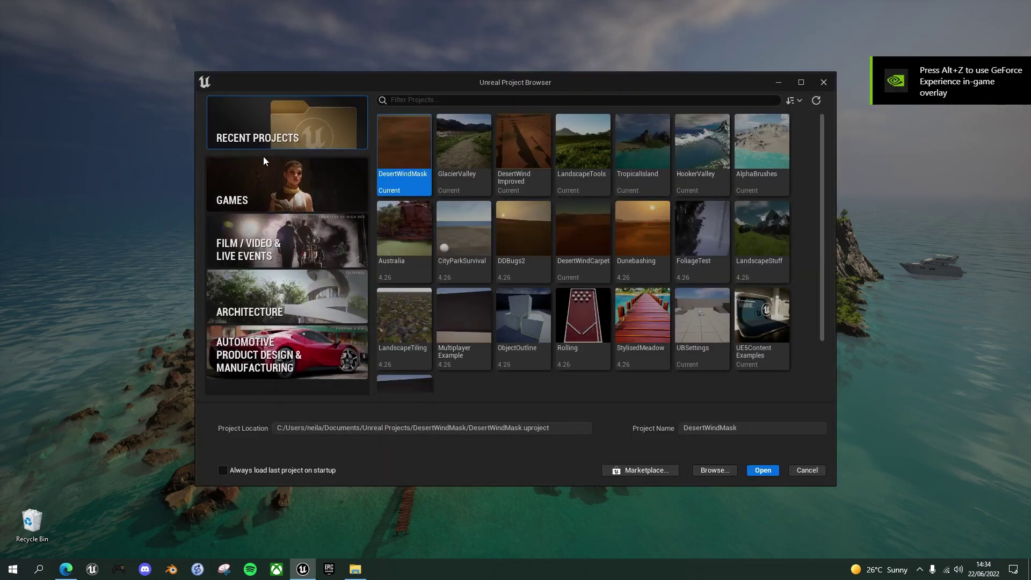
click(247, 188)
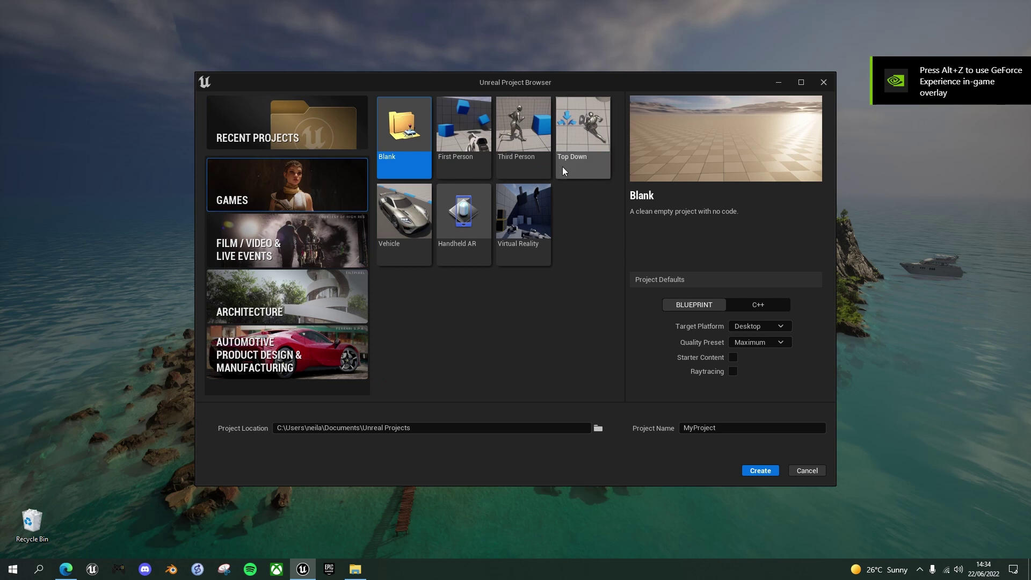
click(521, 136)
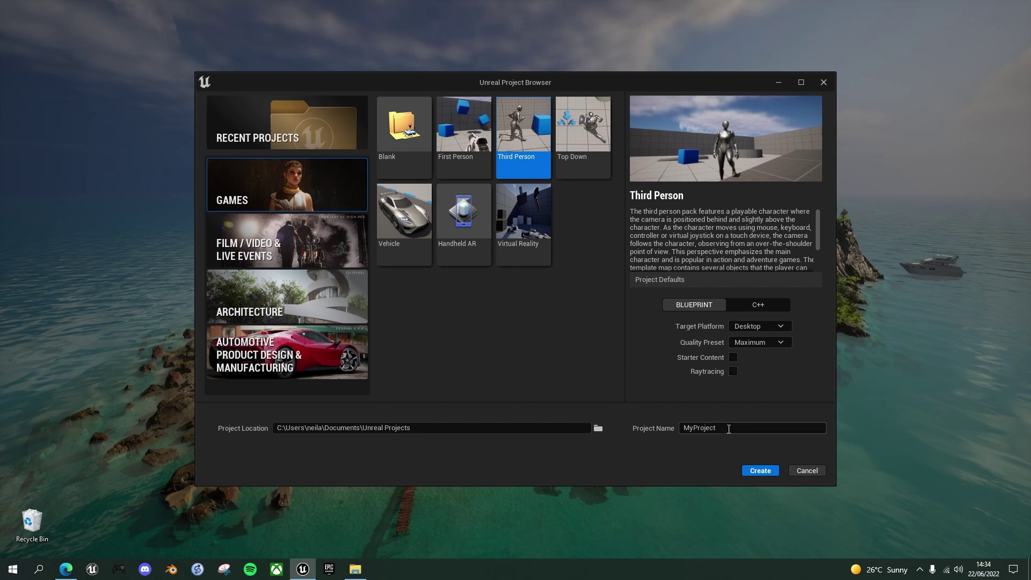
drag(728, 428, 647, 422)
text(IslandSculpt)
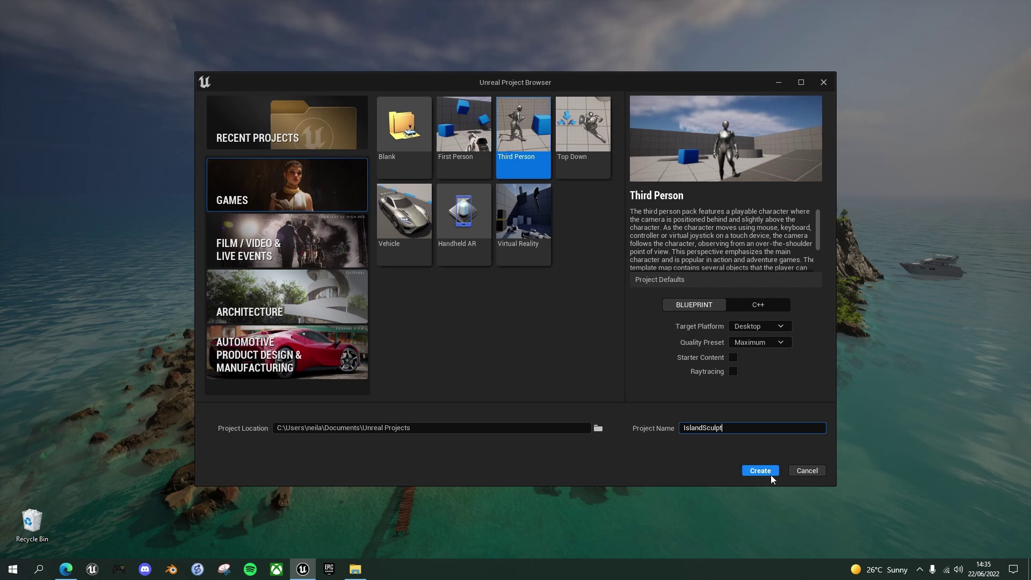
click(770, 476)
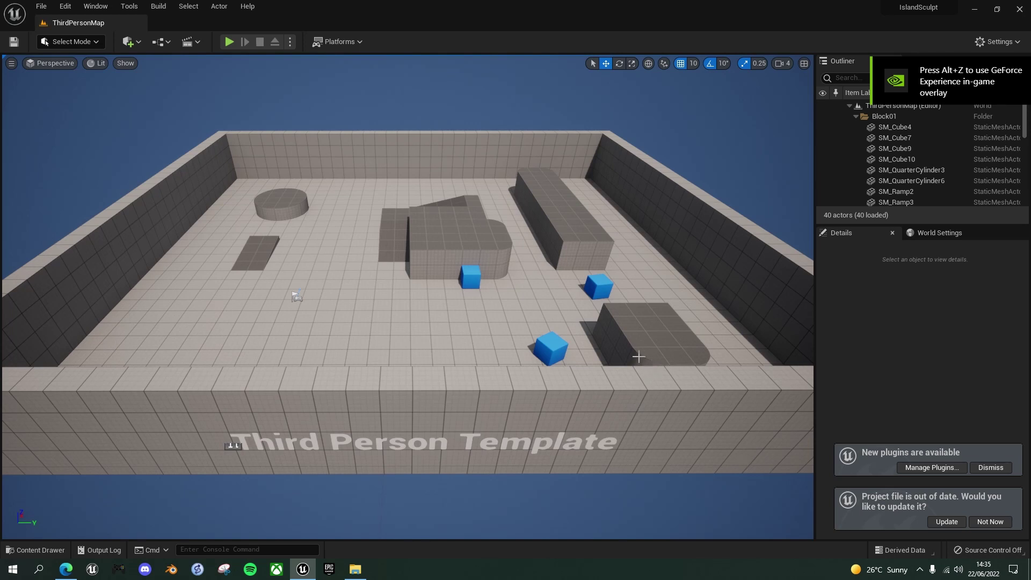
Step: Update the out-of-date project file and dismiss the new plugins notification
click(951, 524)
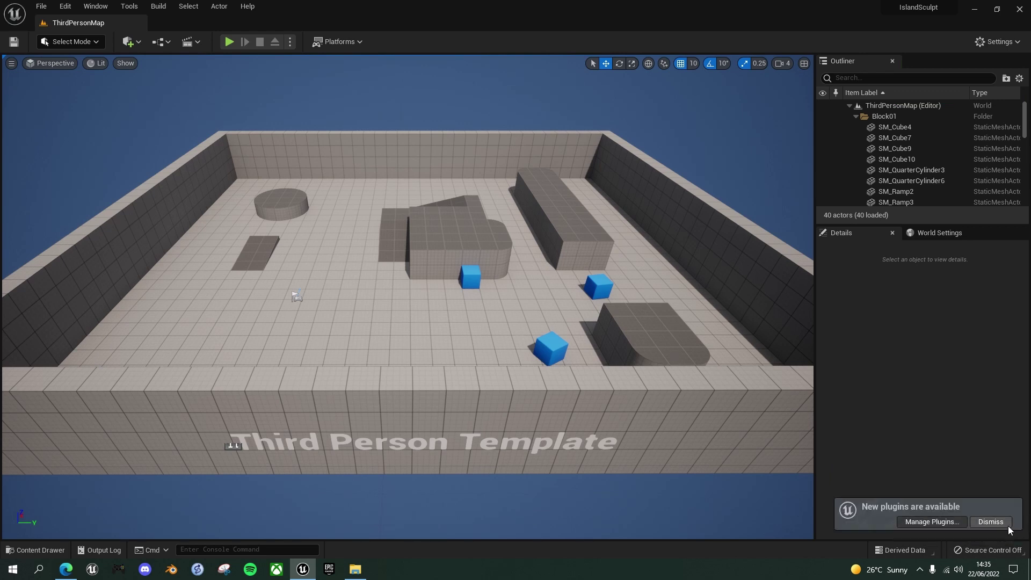
click(991, 523)
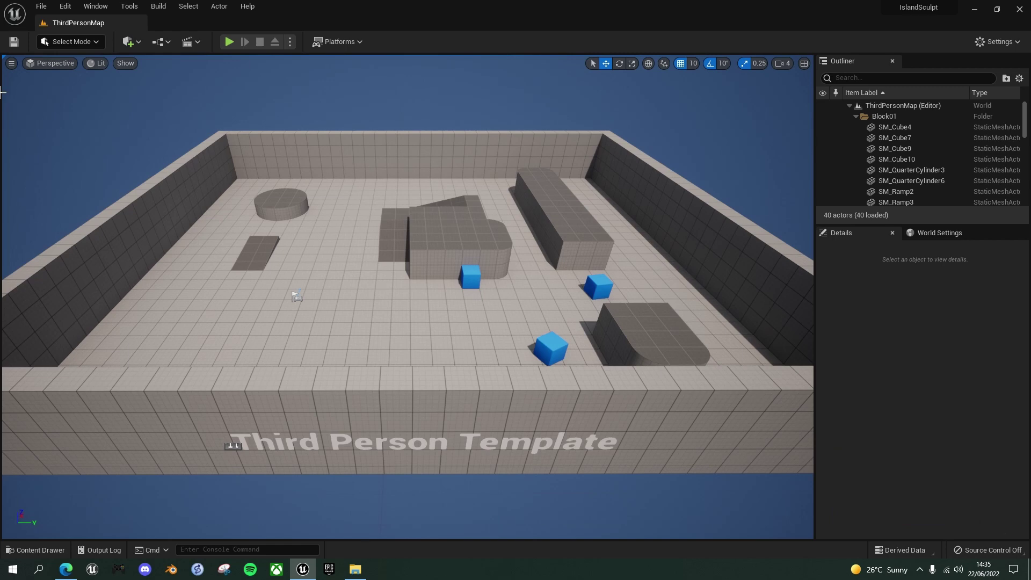
Step: Enable the experimental Water plugin, then restart the editor and close the plugin list
click(64, 7)
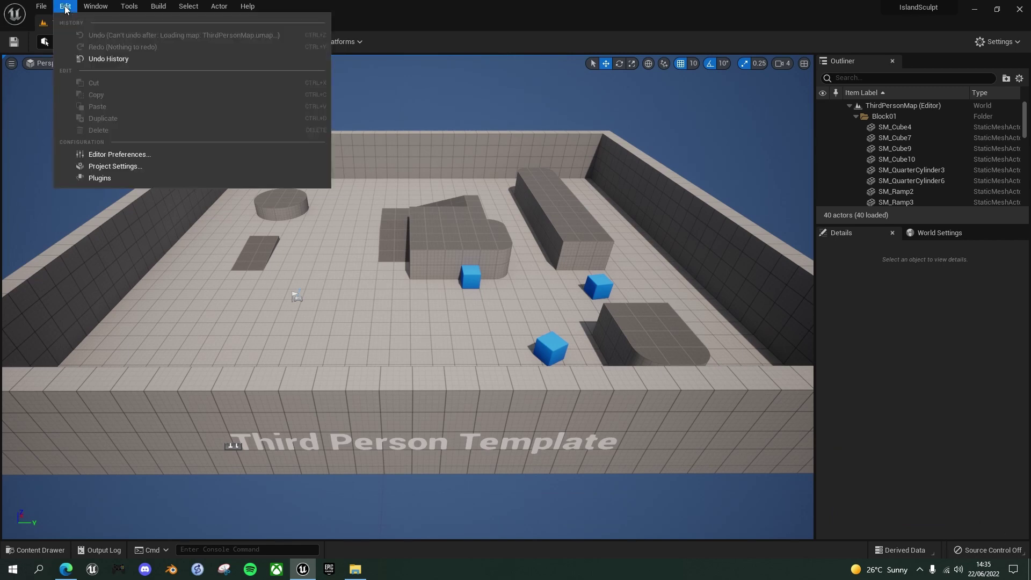
click(119, 178)
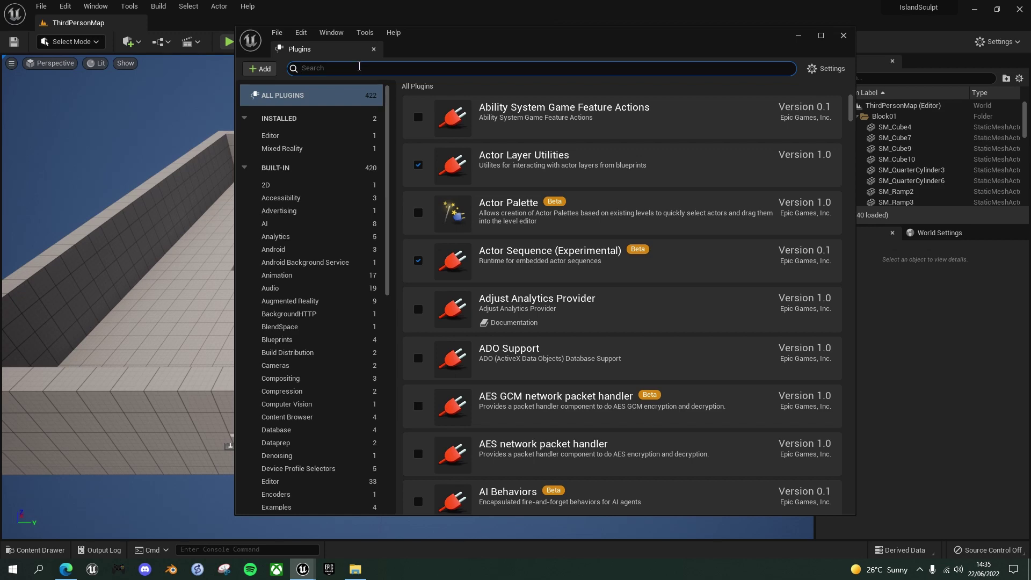
text(water)
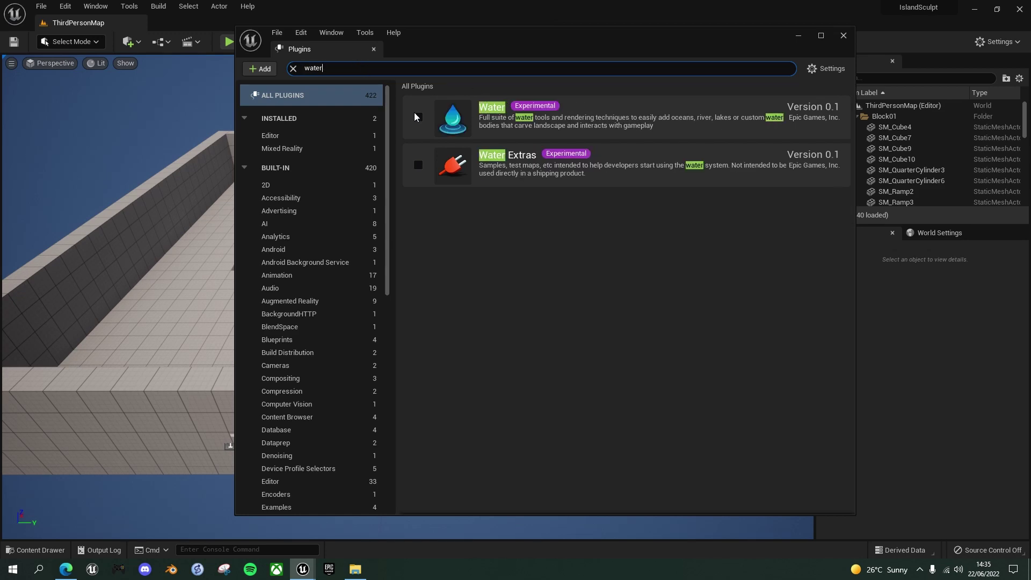
click(419, 118)
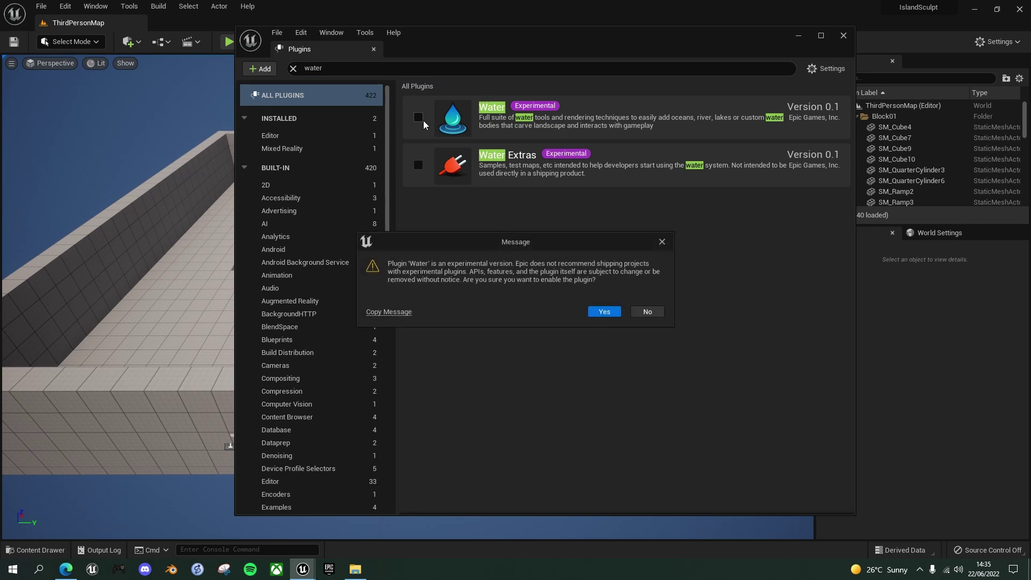
click(604, 312)
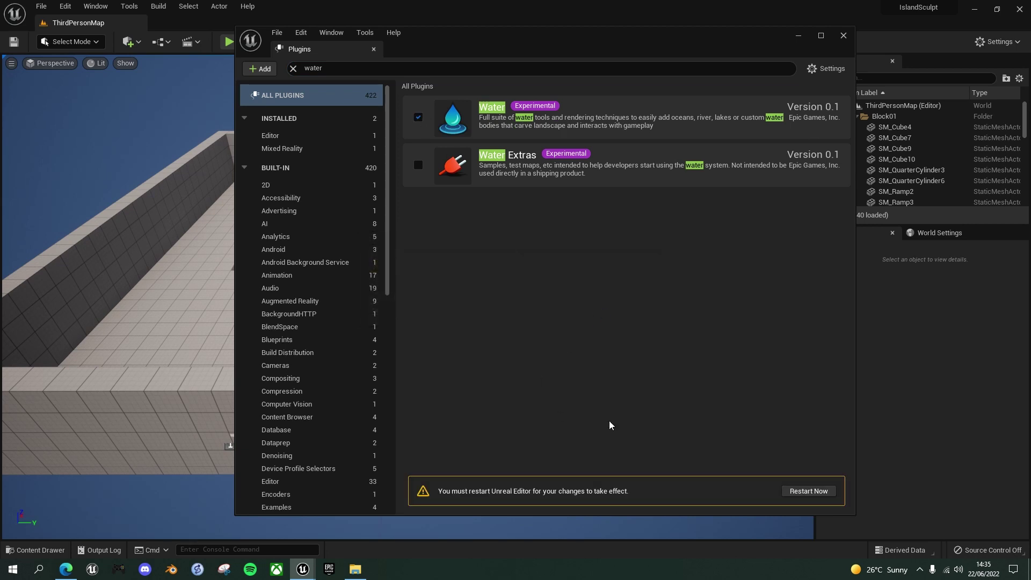
click(810, 491)
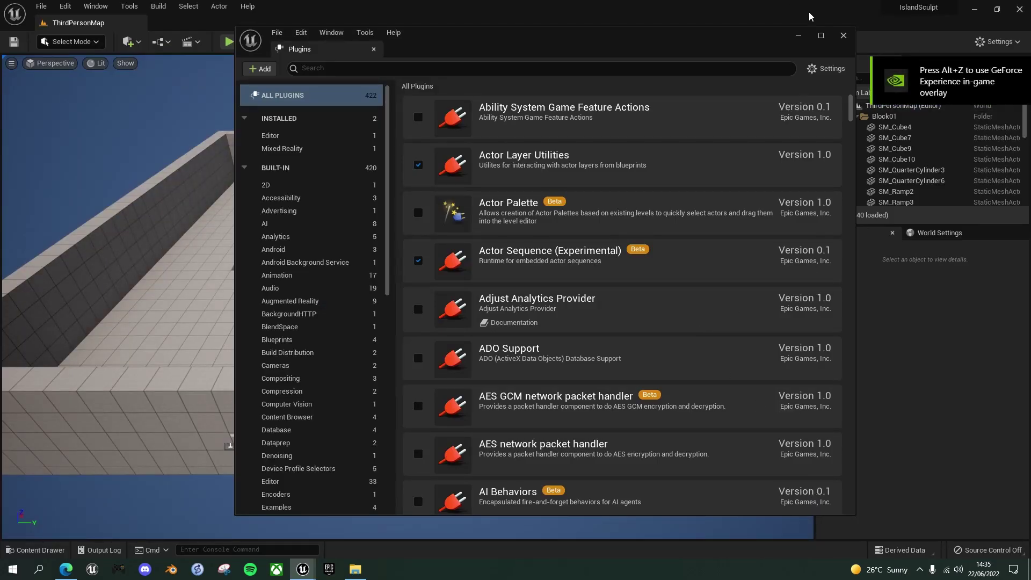
click(844, 36)
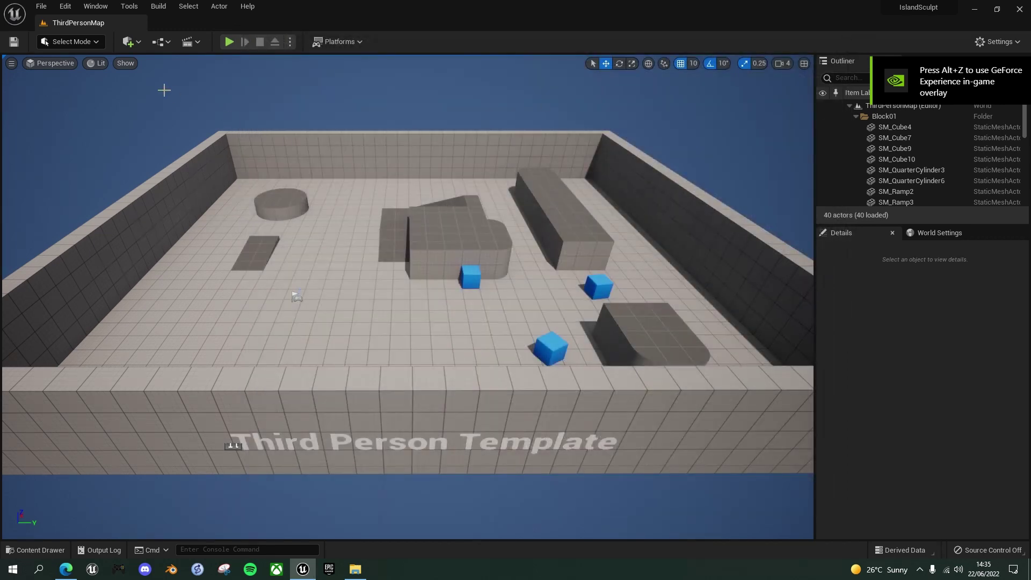
Step: Create a new level from the Empty Level template
click(43, 6)
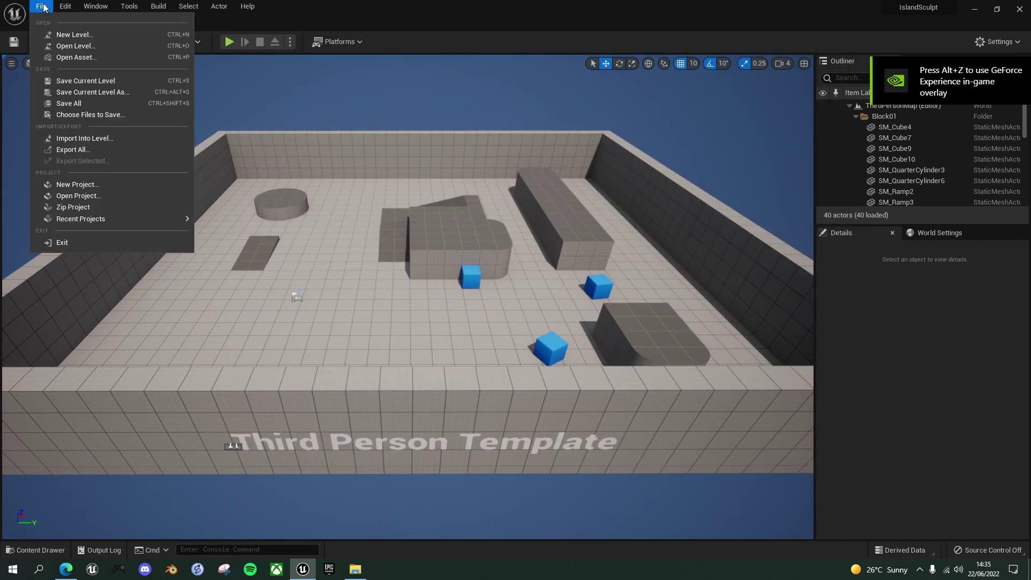
click(75, 34)
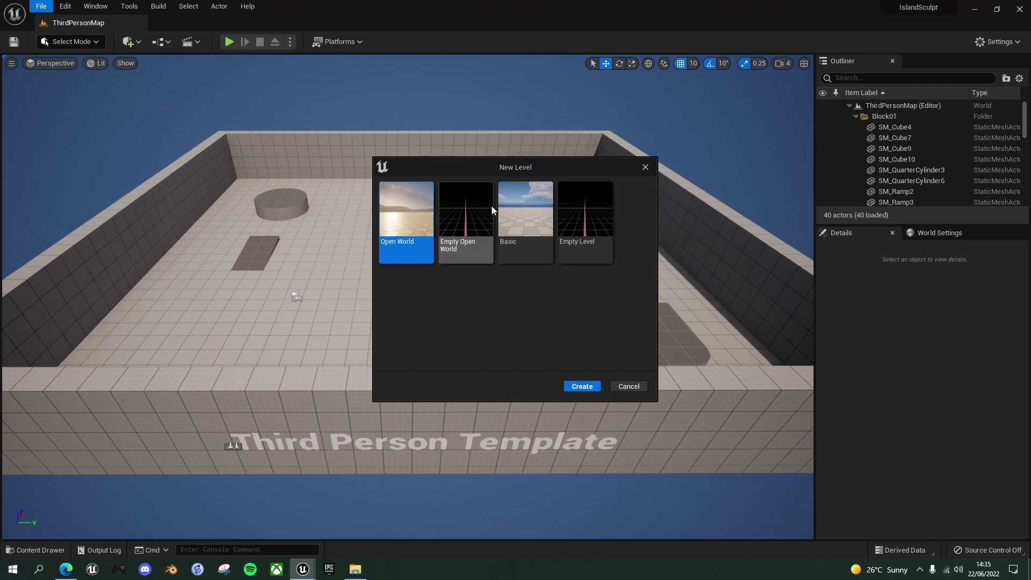
click(585, 214)
click(583, 387)
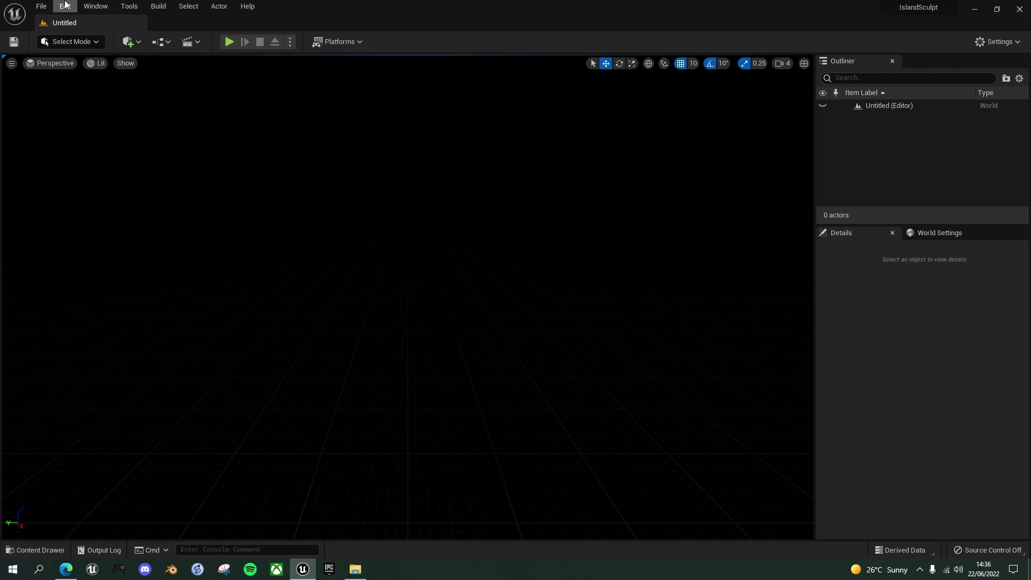
Step: Use the Env. Light Mixer to add a sky light, Atmospheric Light 0, sky atmosphere, volumetric cloud and height fog to the level
click(95, 8)
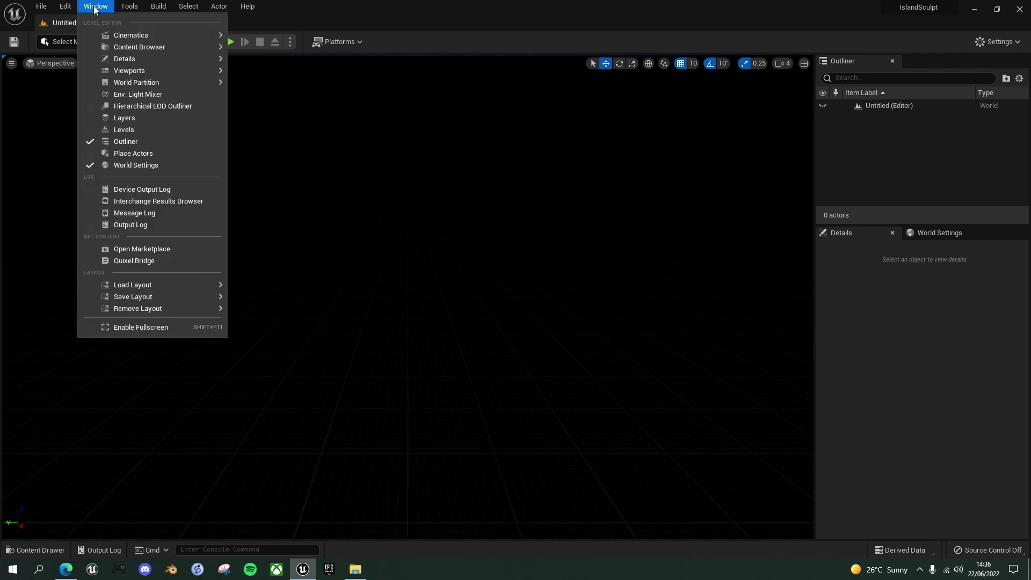
click(131, 95)
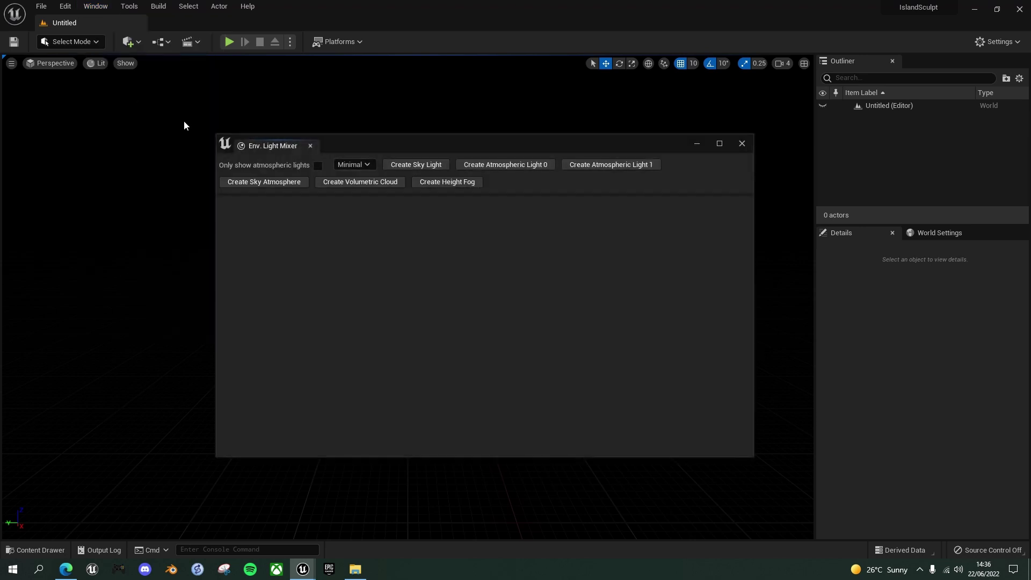
click(416, 165)
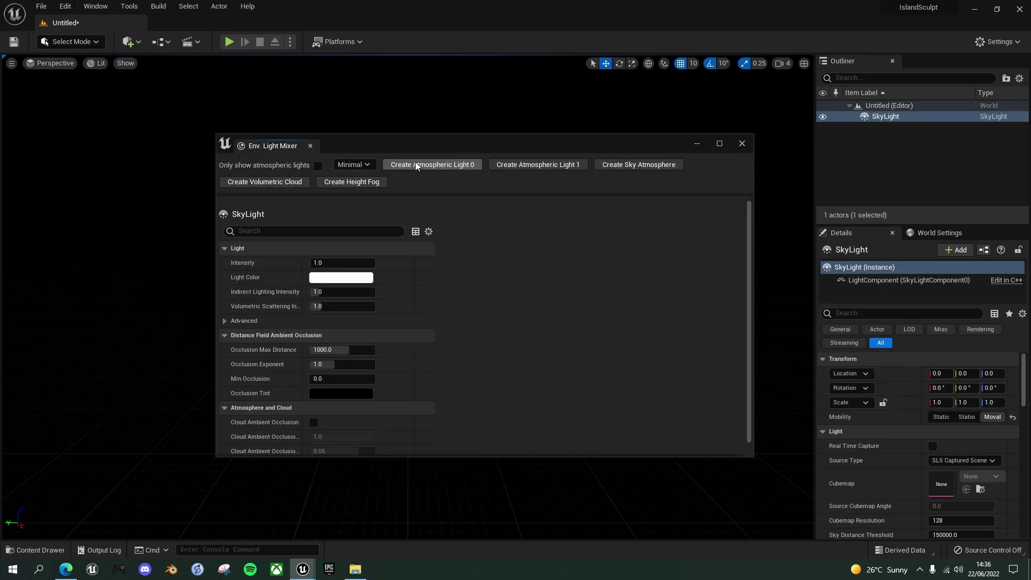
click(434, 165)
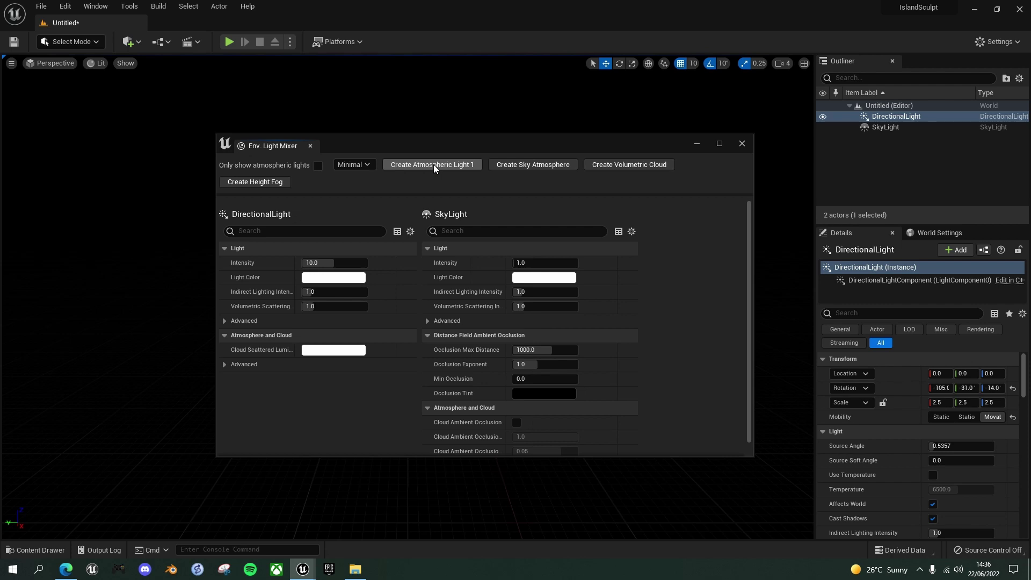
click(527, 160)
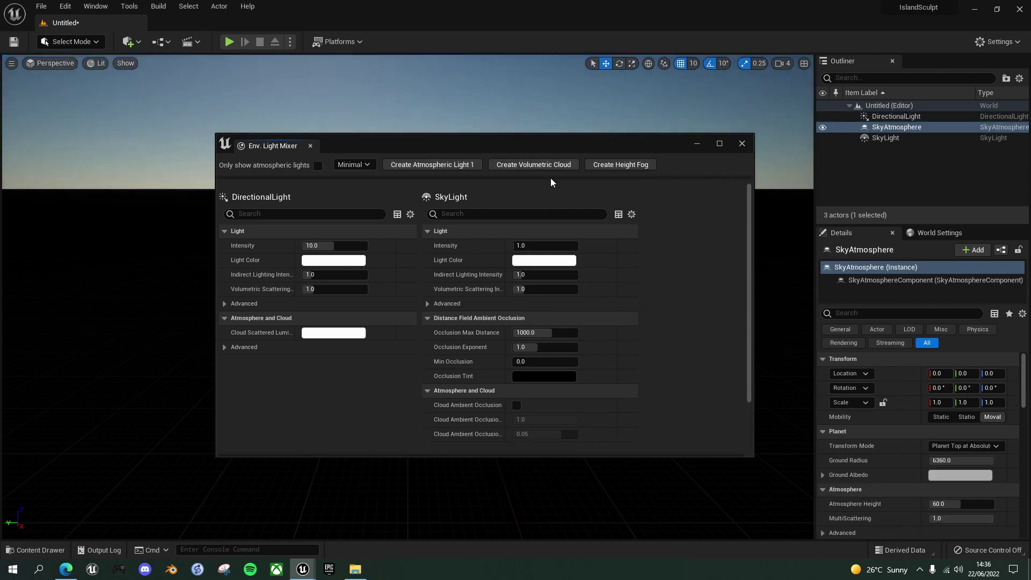
click(540, 166)
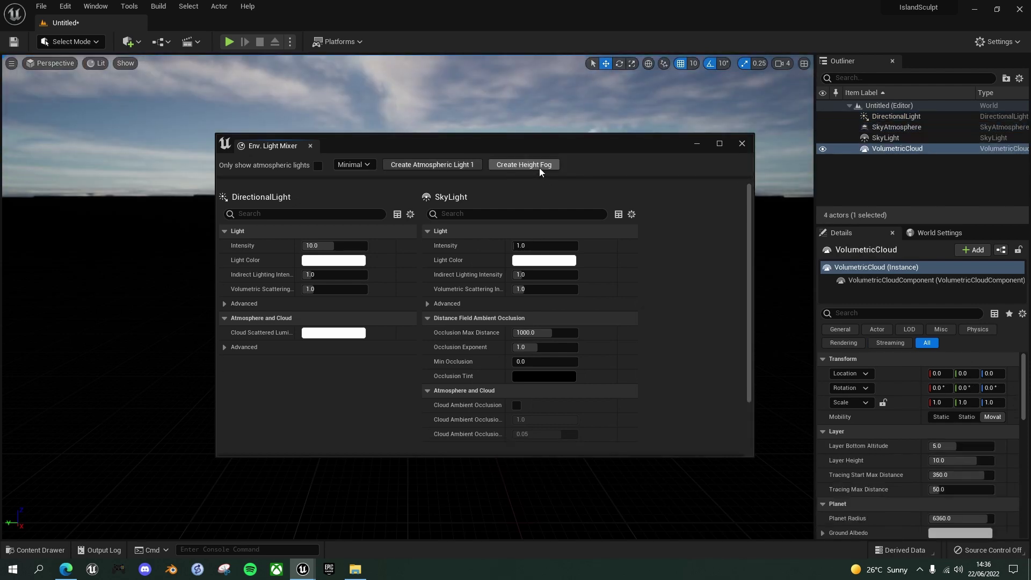
click(518, 165)
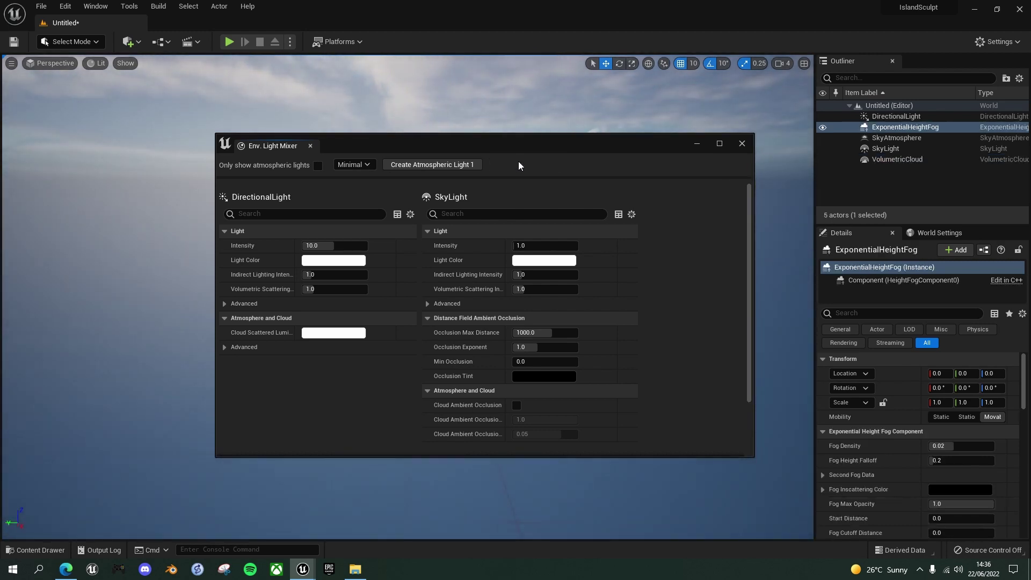
click(742, 144)
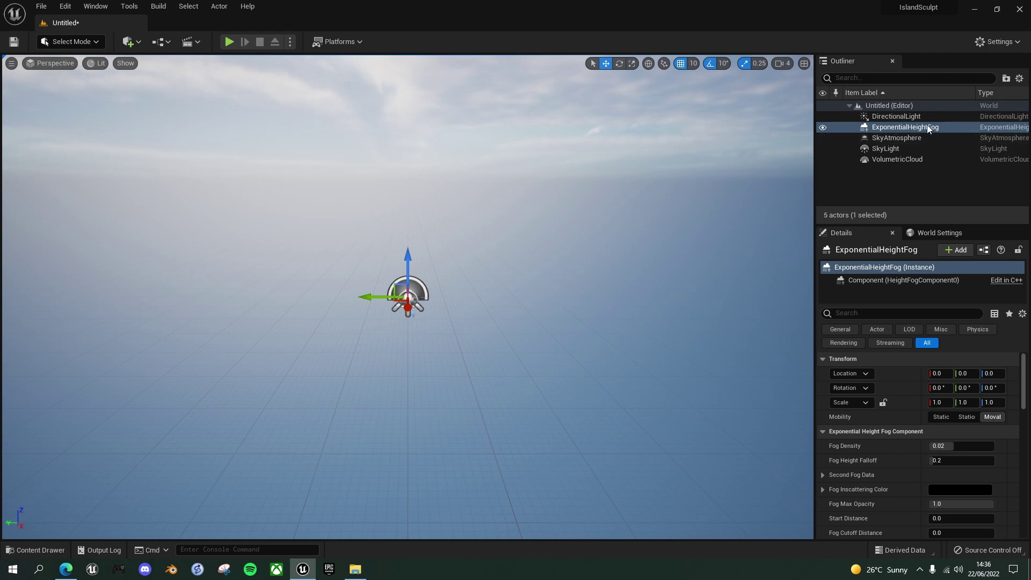
Step: Set the Fog Density of the exponential height fog to 0.1
click(891, 128)
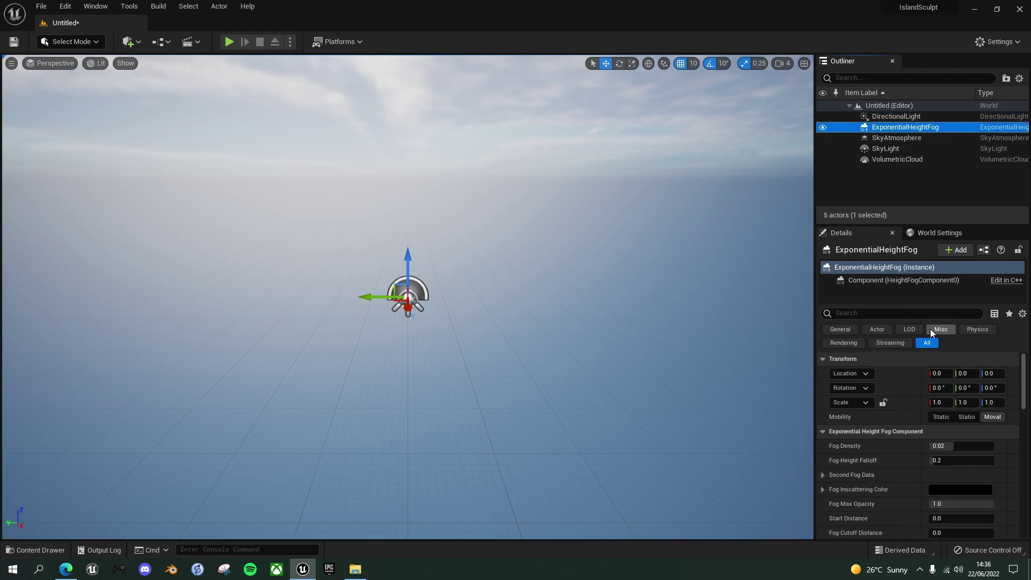
scroll(921, 411, down, 2)
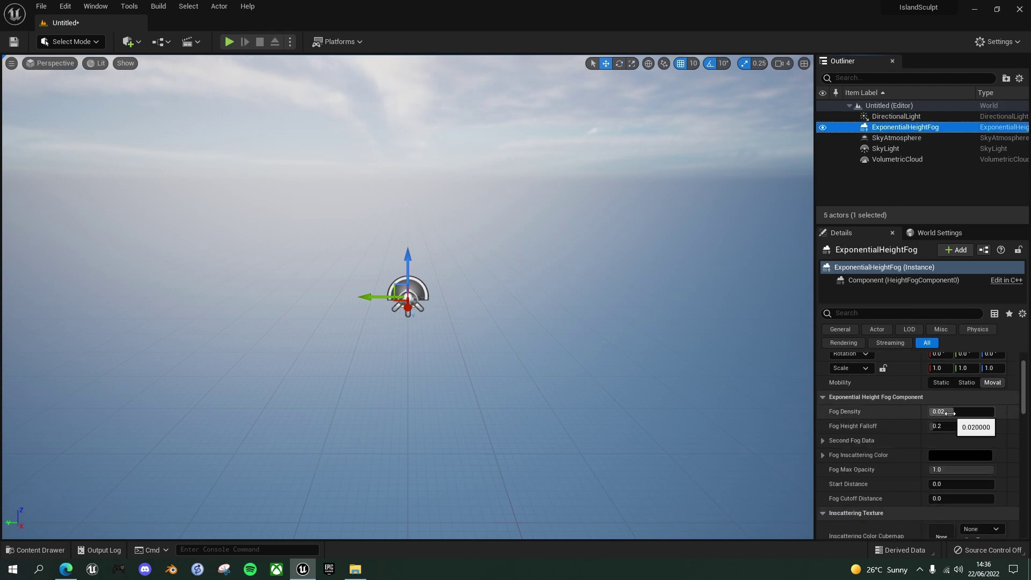
click(951, 413)
text(0.1)
key(Return)
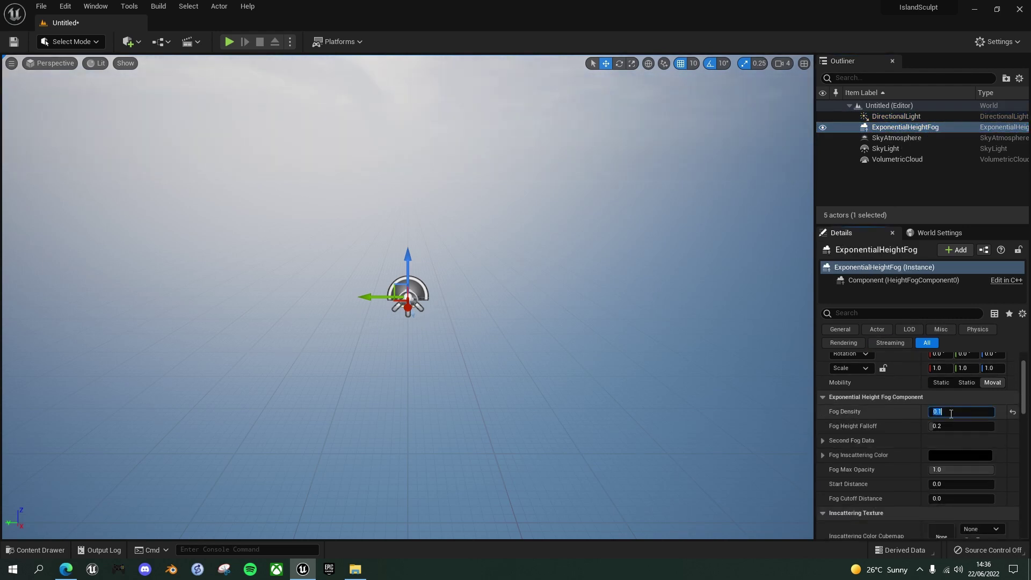
Step: Enable Volumetric Fog on the exponential height fog
scroll(898, 425, down, 10)
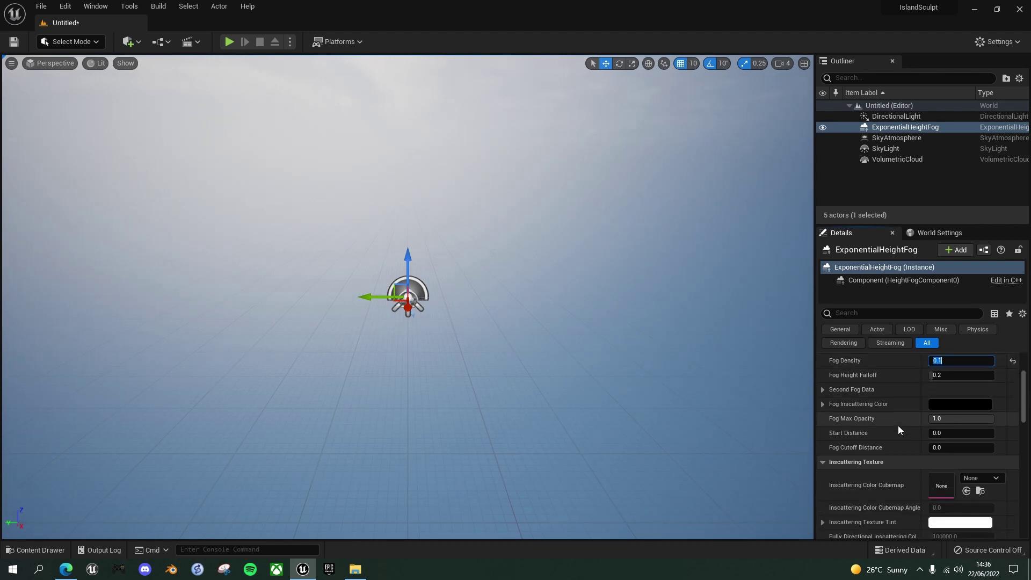
scroll(898, 426, down, 2)
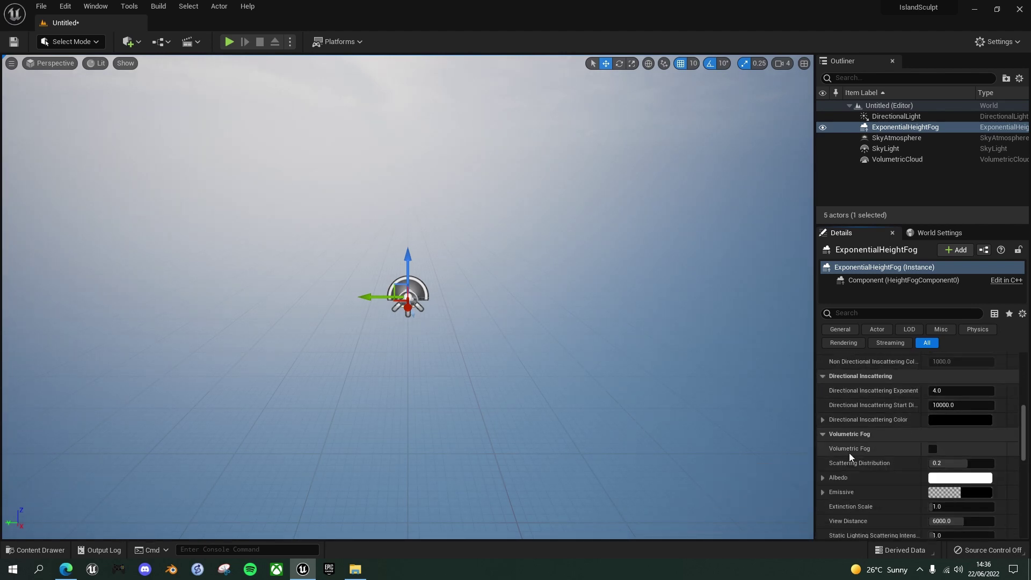
click(933, 449)
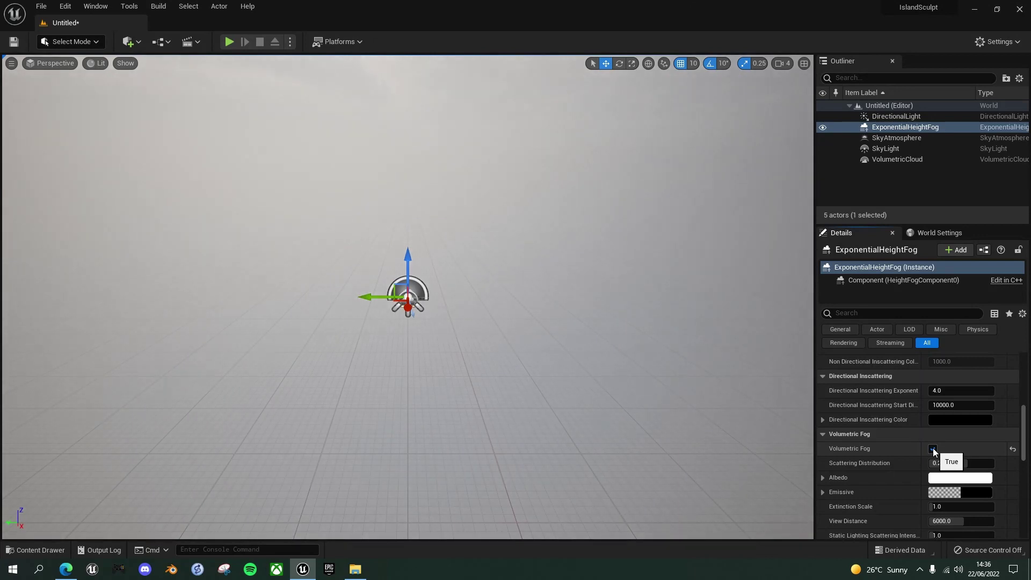
Step: Set the Fog Density of the exponential height fog to 0.01
scroll(908, 386, up, 11)
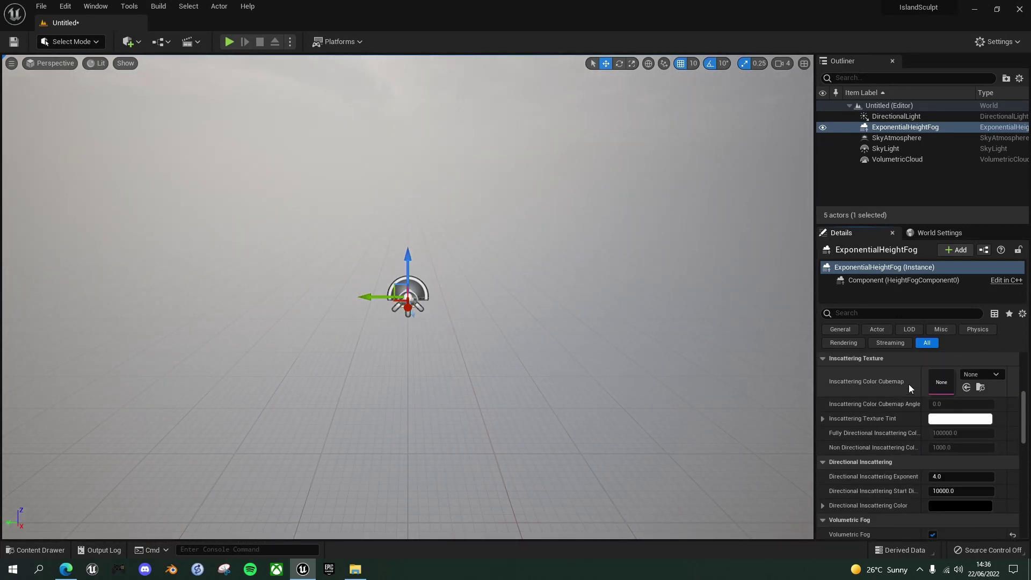
scroll(908, 386, up, 2)
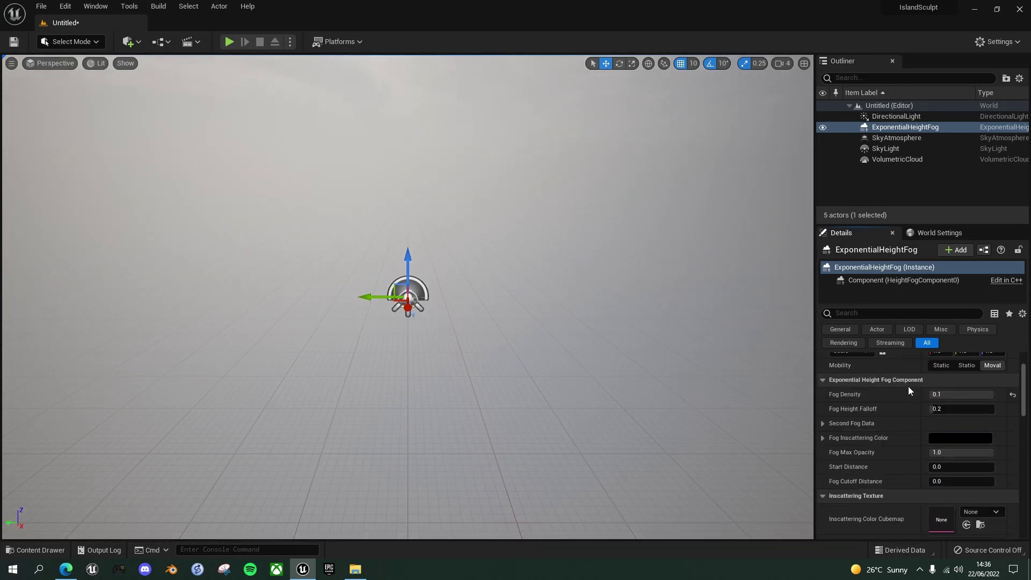
click(944, 395)
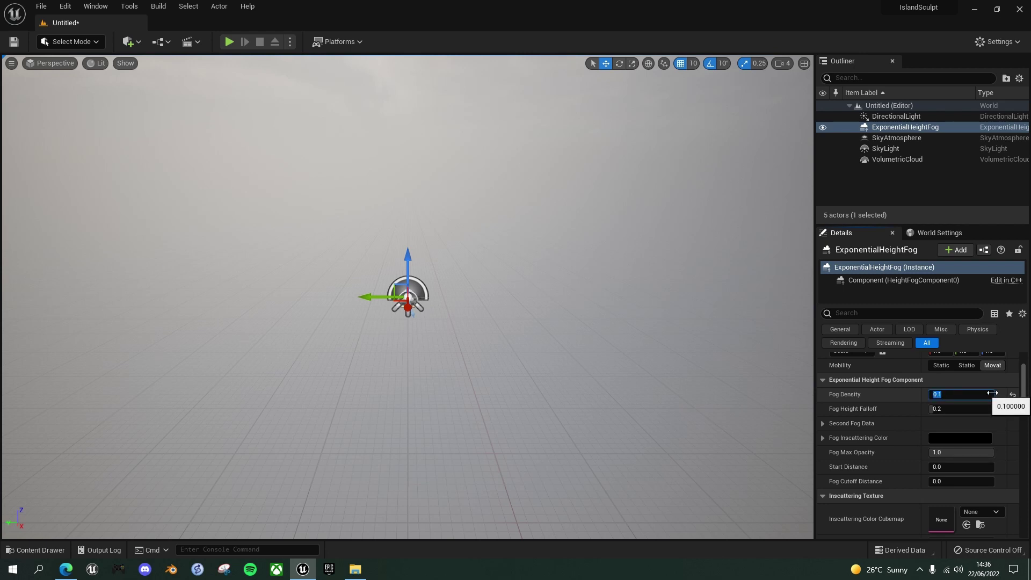
text(.01)
key(Return)
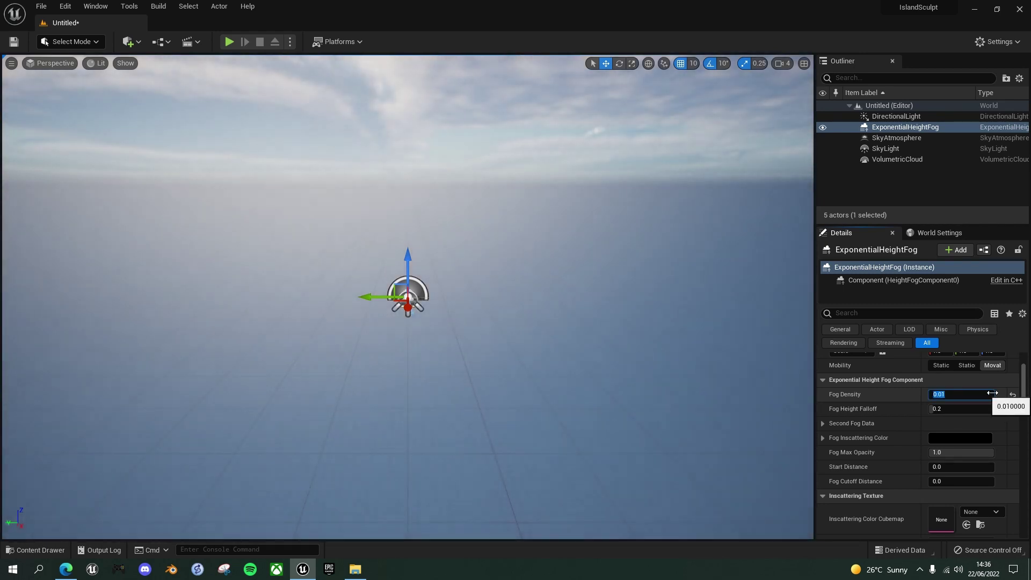
Step: Enable Real Time Capture on the sky light
click(888, 151)
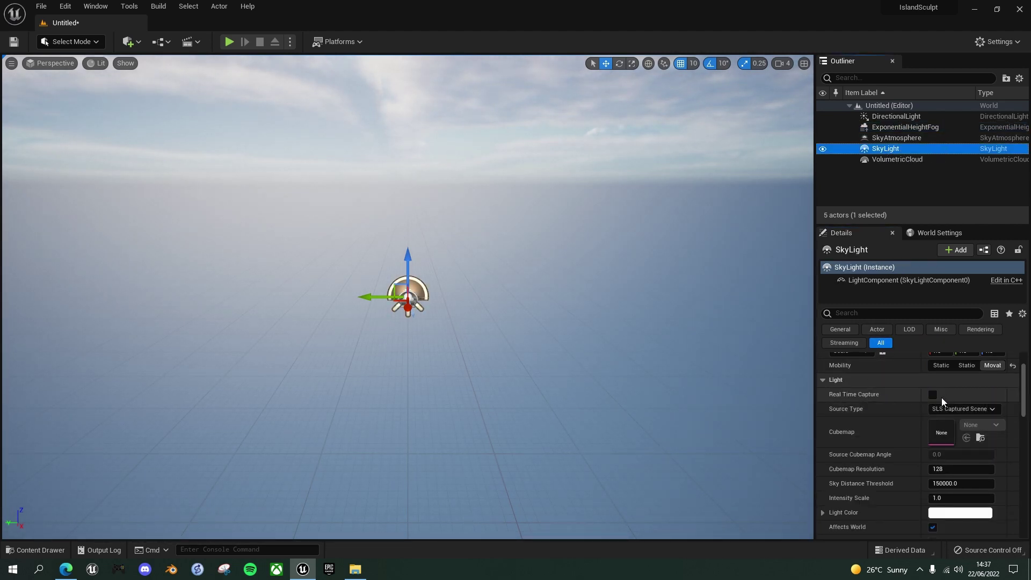
click(933, 395)
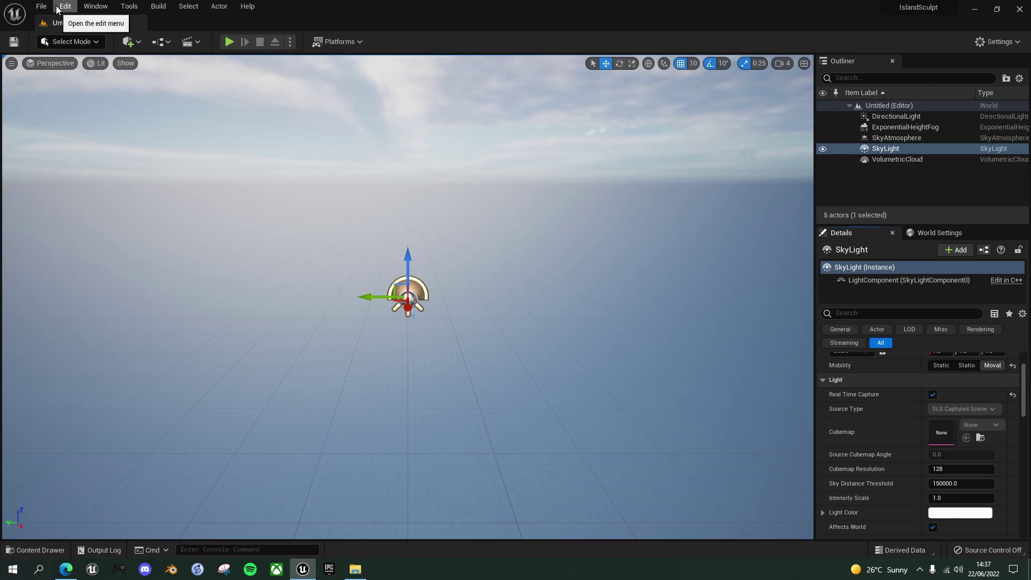
Step: Begin saving the level and create a new folder named Maps inside the Content folder
click(13, 46)
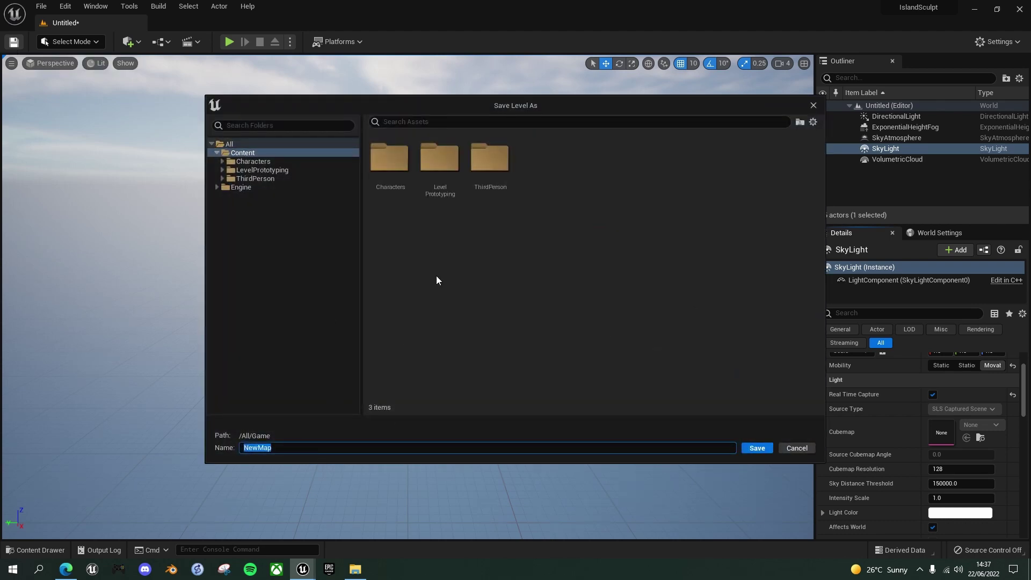
right_click(548, 157)
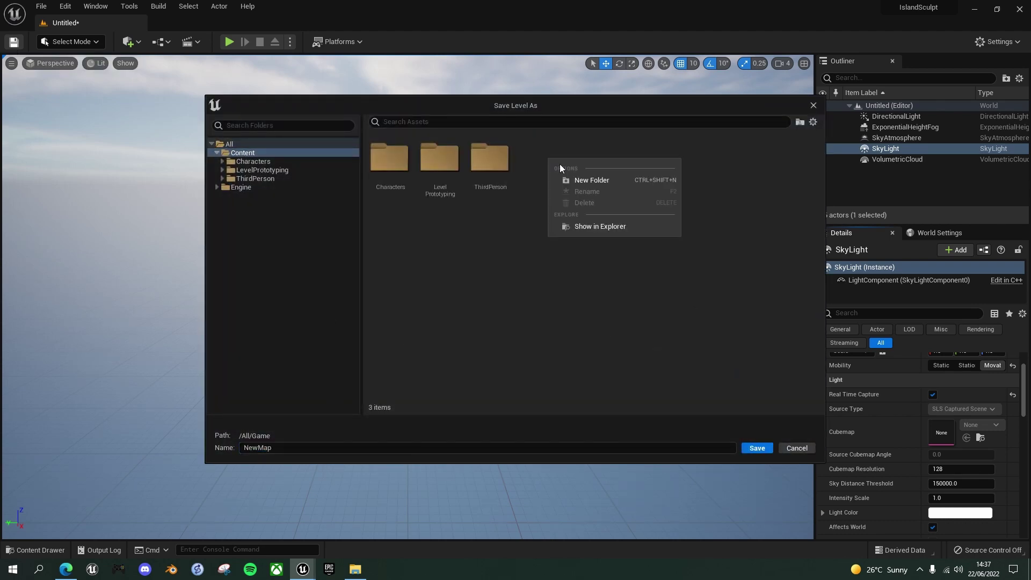
click(595, 178)
text(Maps)
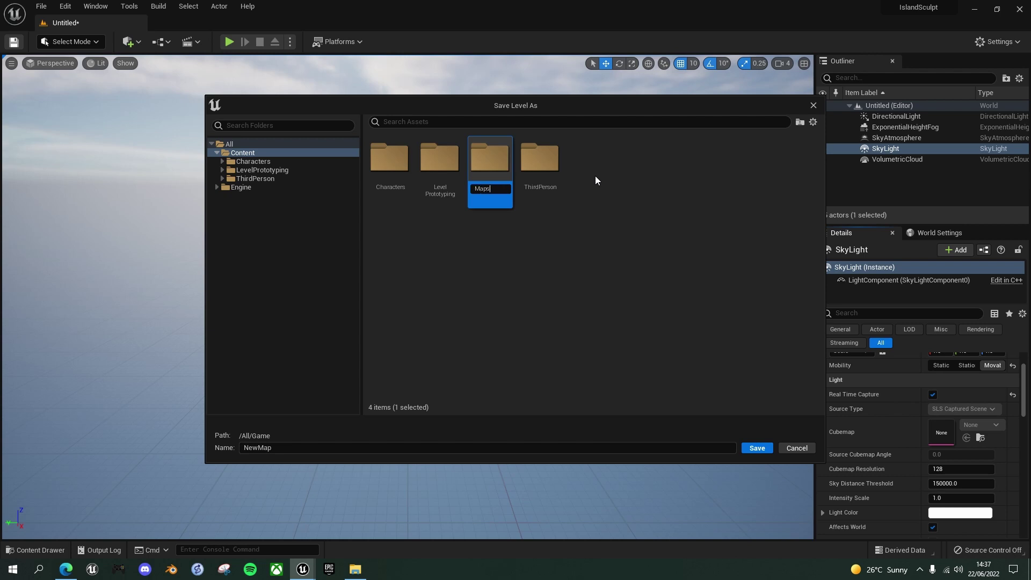
key(Return)
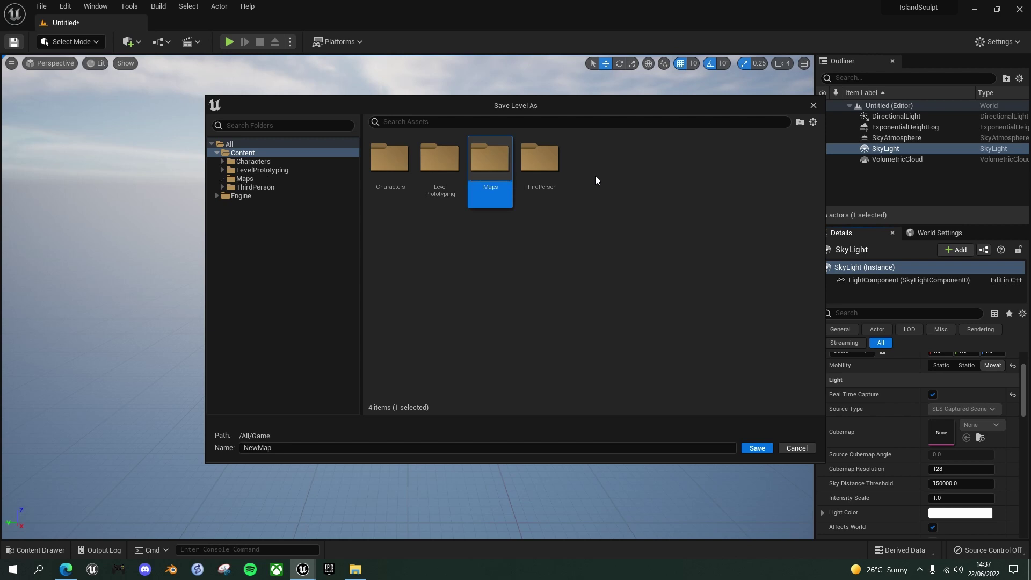
Step: Save the level under the name Island in the Maps folder
double_click(491, 168)
double_click(286, 445)
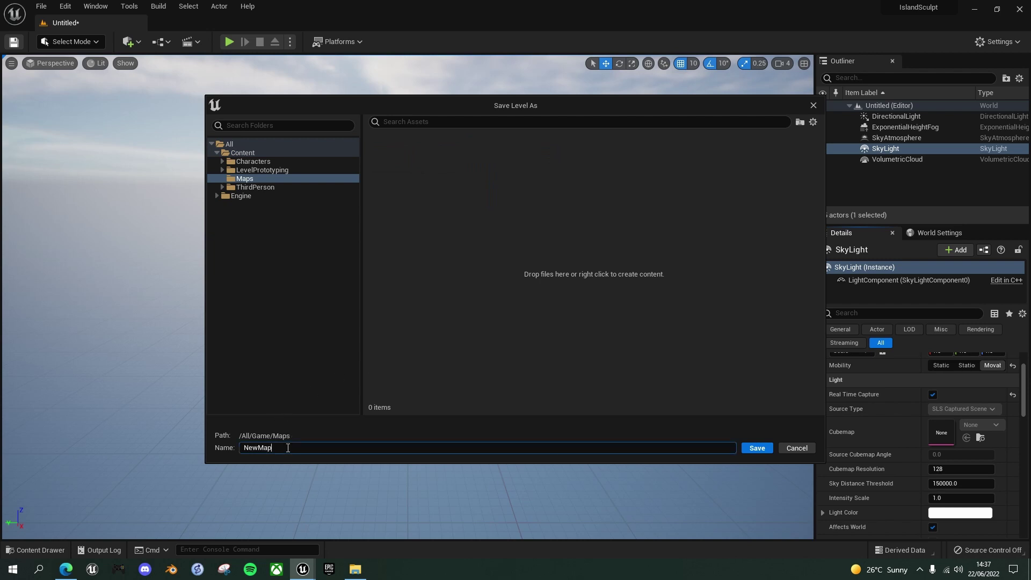
text(Island)
key(Return)
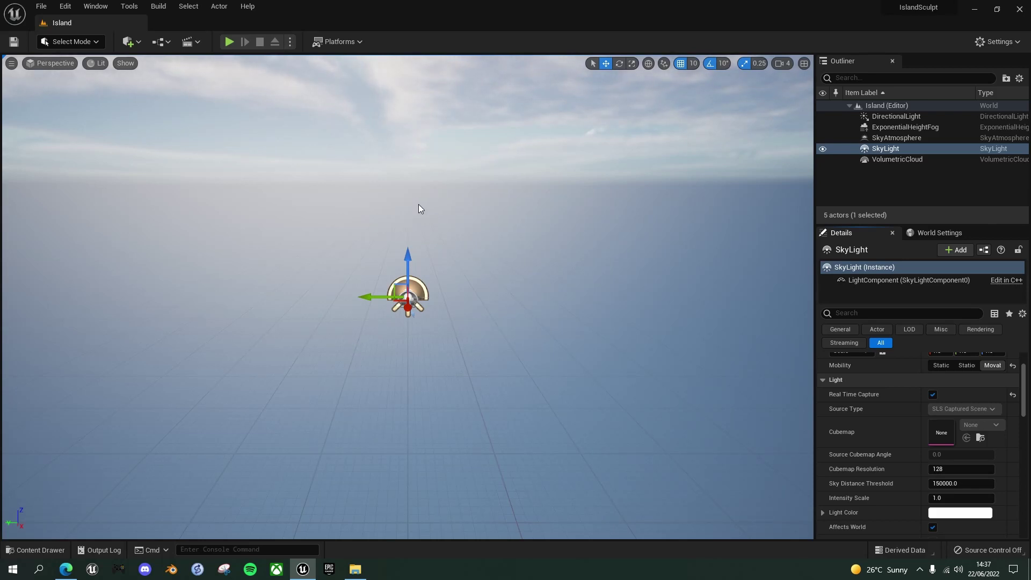
Step: Set the project's Editor Startup Map to Island in the Maps & Modes settings and close the project settings
click(65, 6)
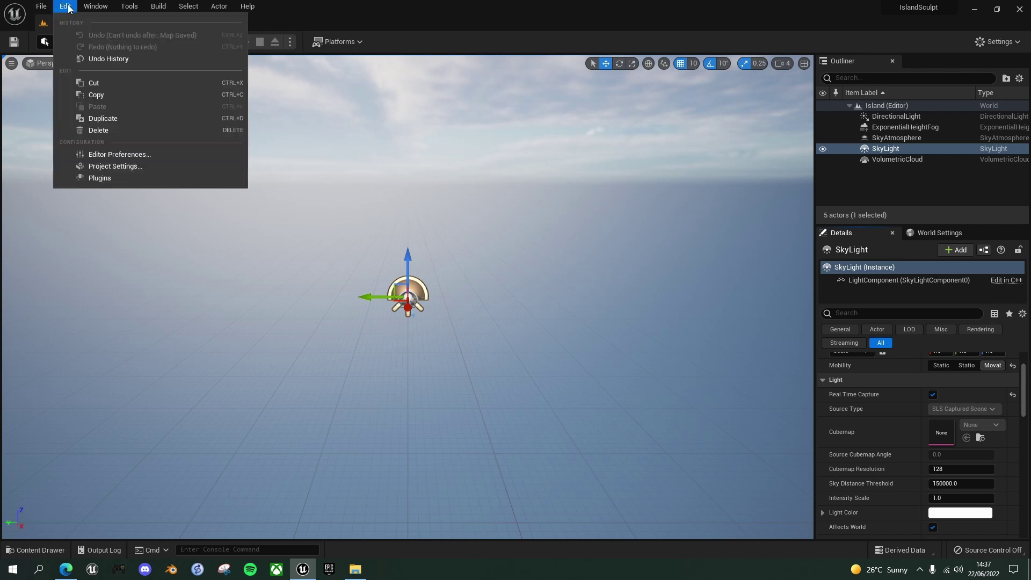
click(143, 179)
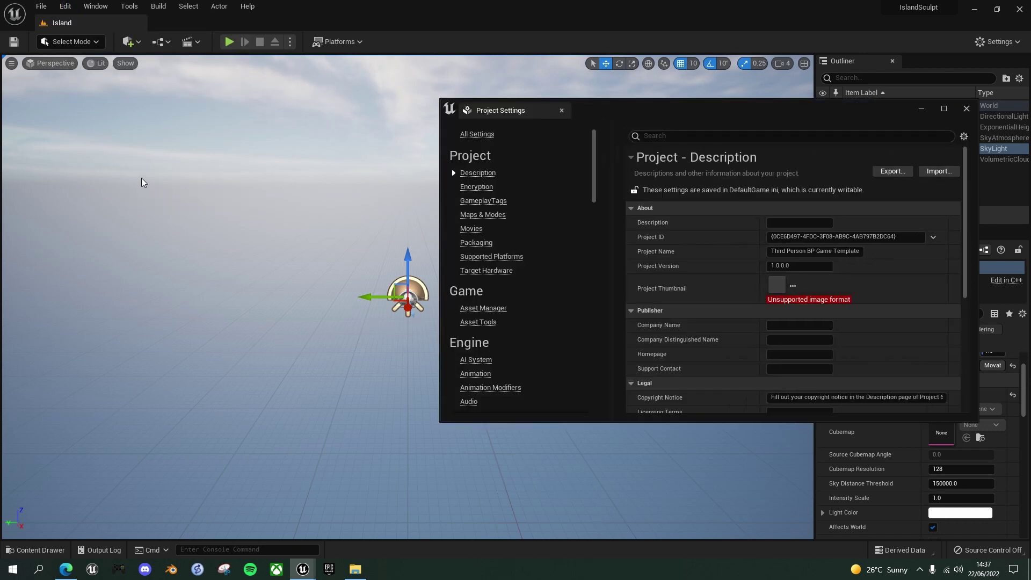
click(484, 215)
drag(687, 111, 527, 100)
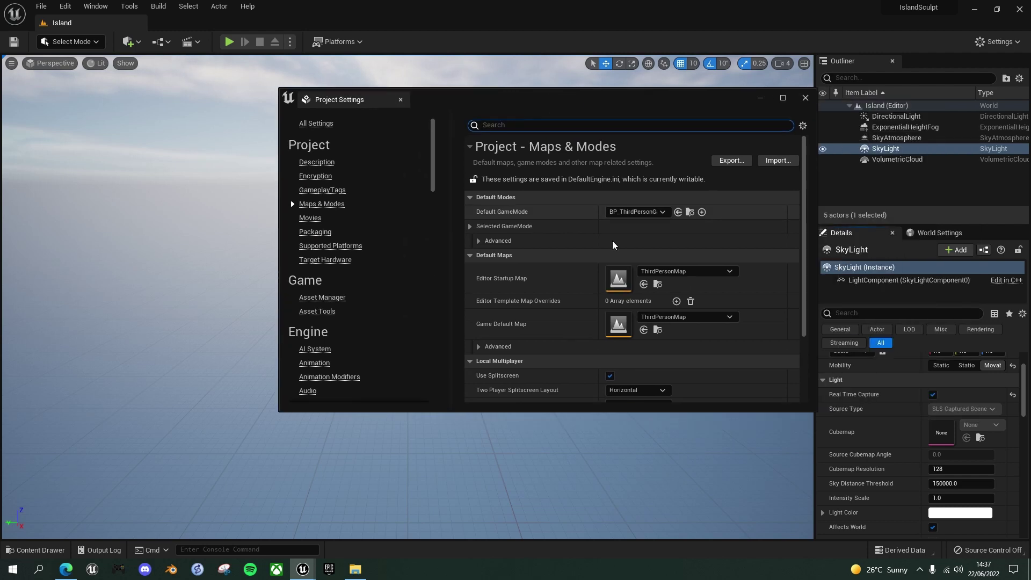
click(730, 272)
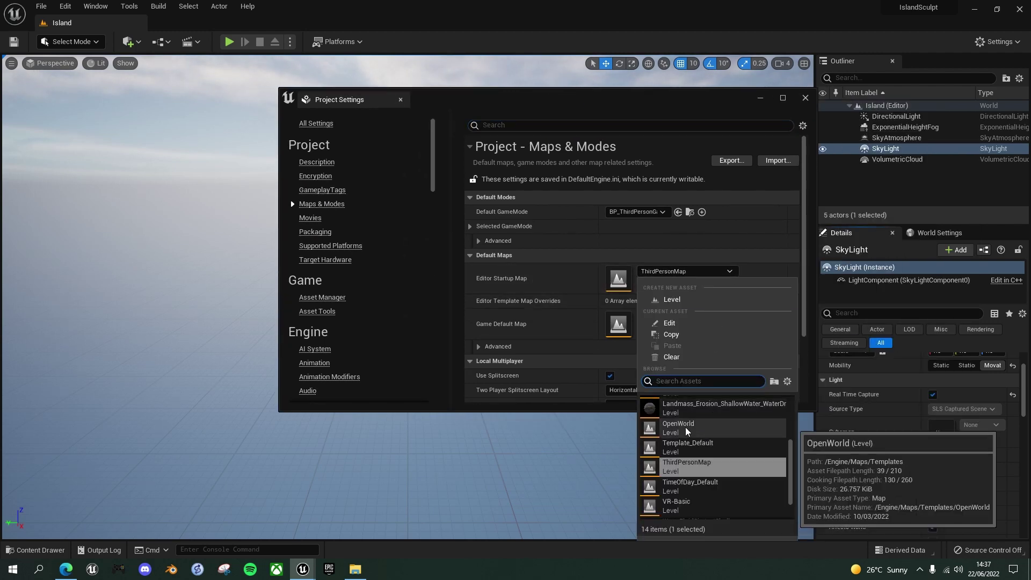
scroll(686, 431, up, 5)
click(678, 449)
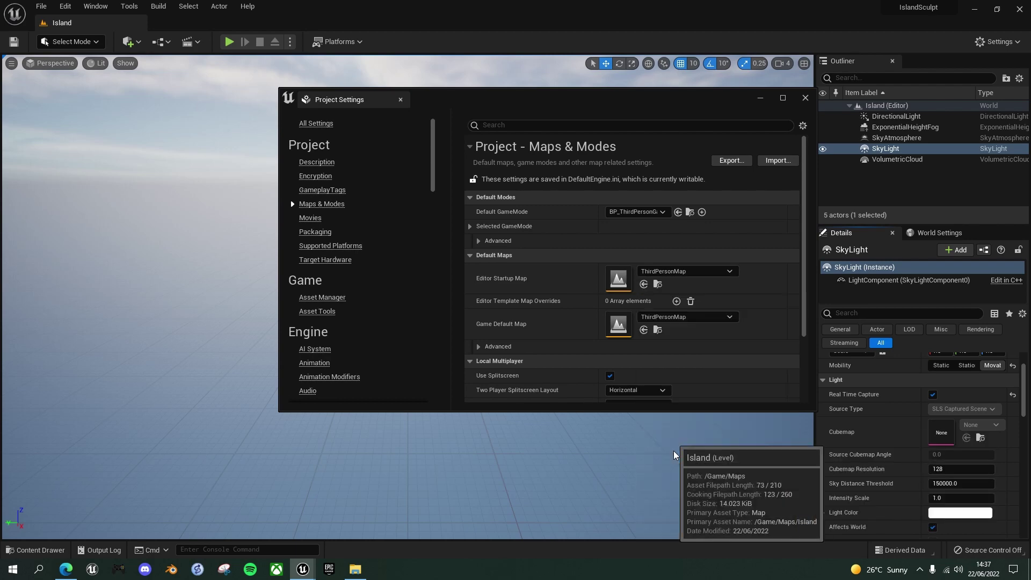
click(805, 98)
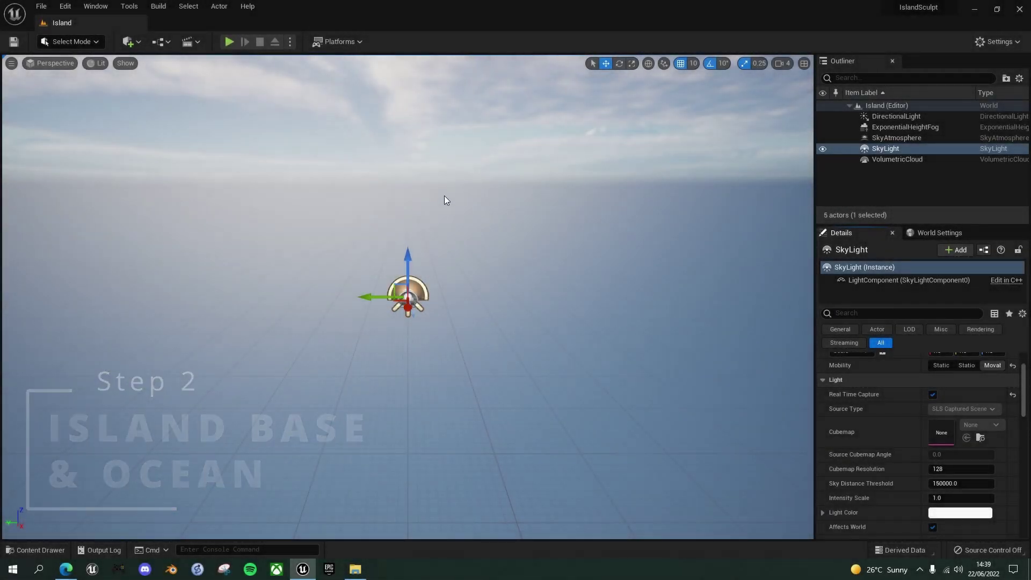
Step: Create a new landscape with 2×2 sections per component and edit layers enabled
click(97, 43)
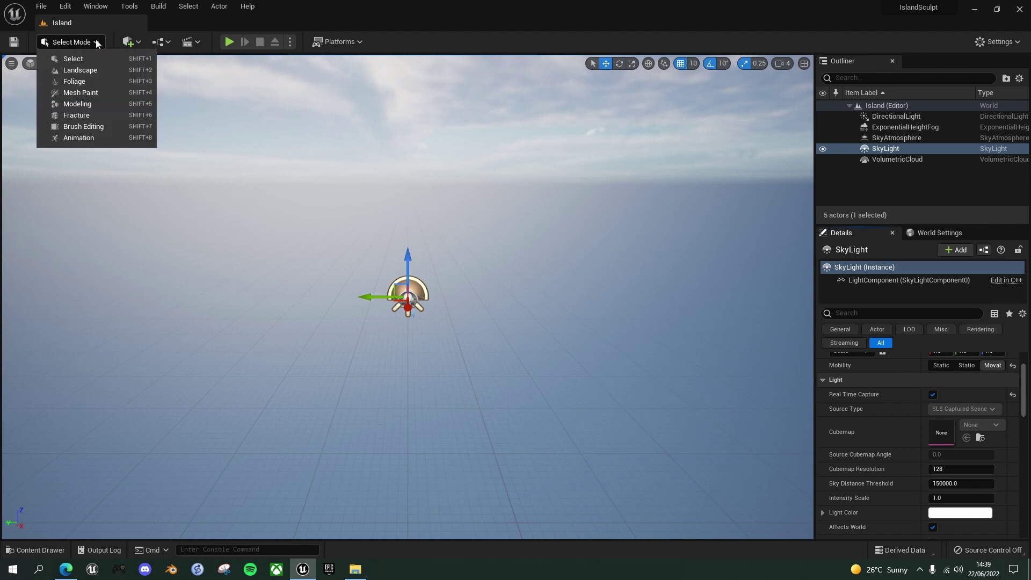
click(93, 70)
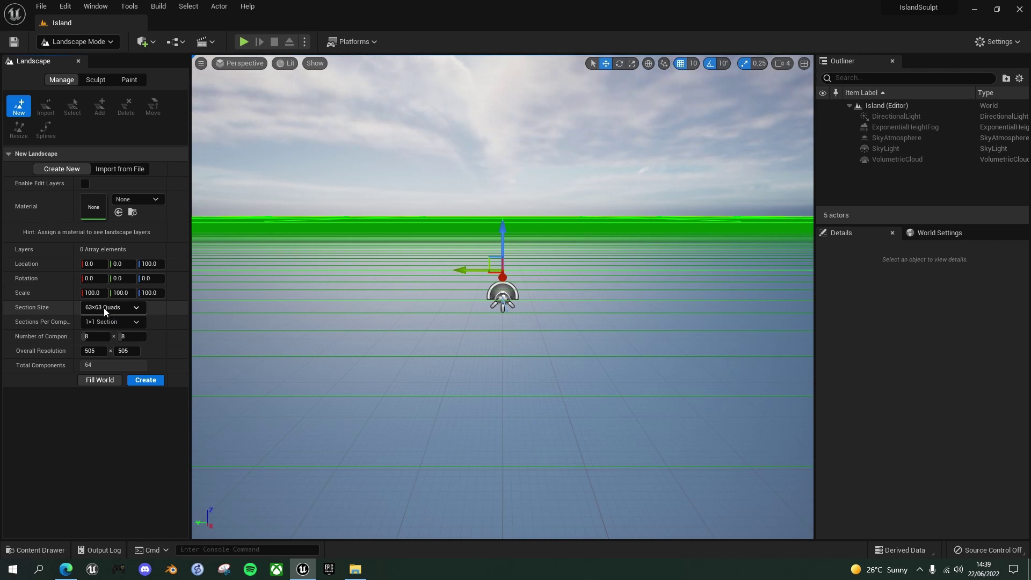
click(138, 321)
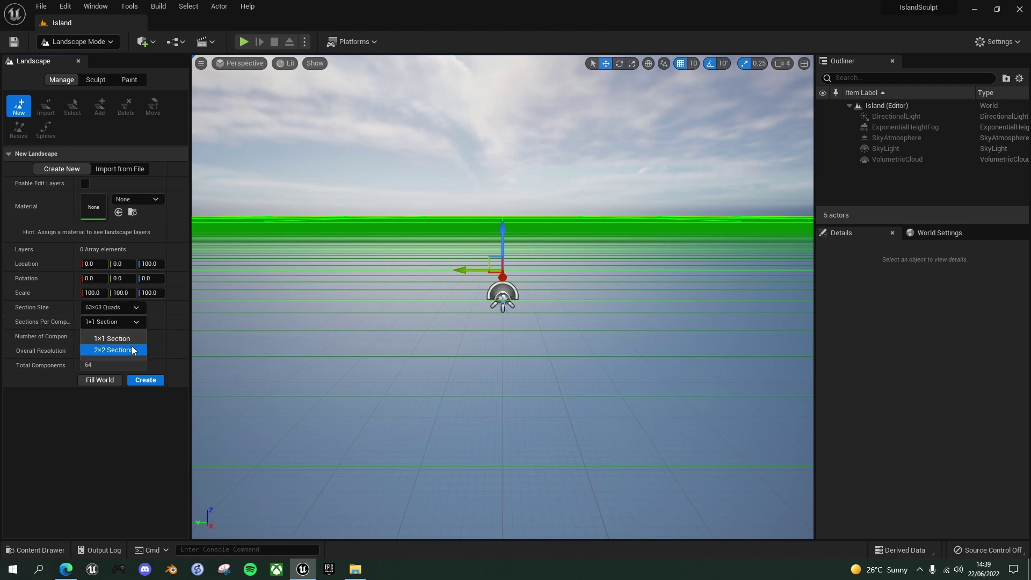
click(113, 350)
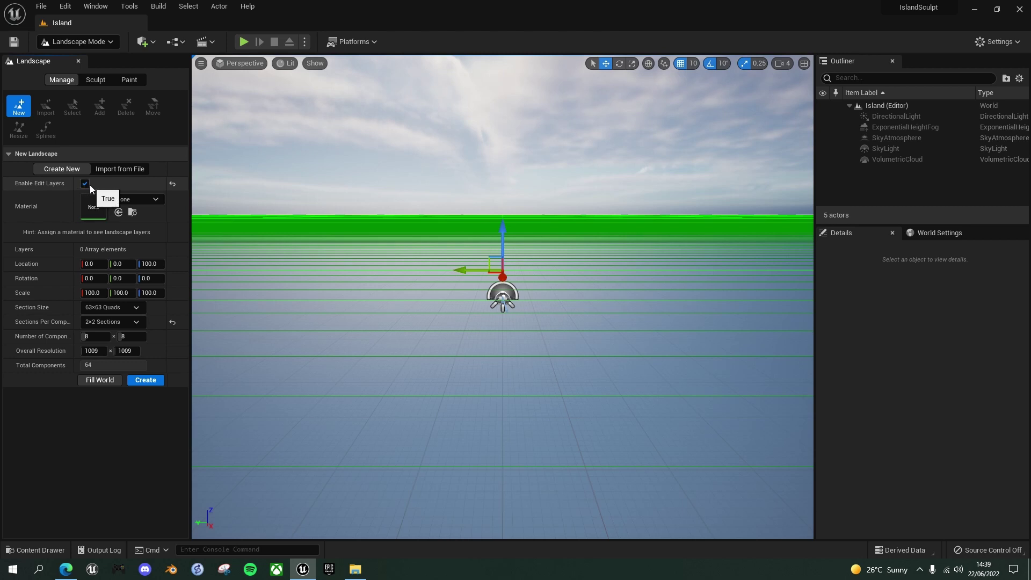
click(85, 186)
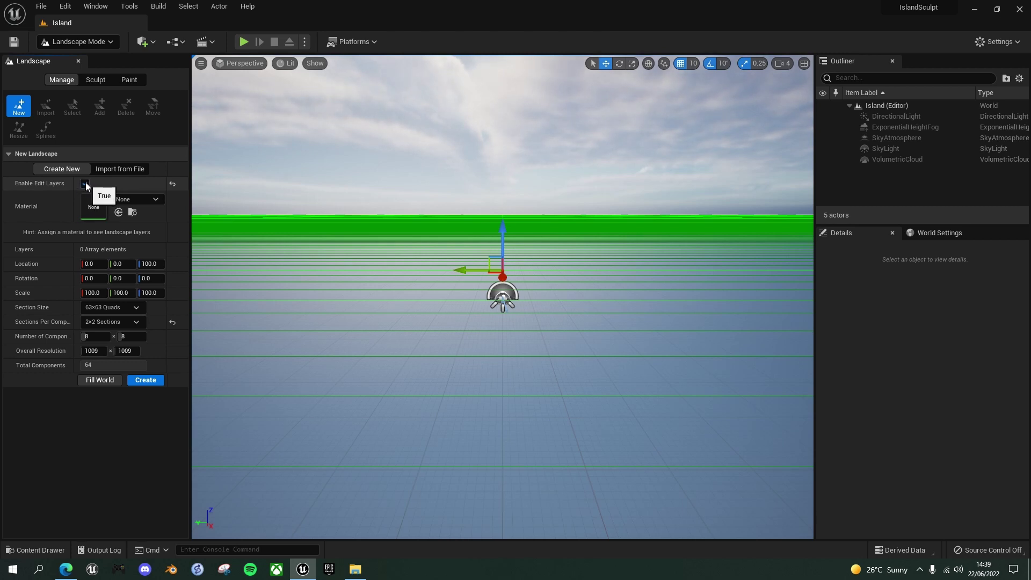
click(85, 185)
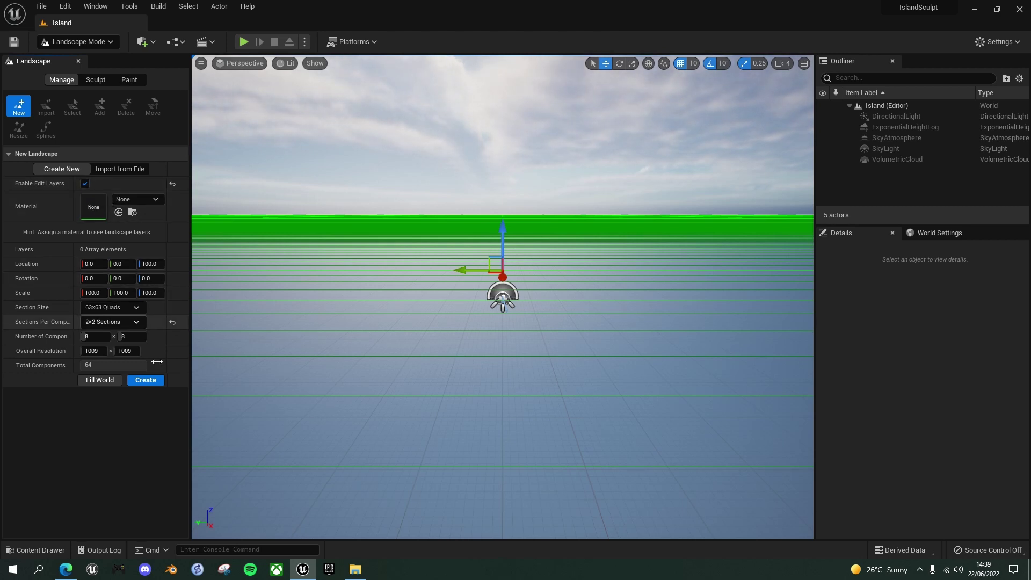
click(145, 380)
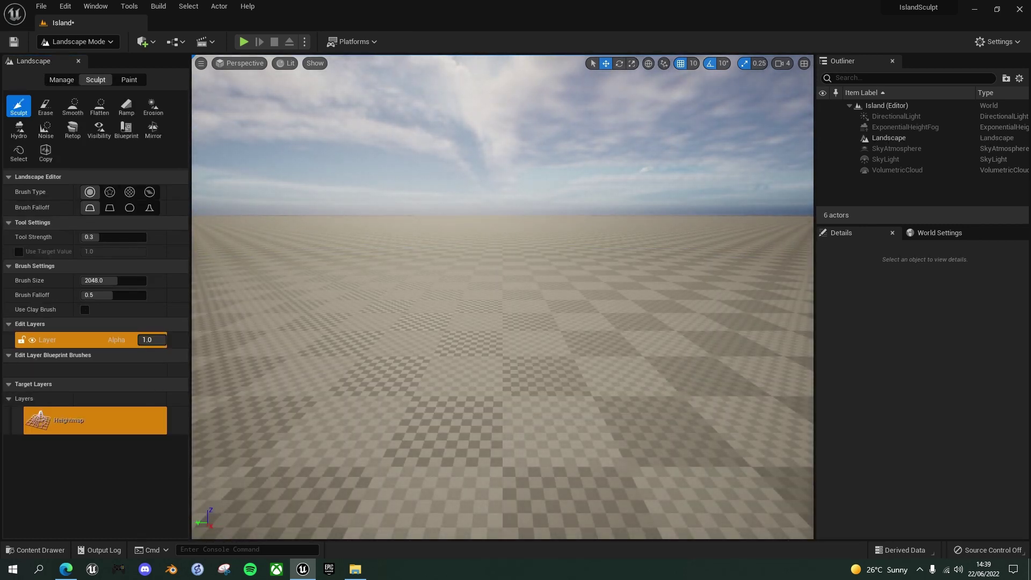
Step: Examine the new landscape from higher above, including its far corner and edges
key(e)
right_drag(503, 296, 525, 333)
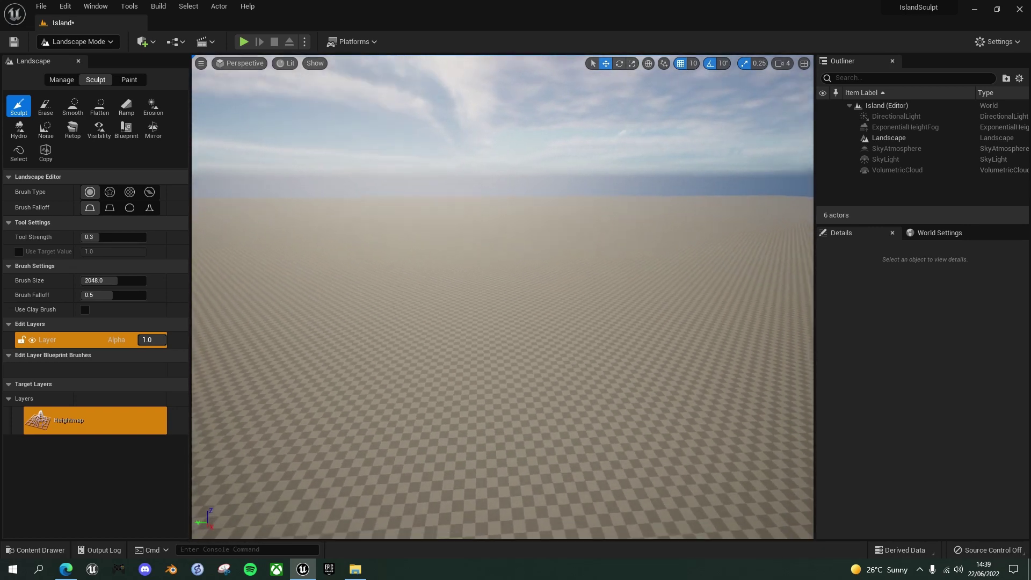
key(q)
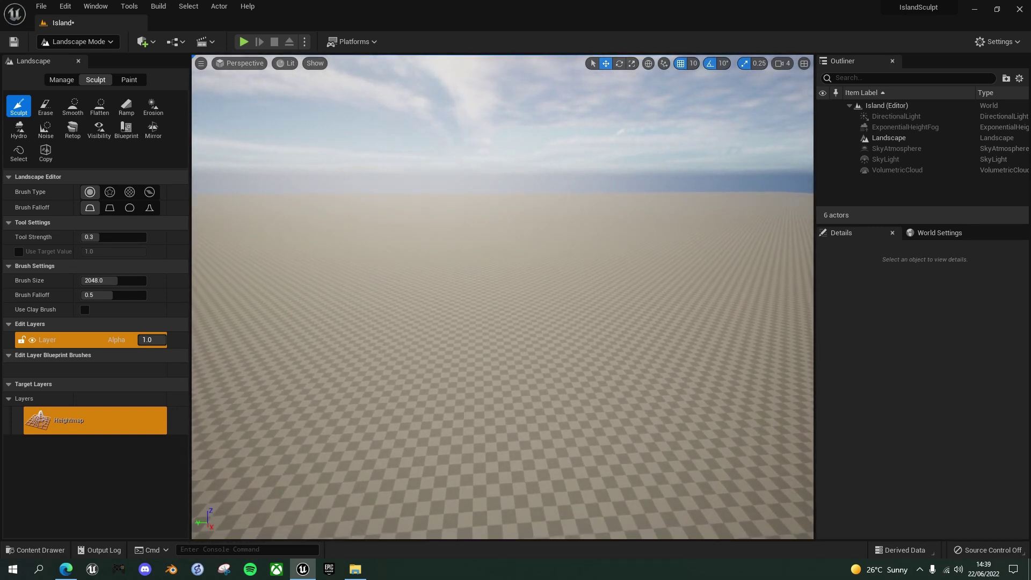
right_drag(503, 296, 550, 306)
key(e)
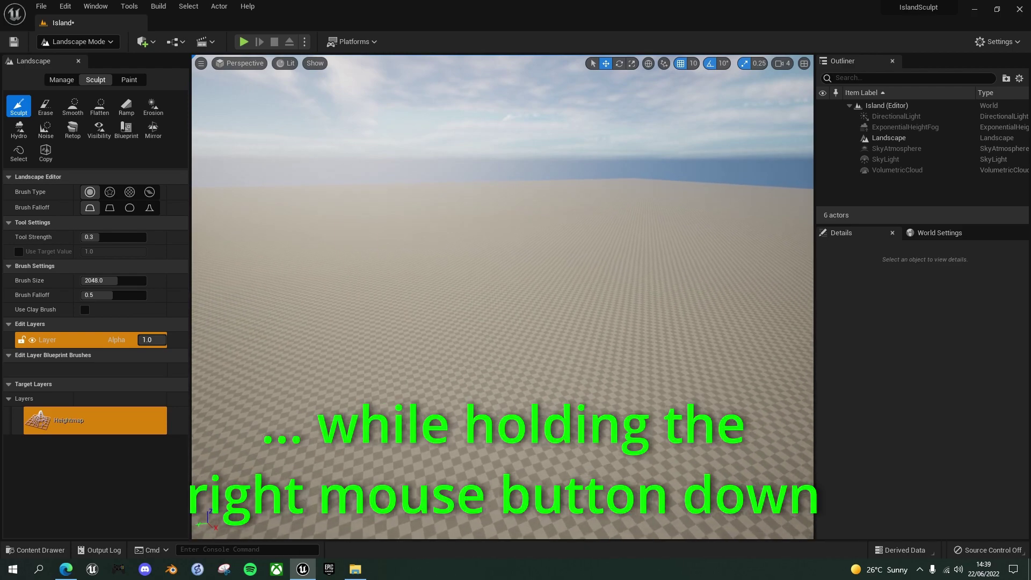
key(e)
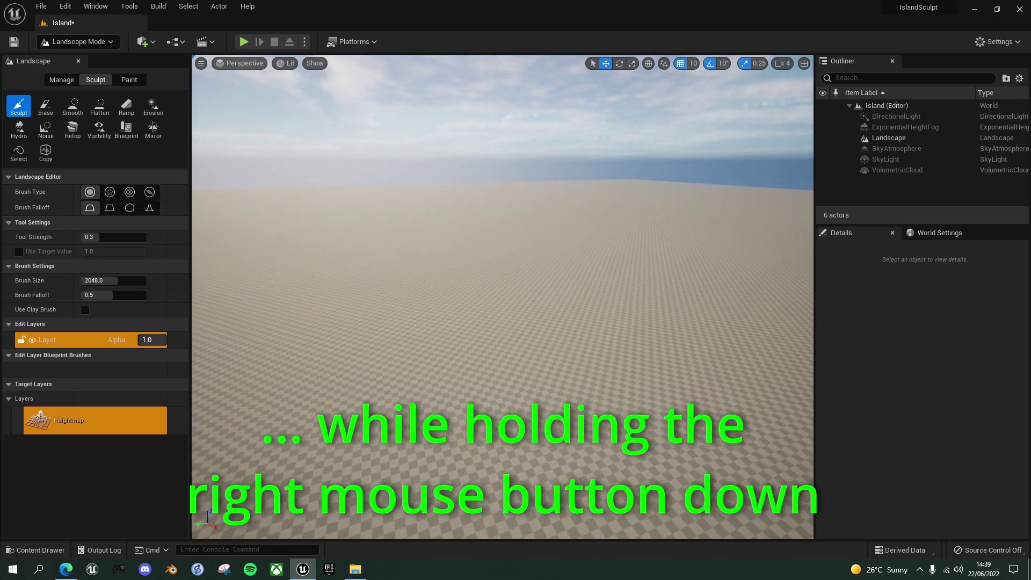
right_drag(503, 297, 666, 267)
key(e)
mouse_move(494, 322)
right_down()
mouse_move(481, 326)
mouse_move(490, 327)
right_up()
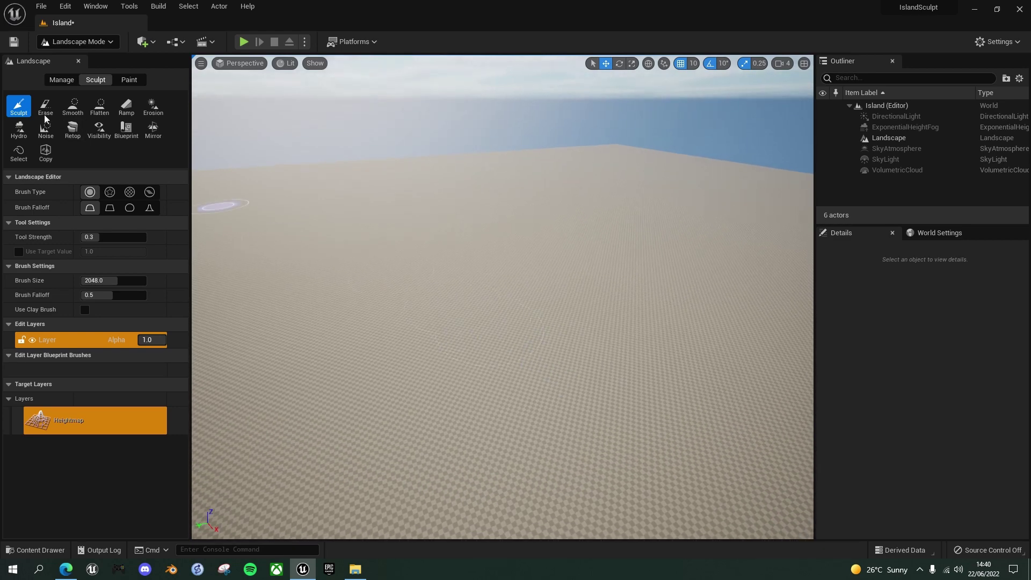
Step: Return to Select mode and place a Water Body Ocean actor on the landscape
click(111, 43)
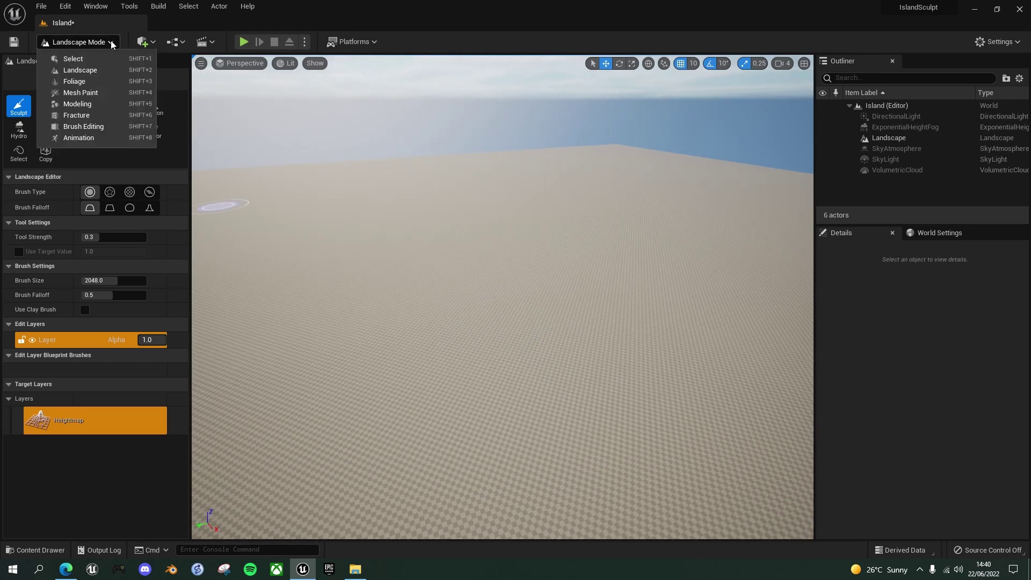
click(73, 60)
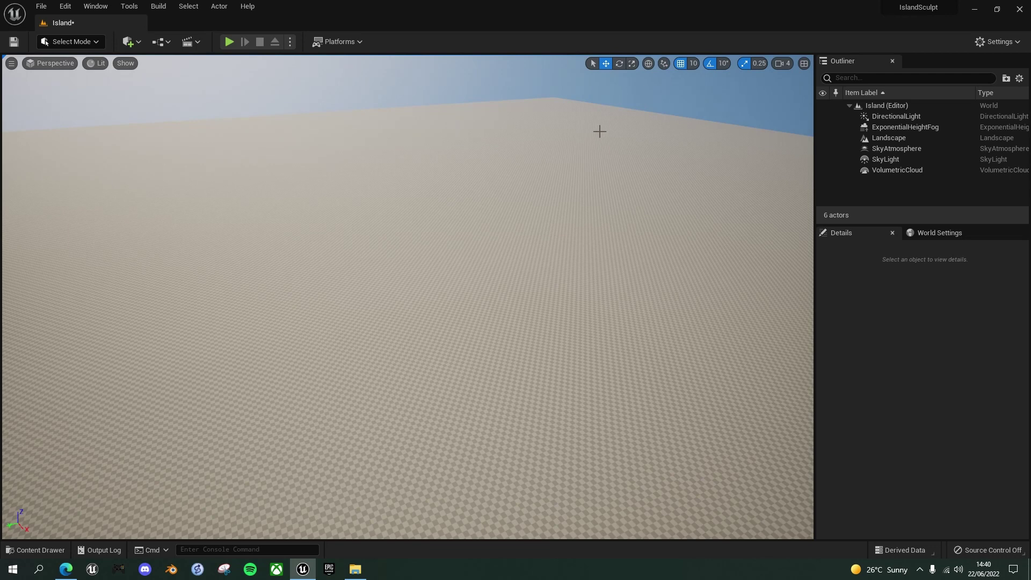
click(137, 44)
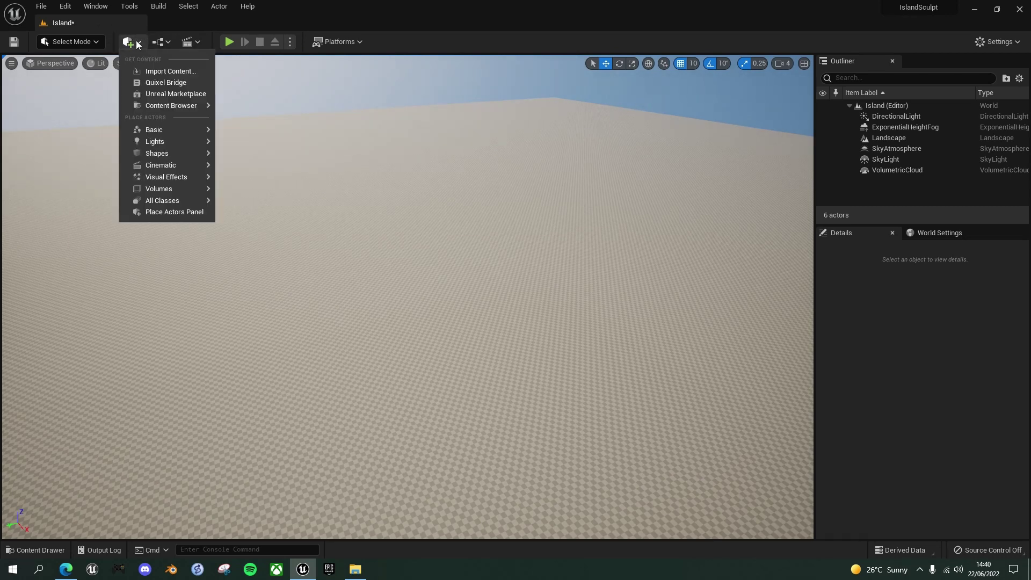
mouse_move(194, 202)
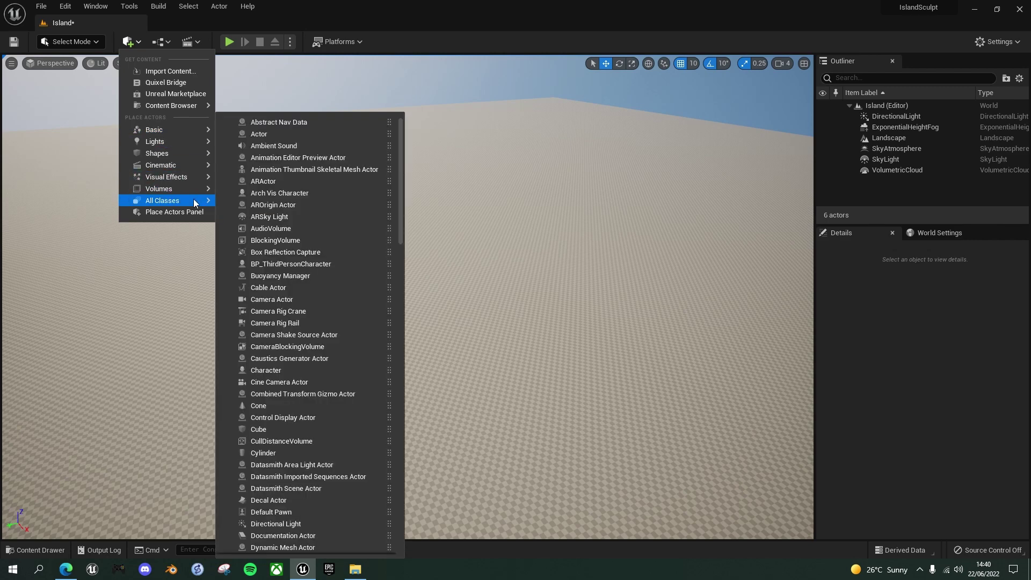
scroll(271, 205, down, 5)
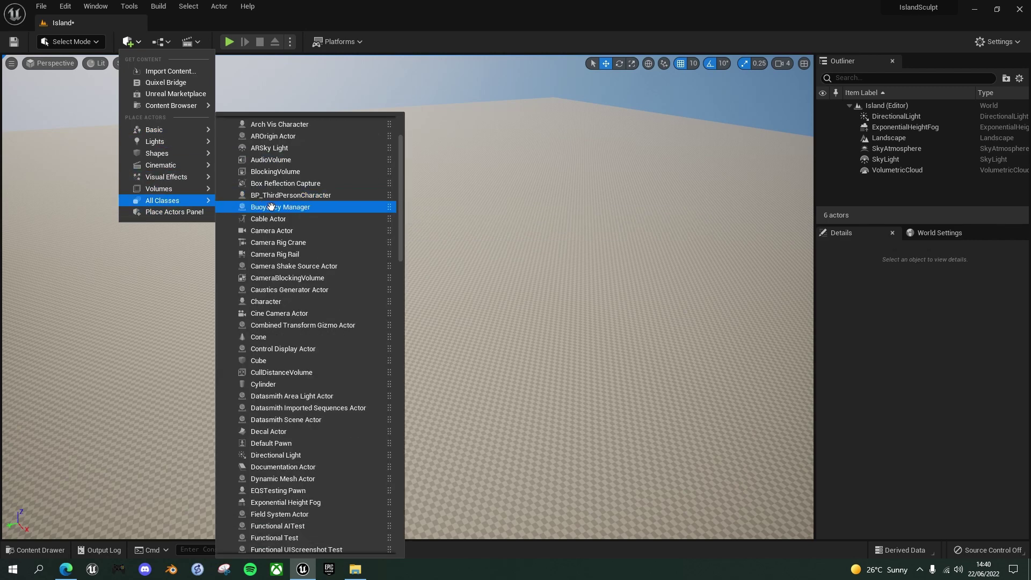
scroll(270, 205, down, 20)
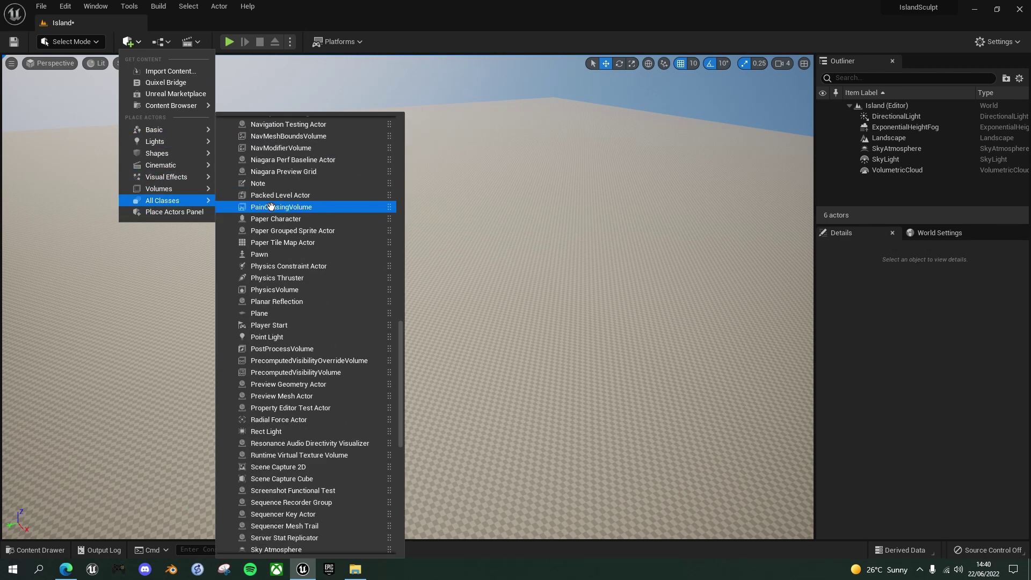
scroll(270, 206, down, 9)
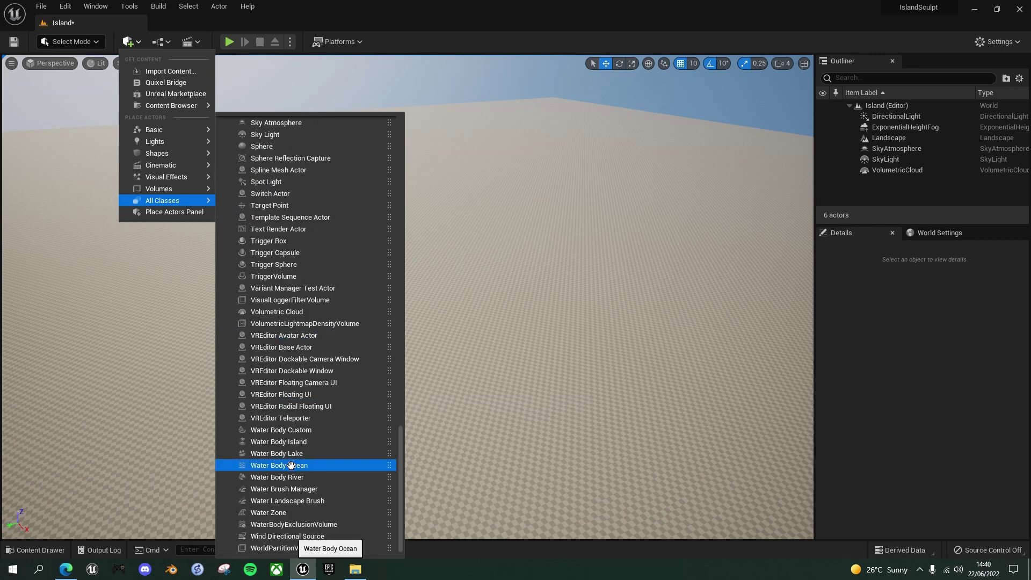
drag(290, 465, 555, 346)
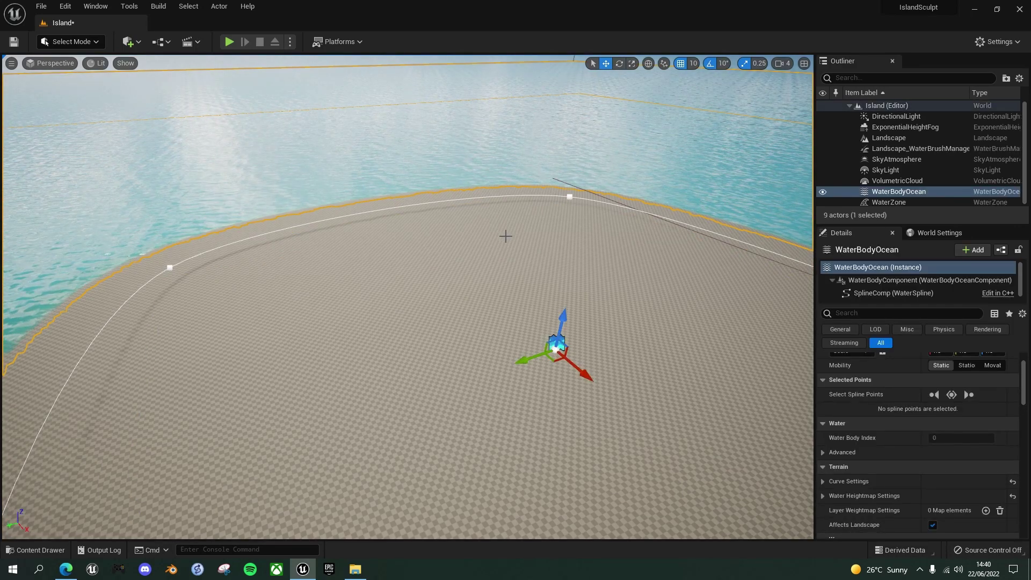
right_drag(506, 237, 498, 339)
key(e)
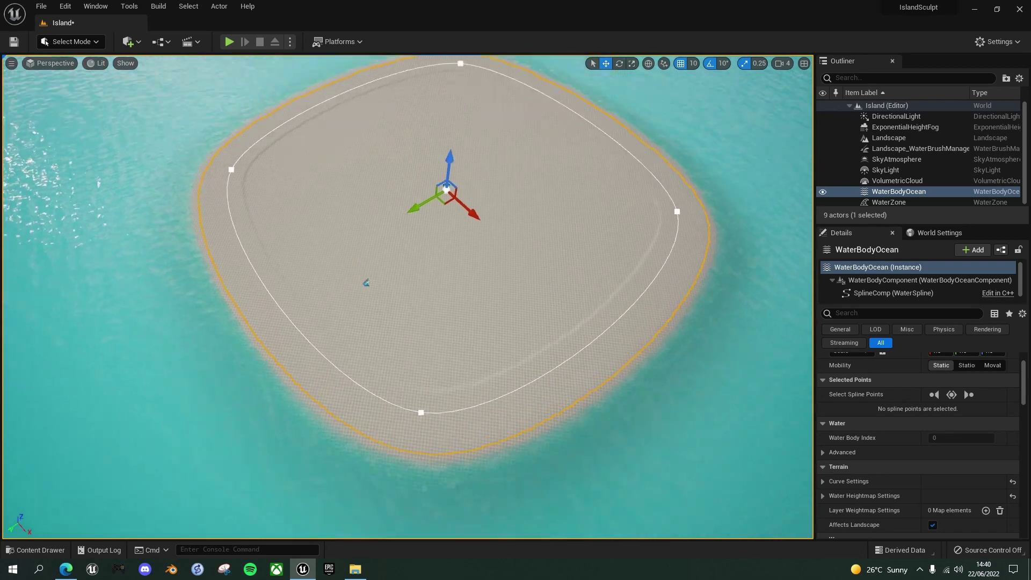
Step: Set the ocean water body's location to X 0, Y 0 and Z 70
right_drag(492, 264, 493, 266)
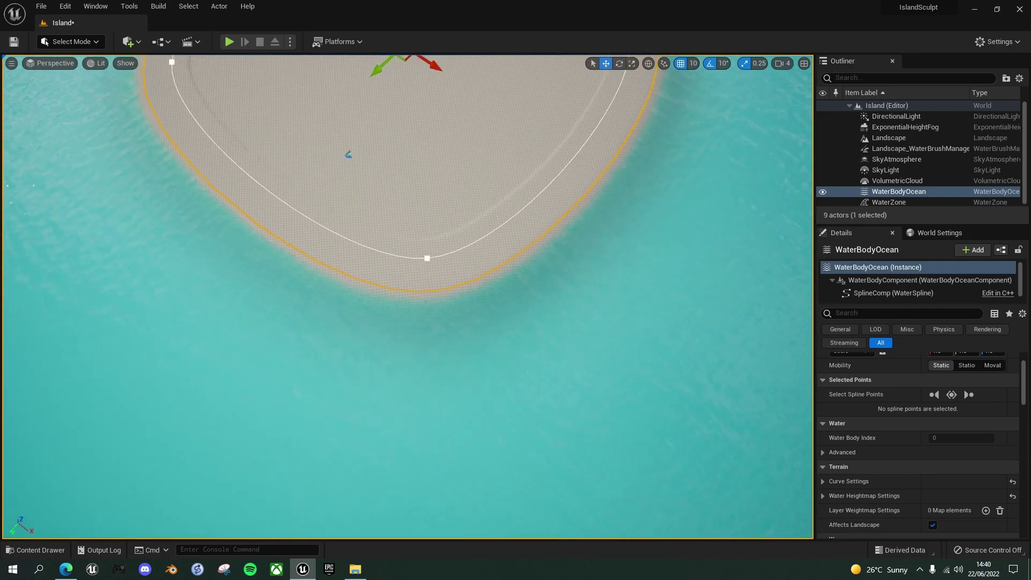
mouse_move(493, 266)
right_down()
mouse_move(553, 263)
mouse_move(489, 262)
right_up()
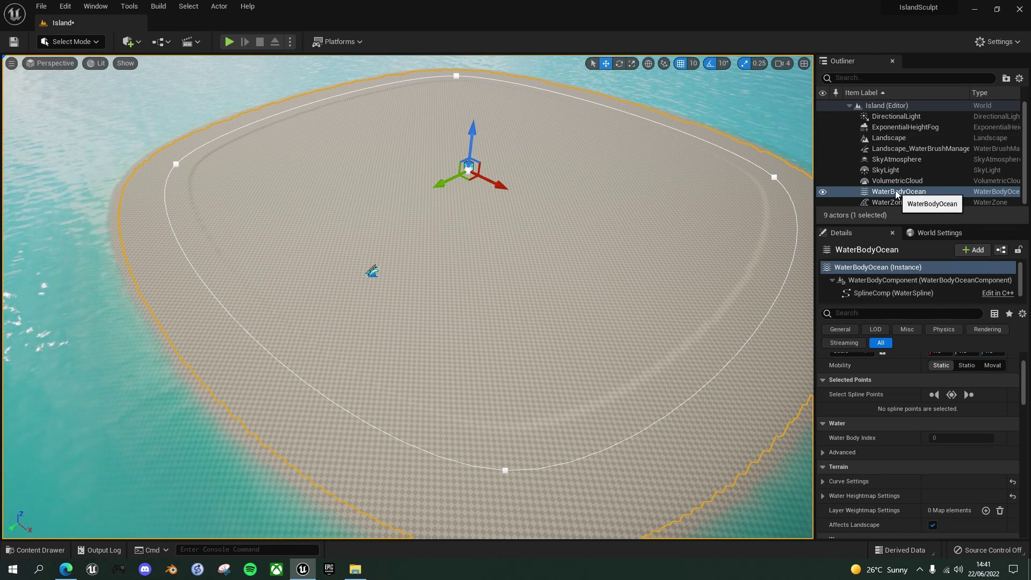
scroll(886, 403, up, 2)
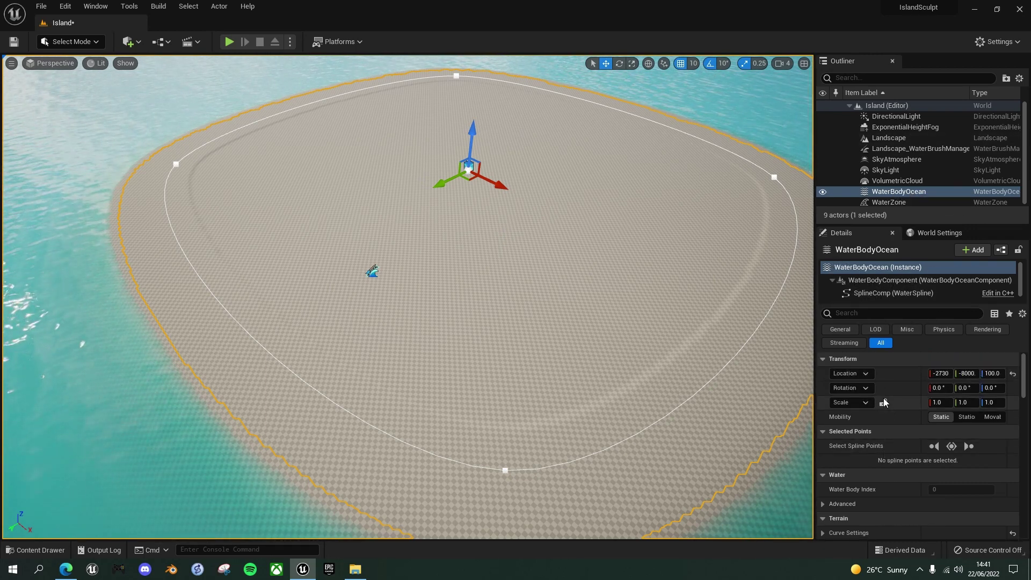
click(994, 373)
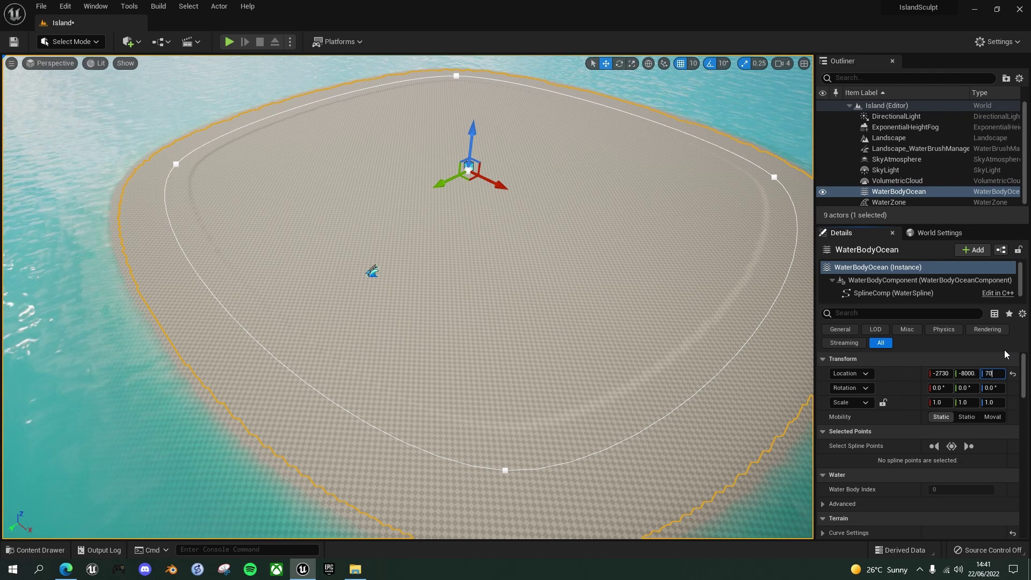
key(Return)
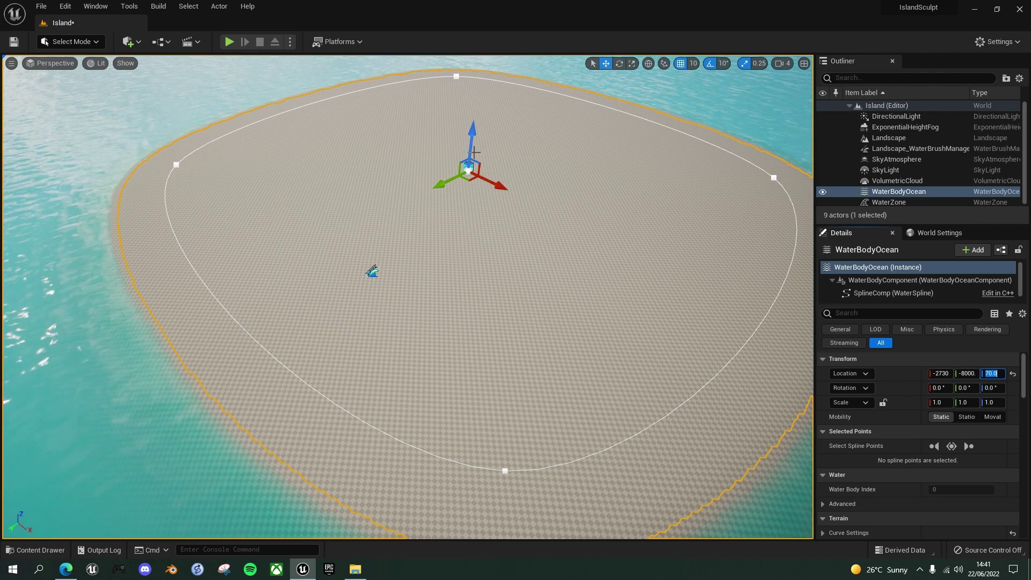
click(940, 373)
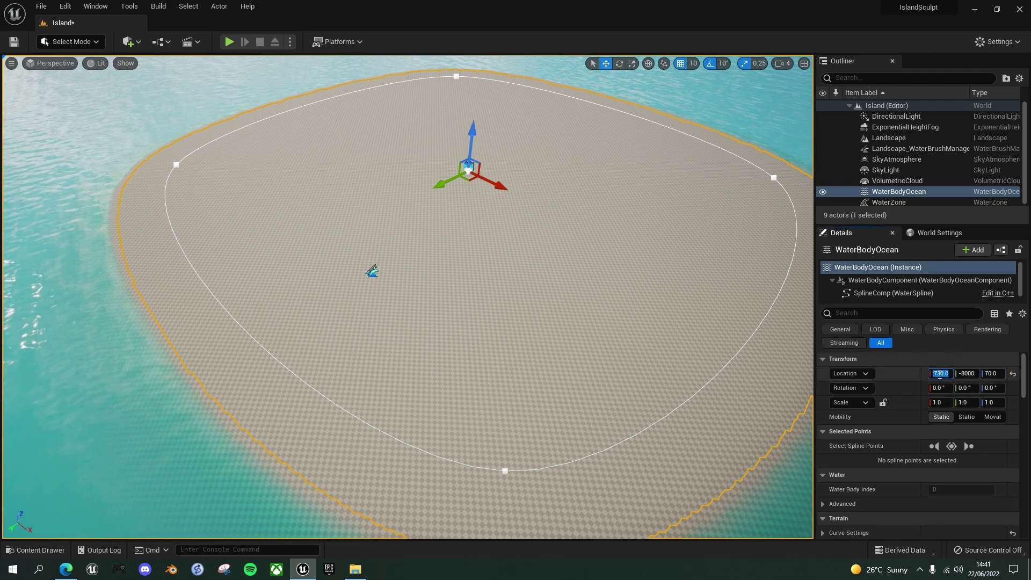
text(0)
key(Tab)
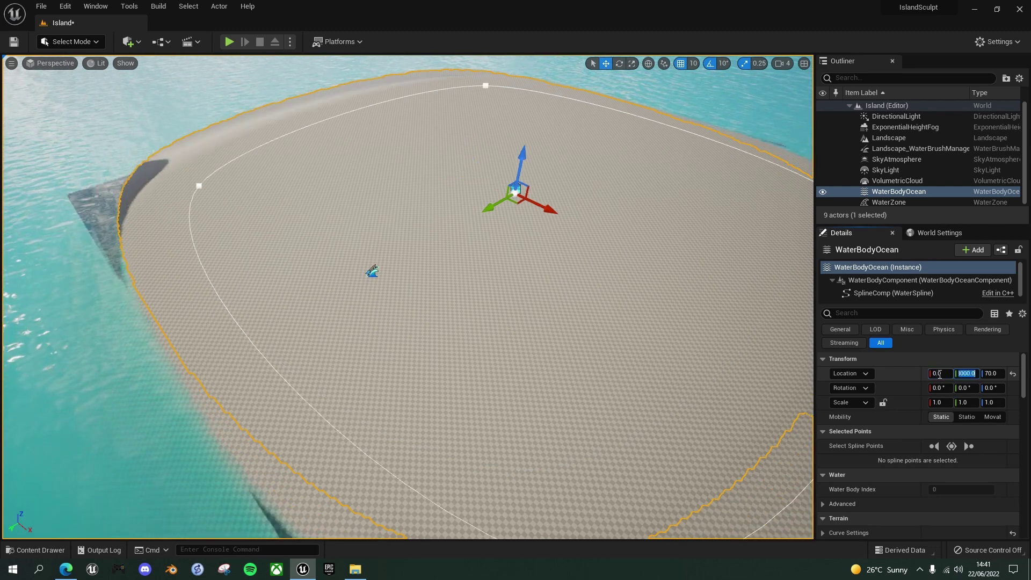
text(0)
key(Return)
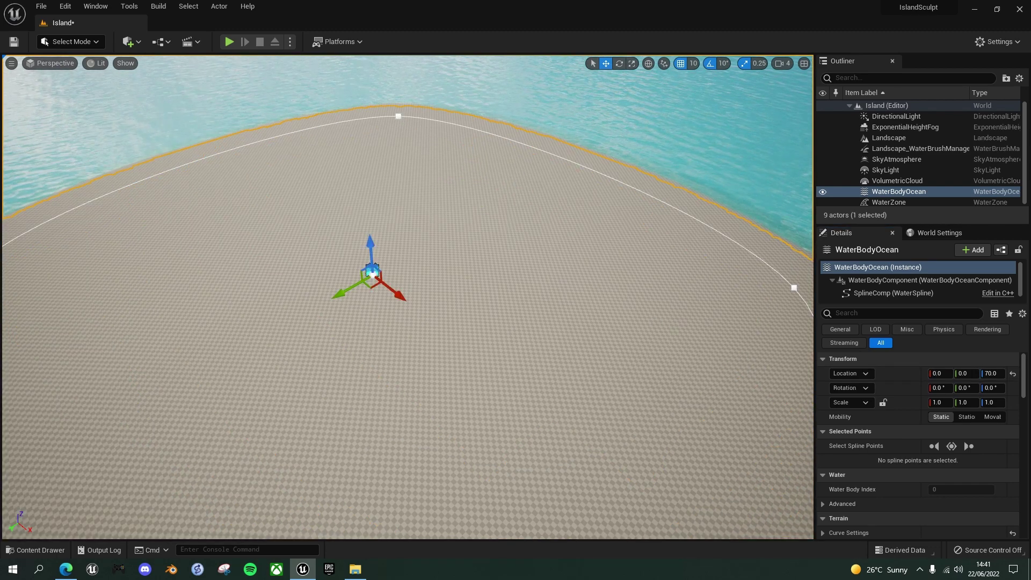
Step: Examine the island's shoreline and the surrounding ocean from above and from close to the ground
key(e)
right_drag(408, 297, 389, 317)
key(s)
key(w)
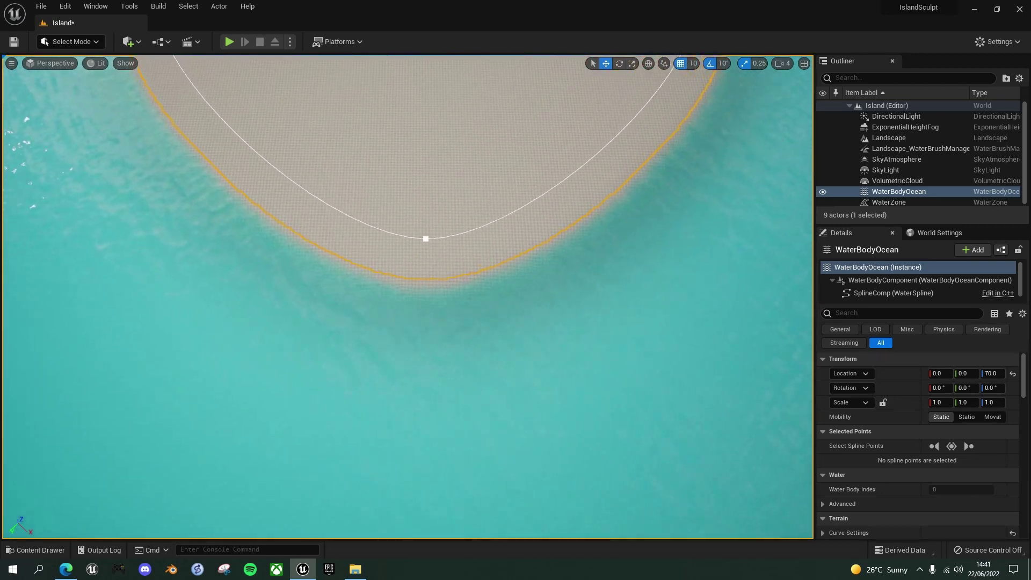
right_drag(390, 317, 425, 250)
key(w)
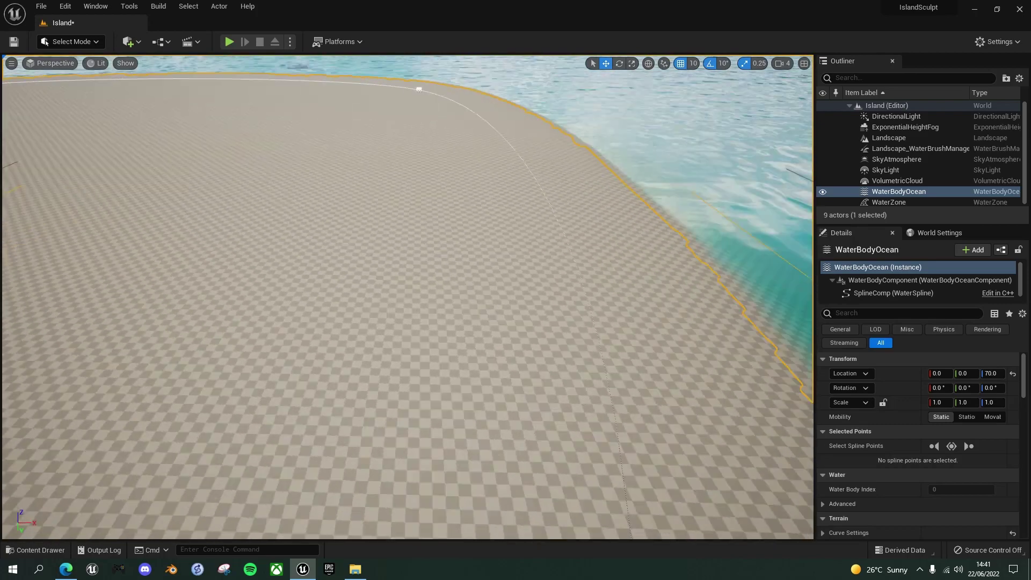
key(d)
right_drag(654, 320, 653, 321)
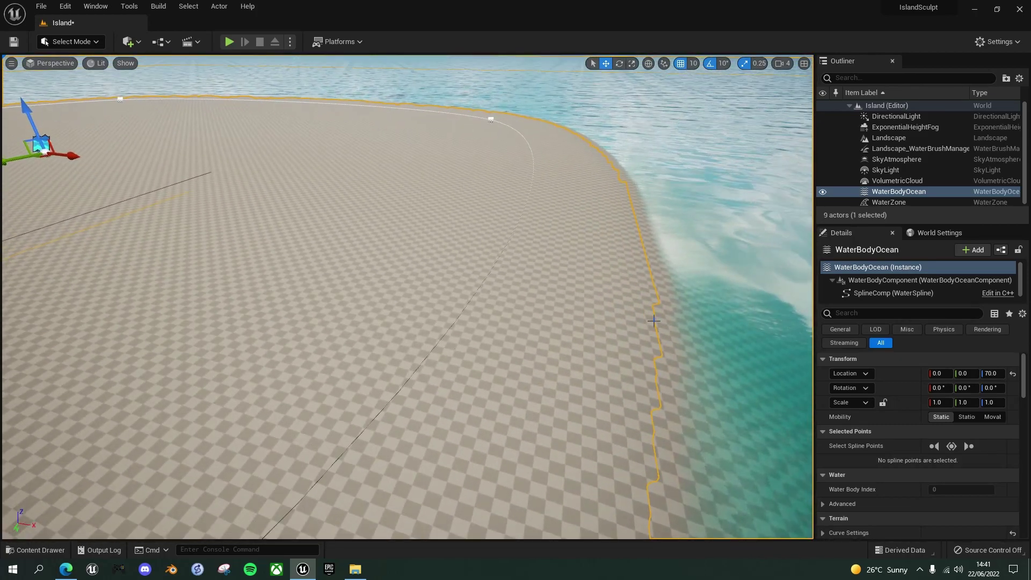
Step: Play-test the level by running the character across the island and through the shallow water, and end the play session
key(alt+p)
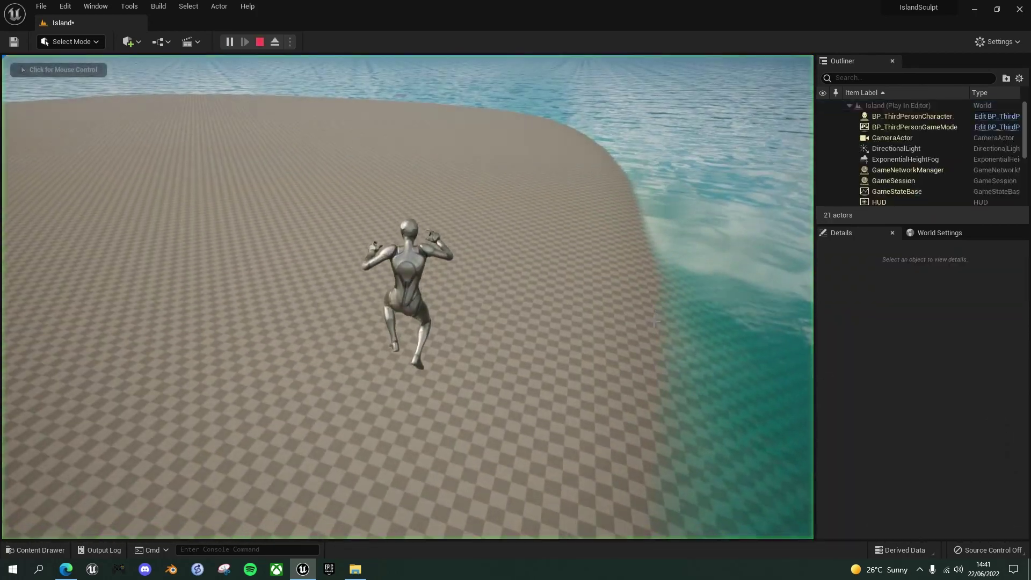
key(w)
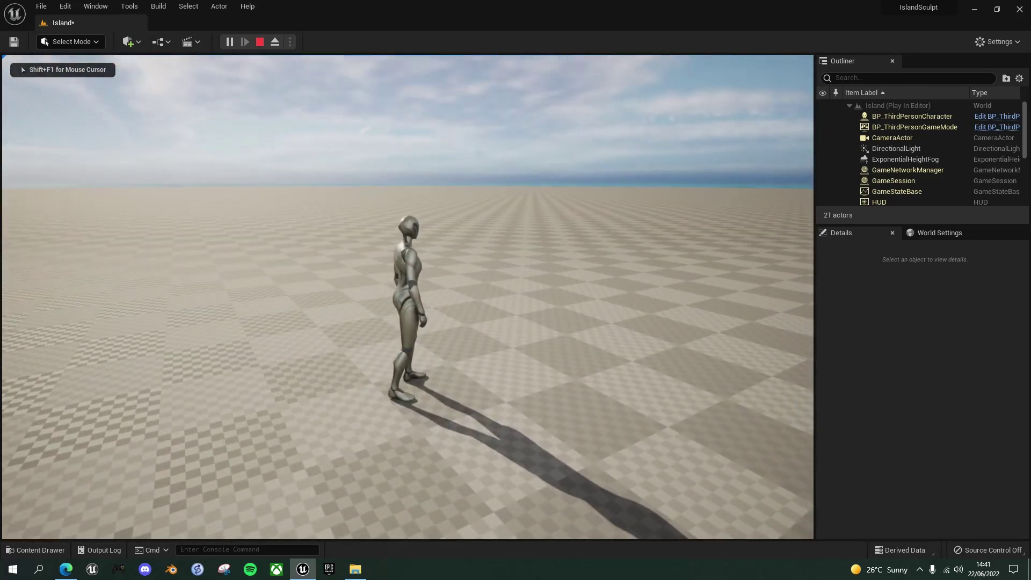
key(s)
key(w)
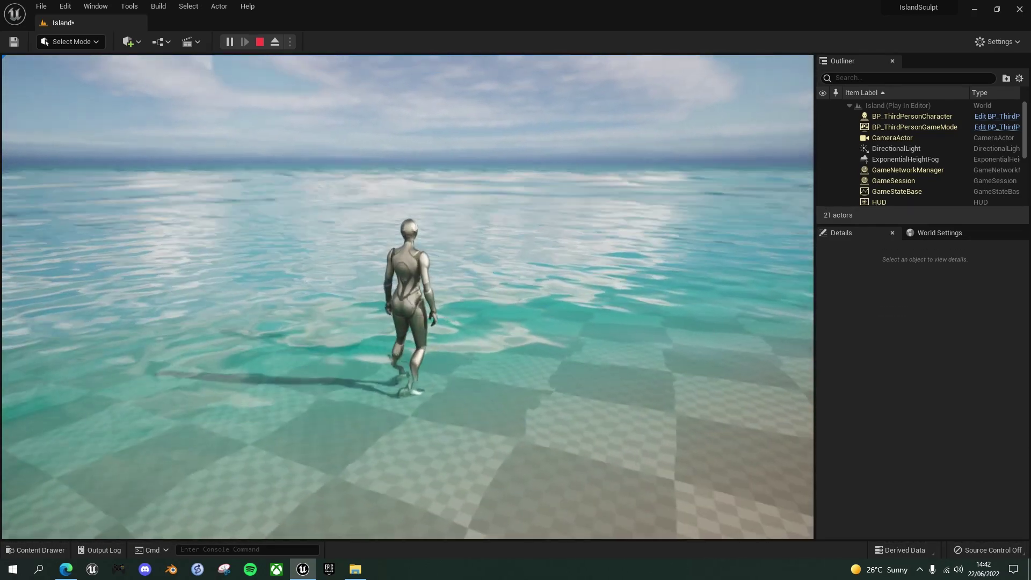
key(s)
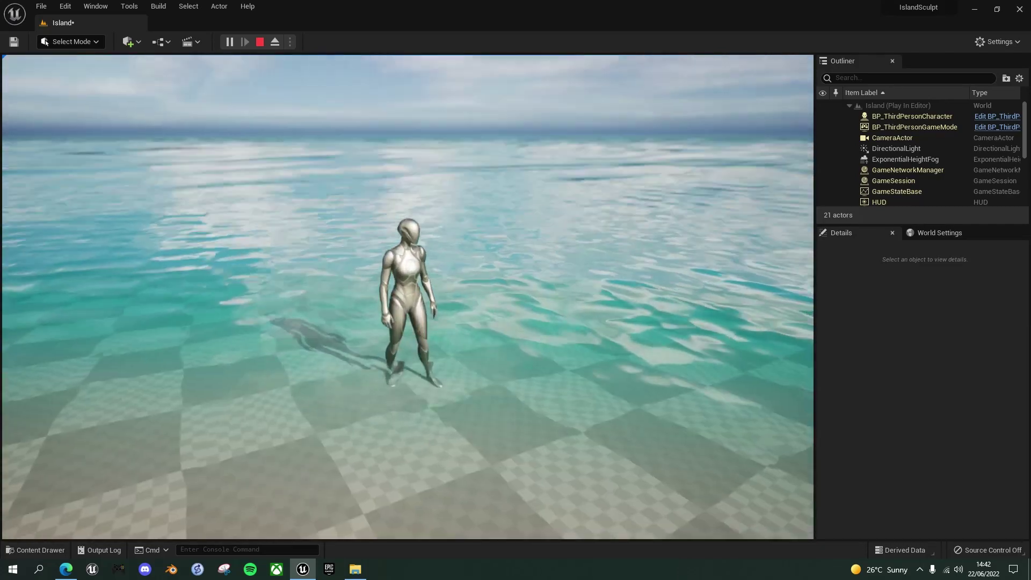
key(w)
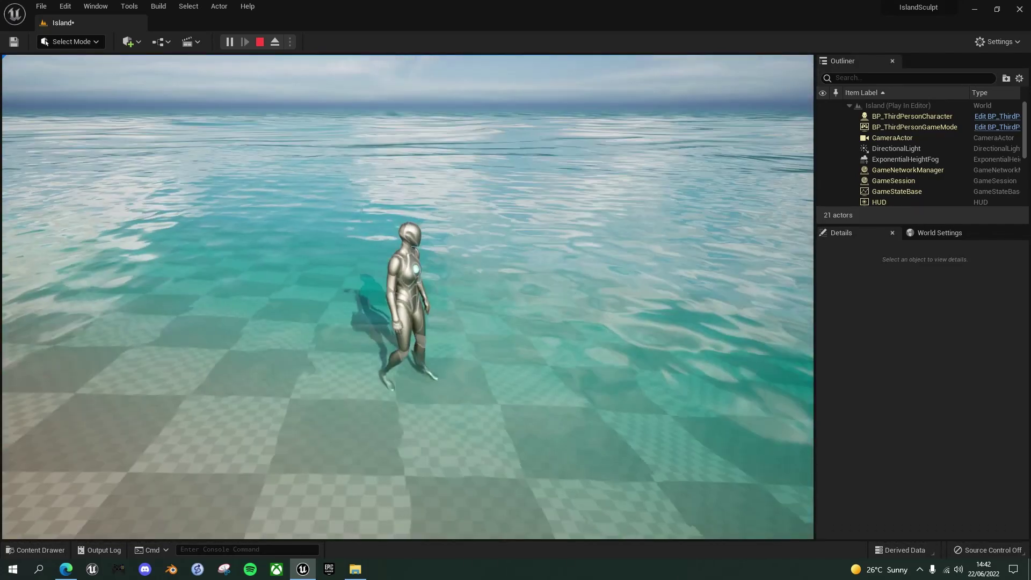
key(w)
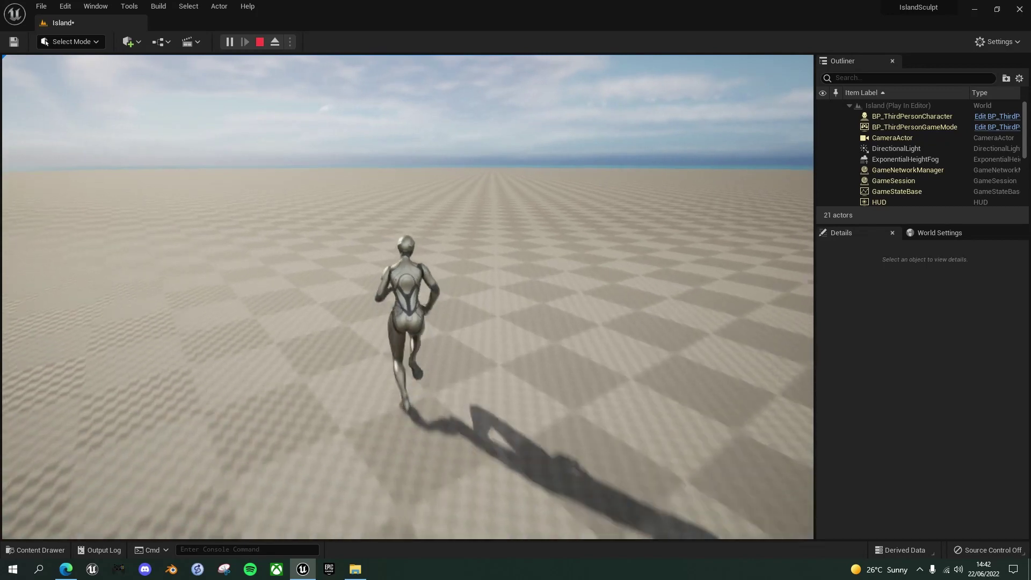
key(d)
key(Escape)
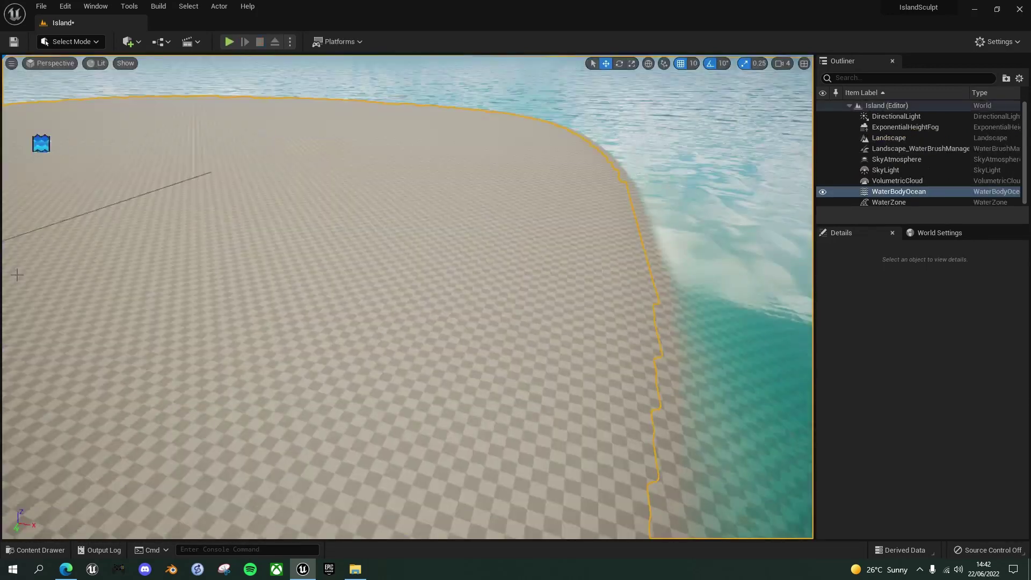
Step: Lock the ocean's scale proportions, try a uniform scale of 2, and set the scale back to 1
key(e)
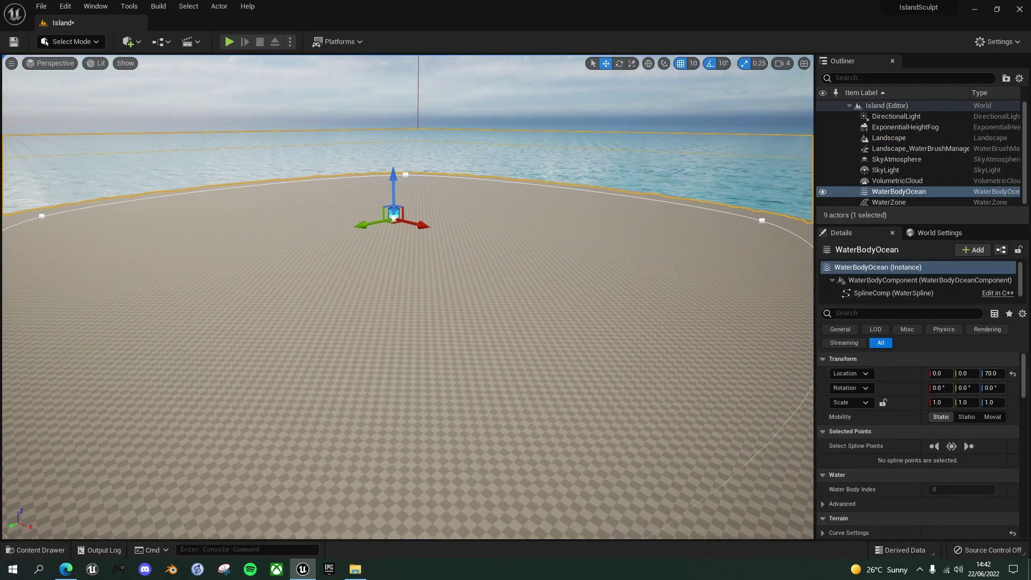
key(s)
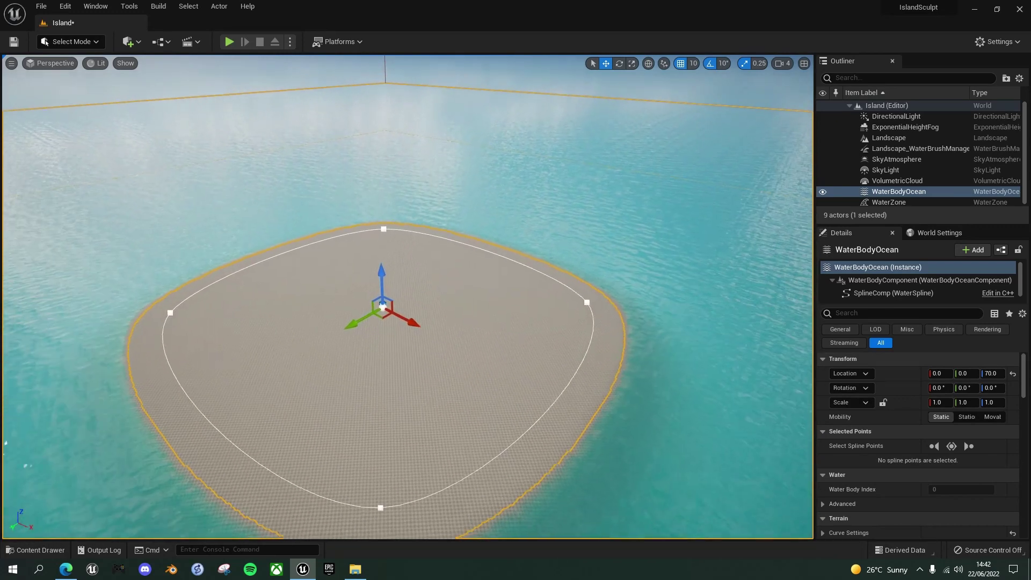
key(d)
key(a)
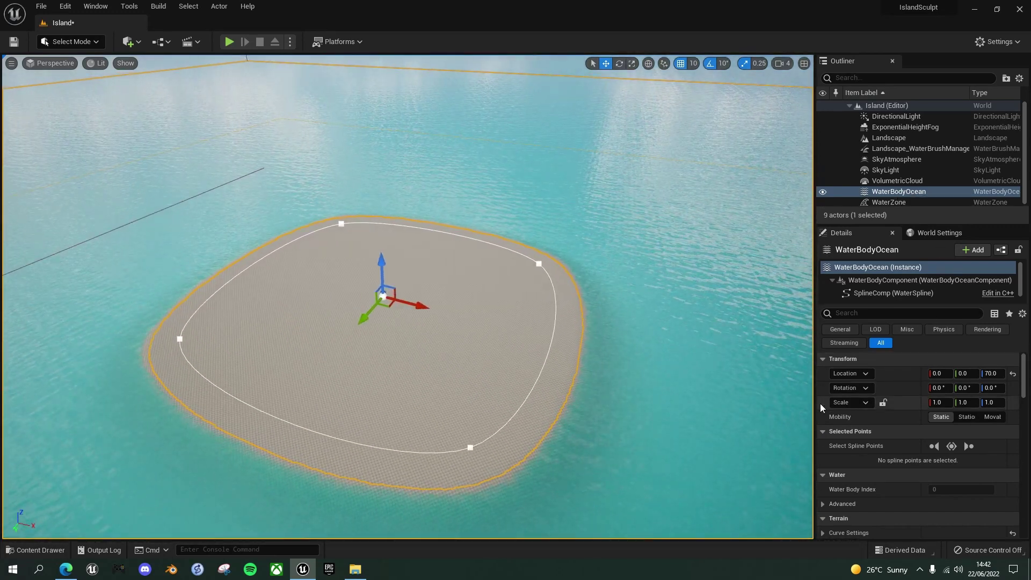
click(884, 403)
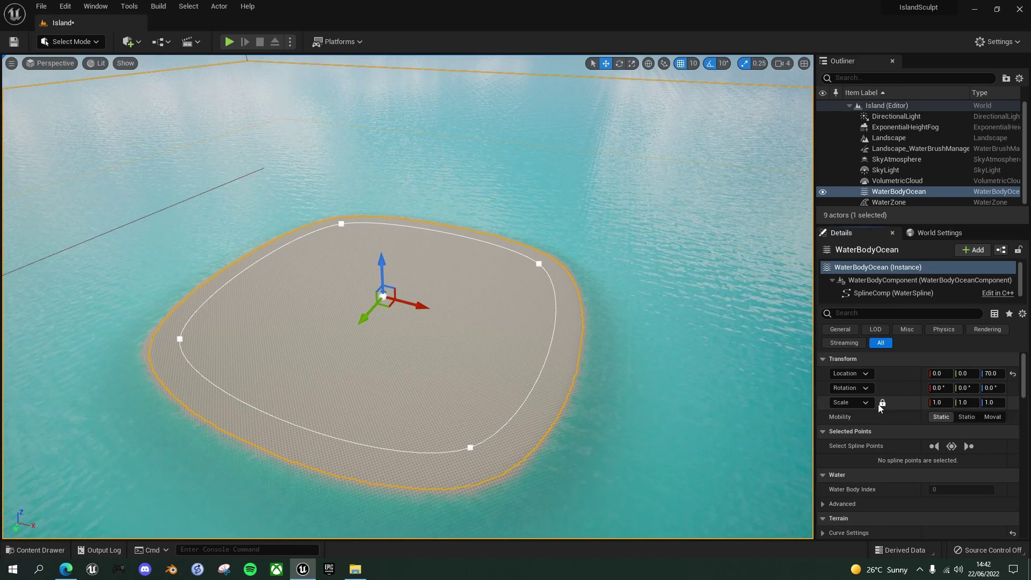
click(938, 402)
text(2)
key(Return)
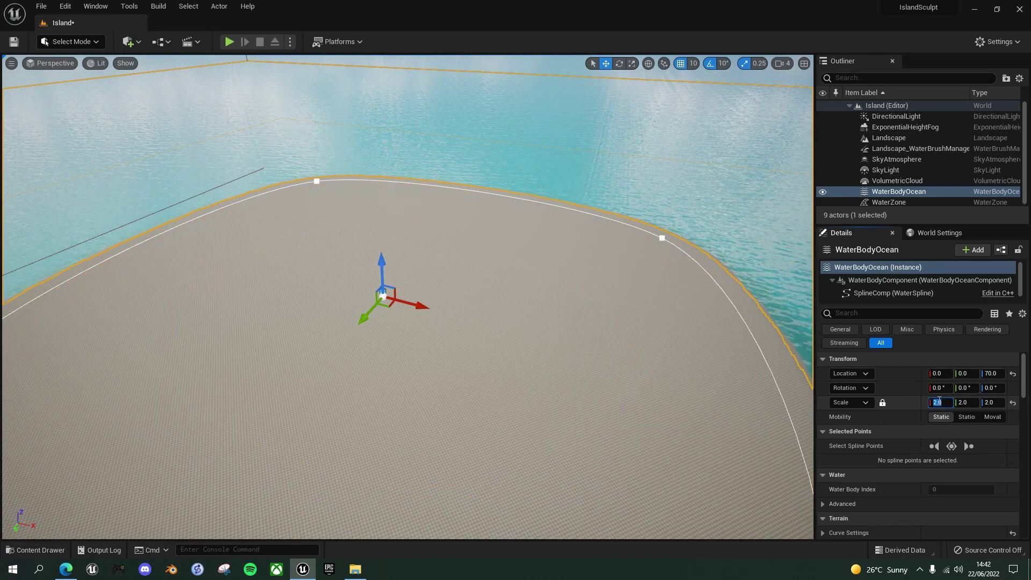
text(1)
key(Return)
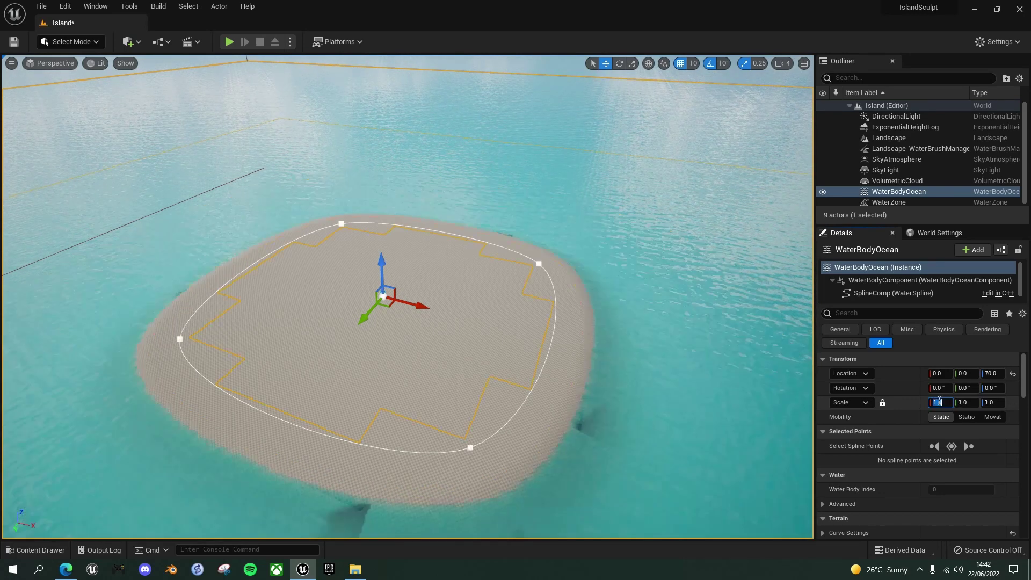
Step: Save the Island level with the ocean in place
right_drag(527, 269, 418, 251)
key(d)
key(s)
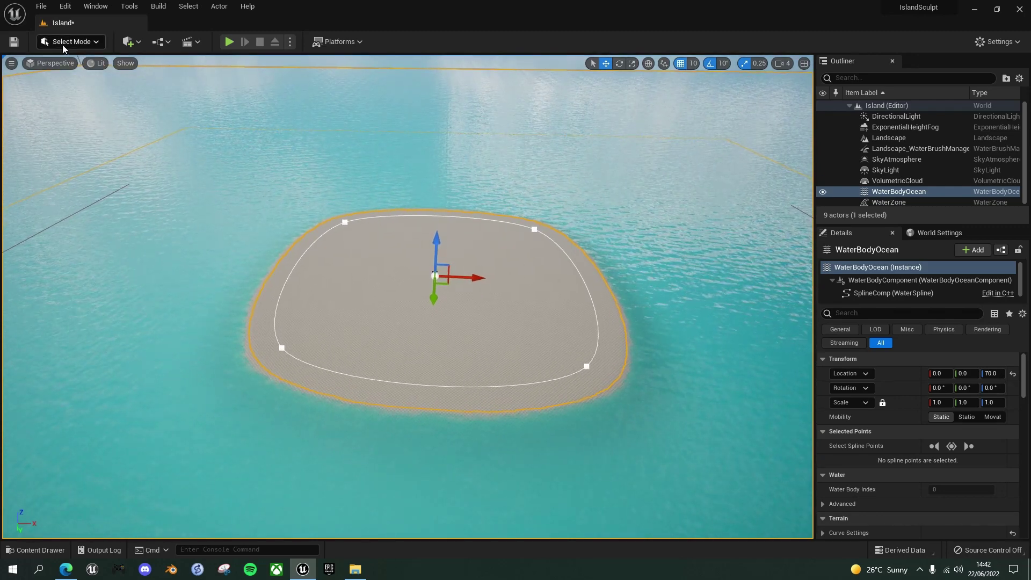
click(14, 41)
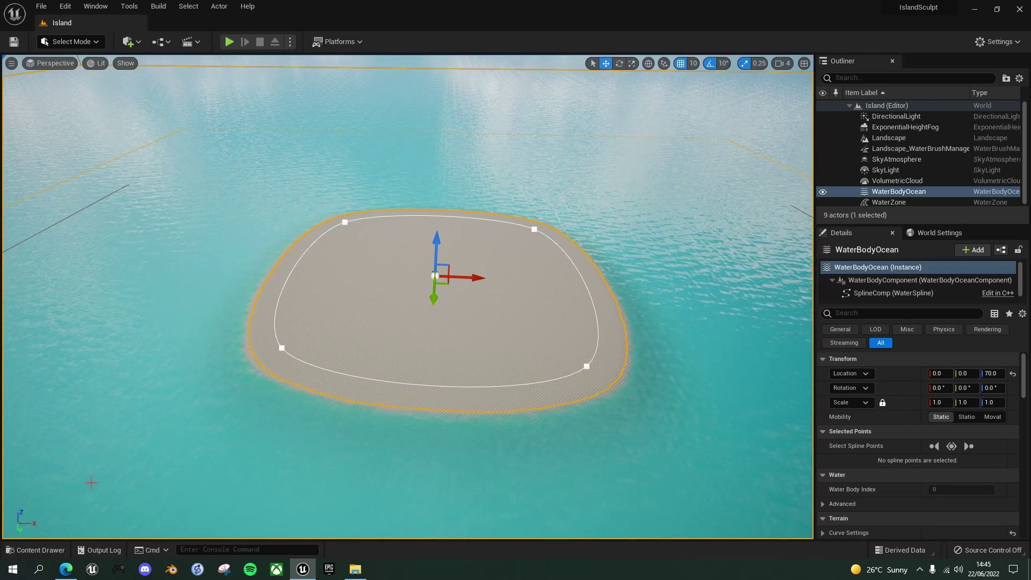
Step: Switch to the browser and view the Volcanic Mountains alpha brushes on Unreal Ecosystem's Free Assets page
click(66, 570)
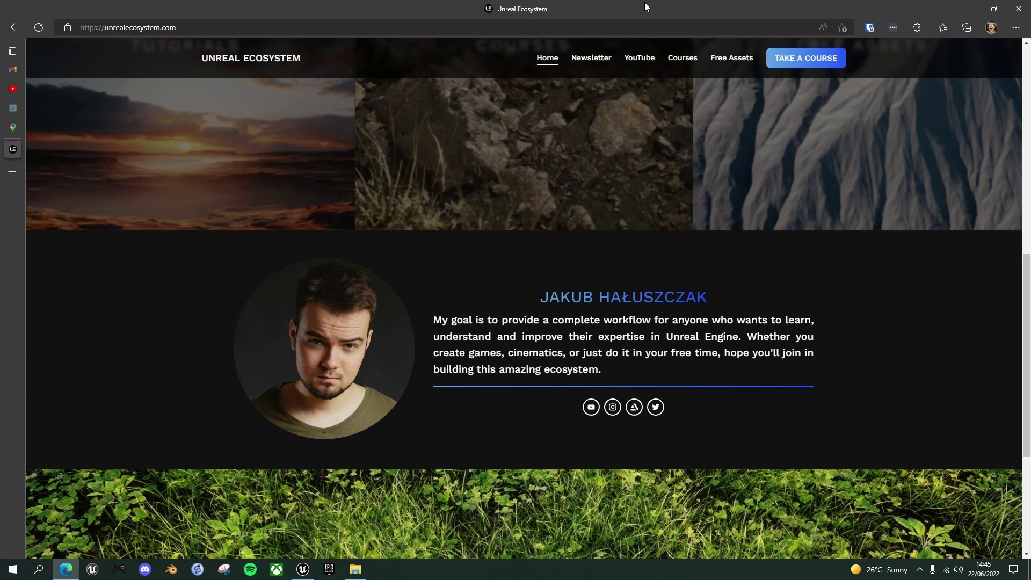
click(731, 64)
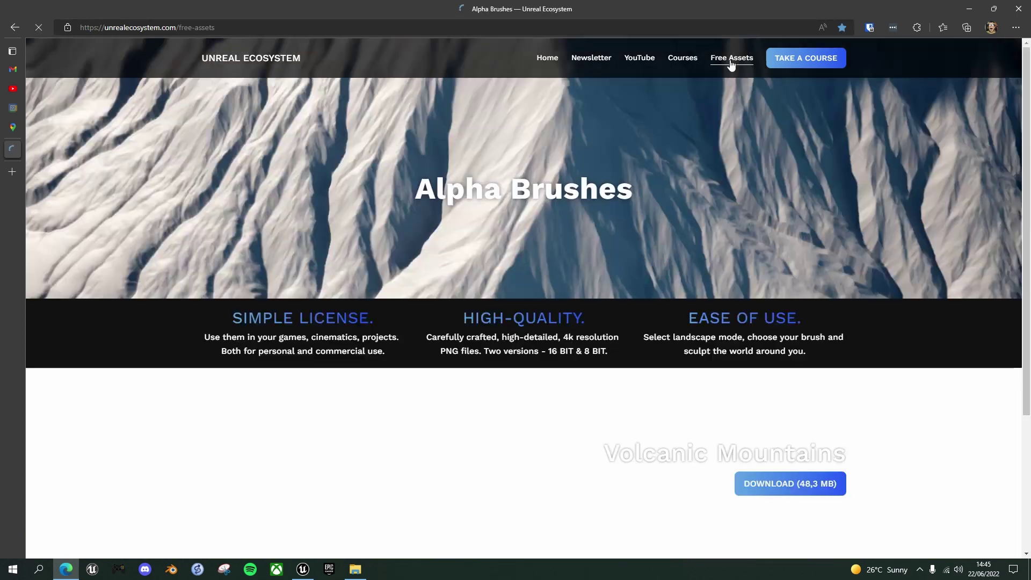
scroll(549, 255, down, 4)
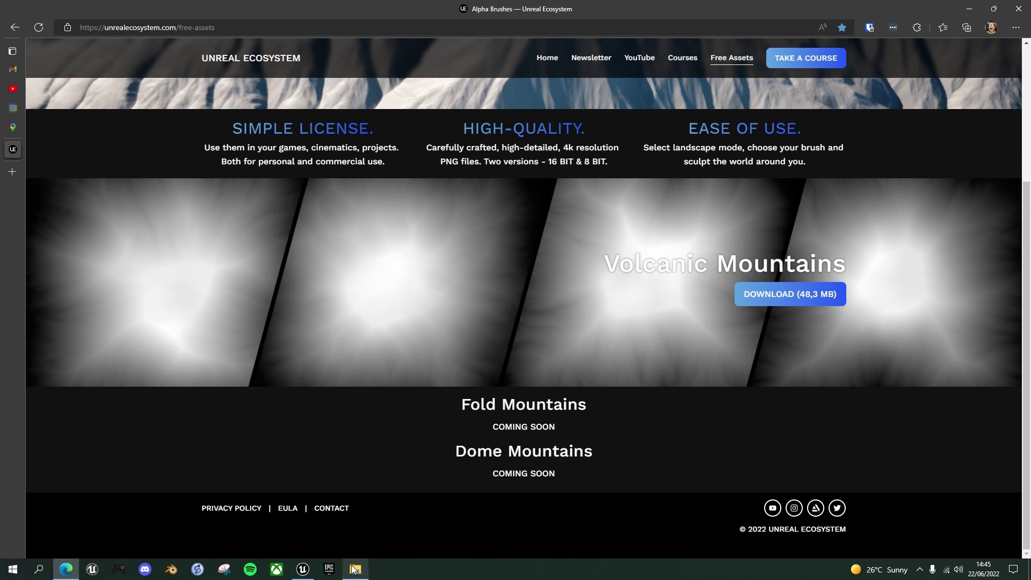
Step: Switch back to Unreal Editor, create a folder named AlphaBrushes in the project's Content folder, and open it
click(303, 569)
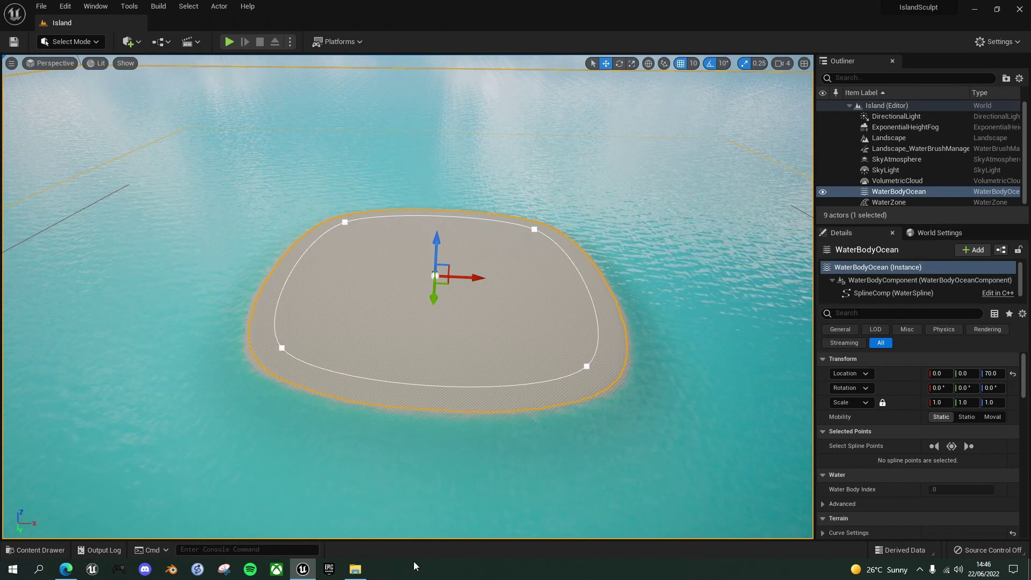
key(ctrl+space)
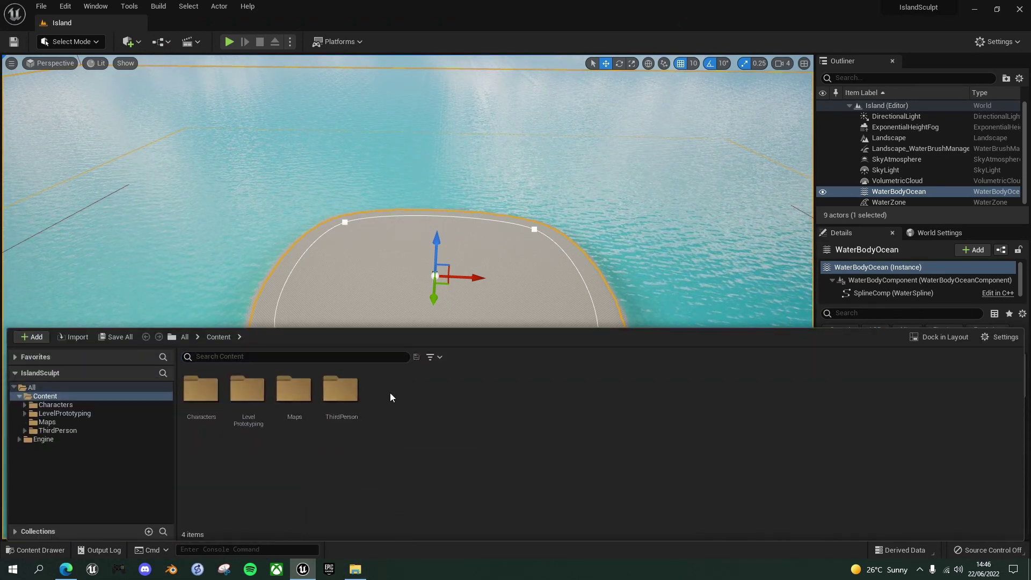
right_click(390, 392)
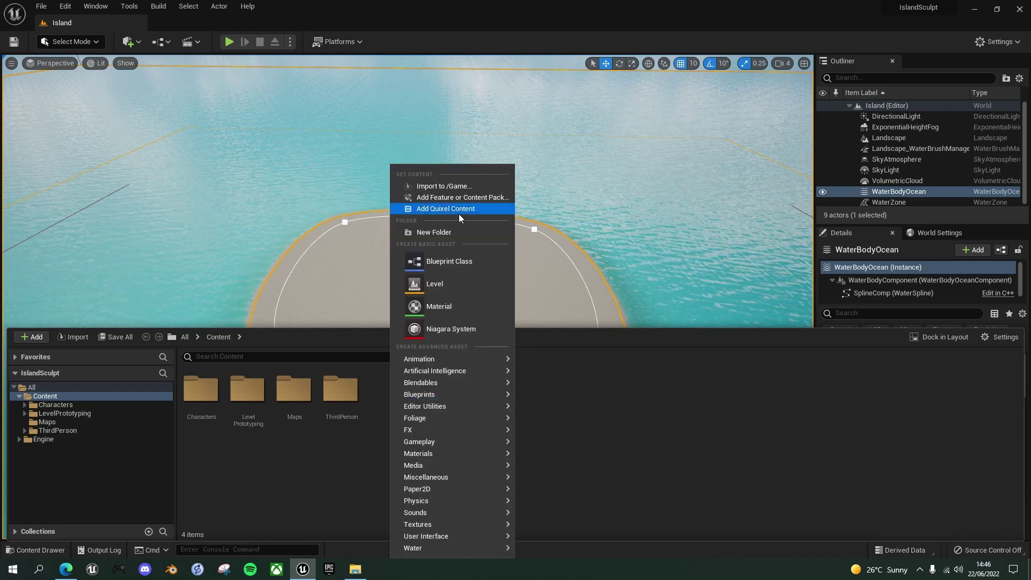
click(454, 232)
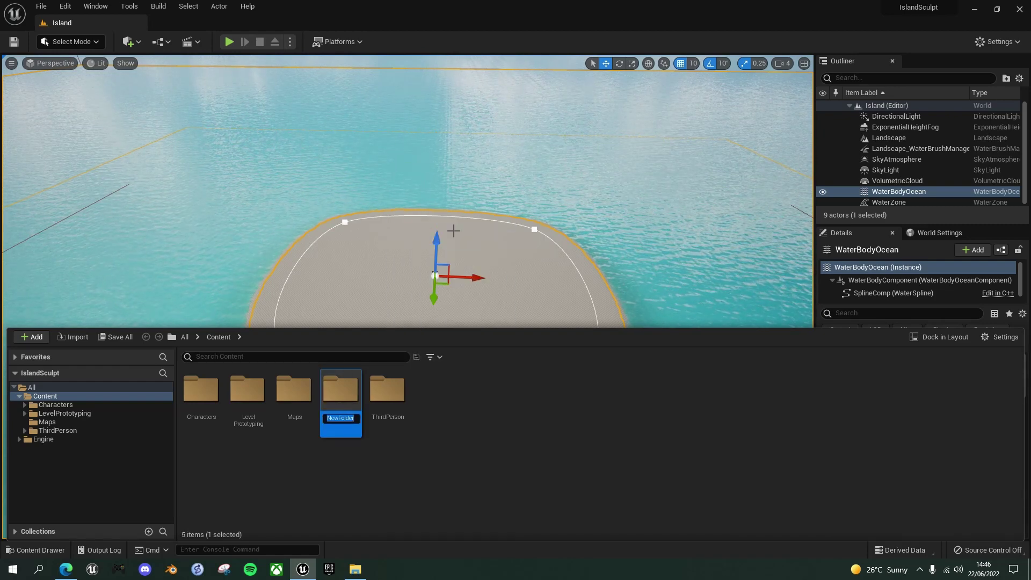
text(Alpha)
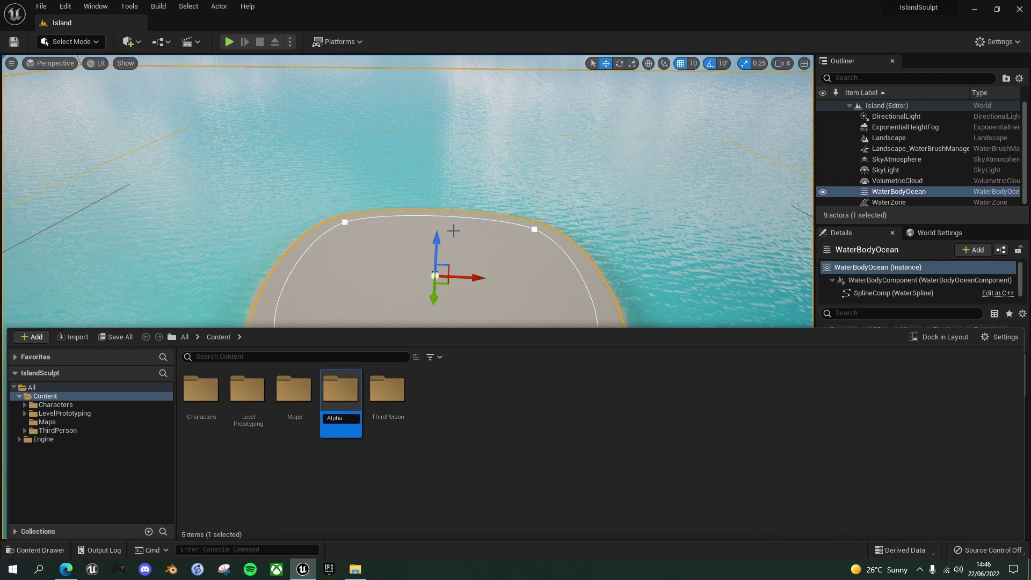
text(Brushes)
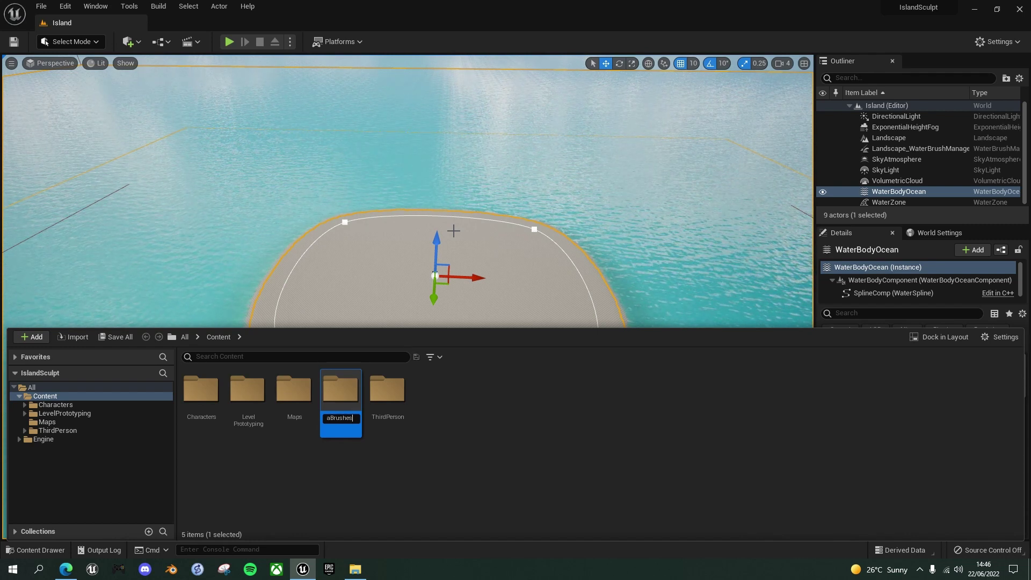
key(Return)
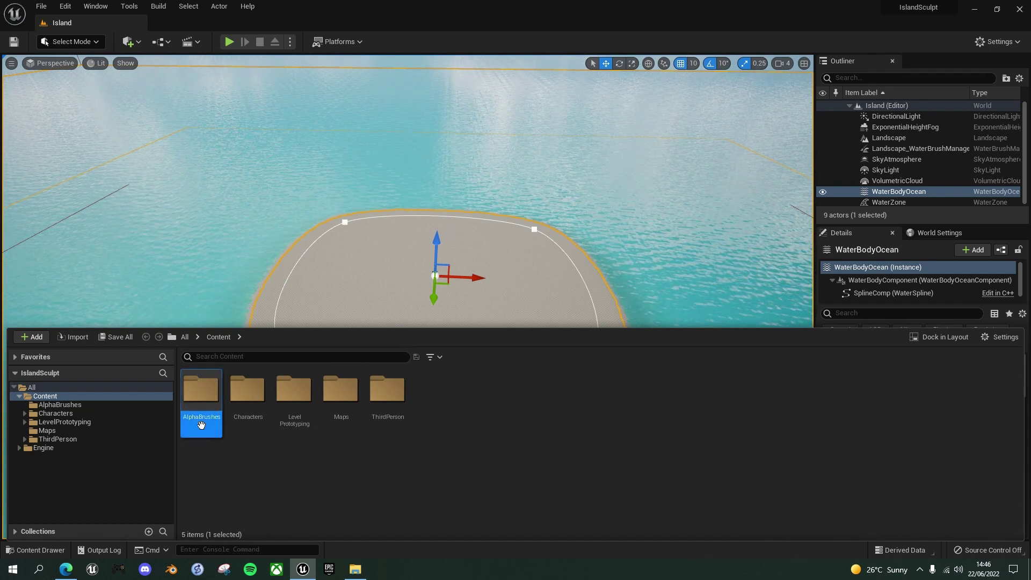
double_click(208, 396)
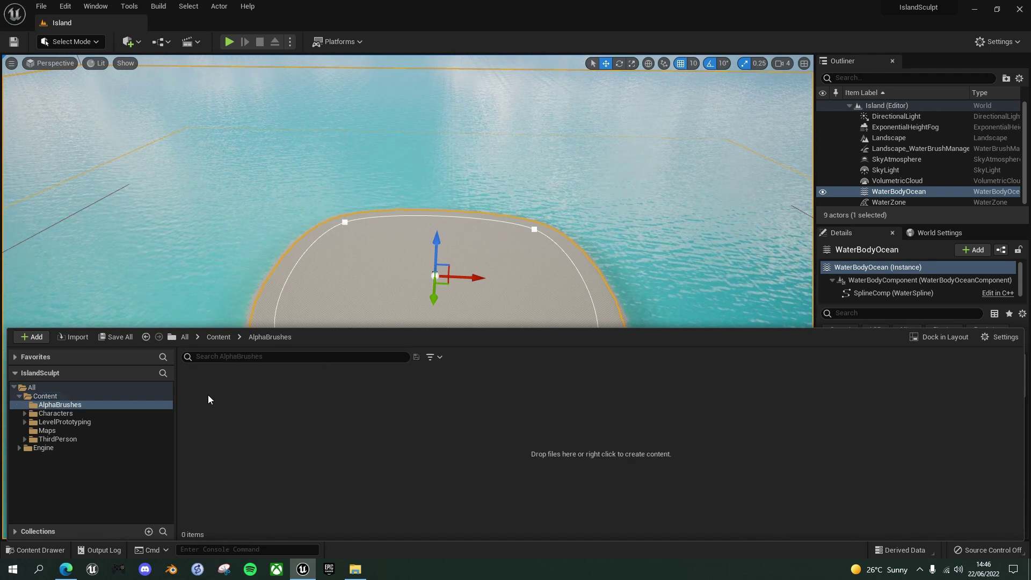
Step: Import volcanic_04_8bit.png from the Assets - Volcanic Alpha Brushes folder into AlphaBrushes and save the imported texture
click(355, 569)
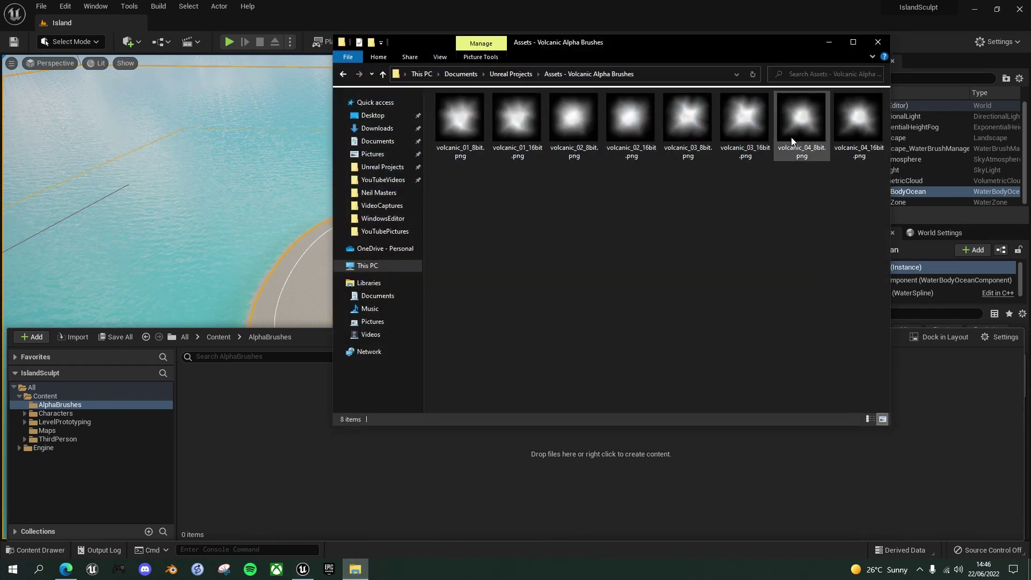
mouse_move(797, 126)
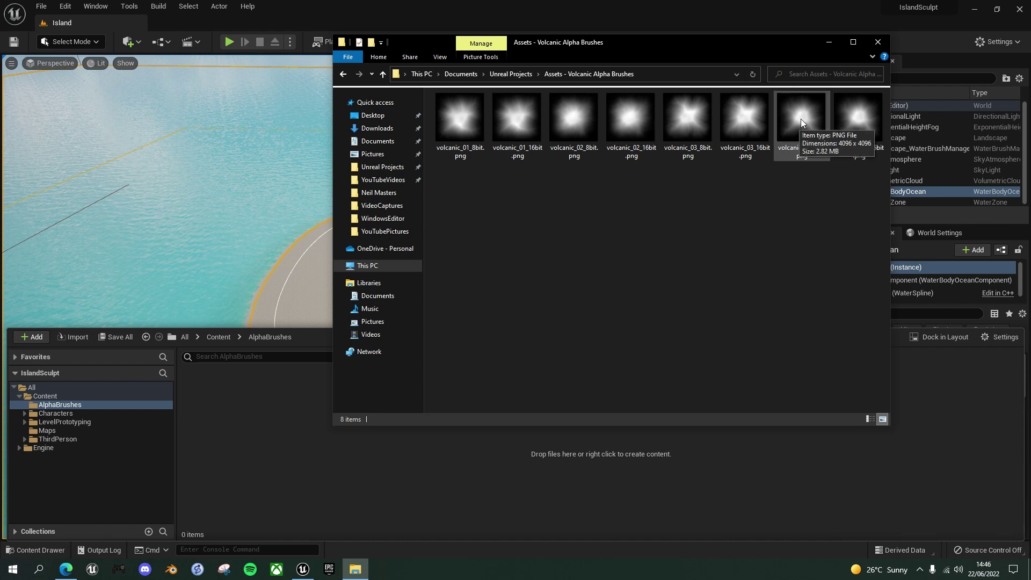
drag(801, 118, 256, 440)
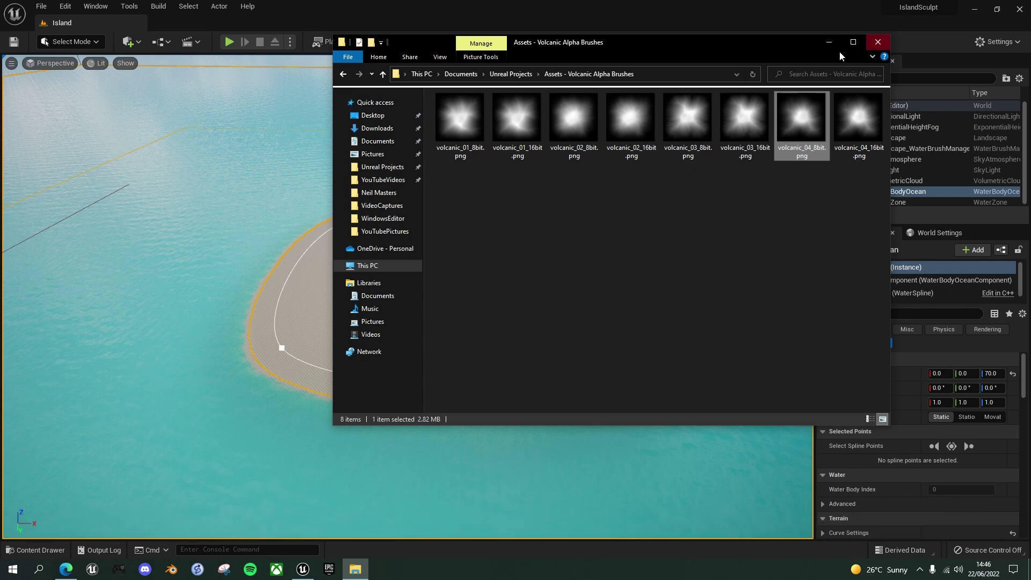
click(878, 42)
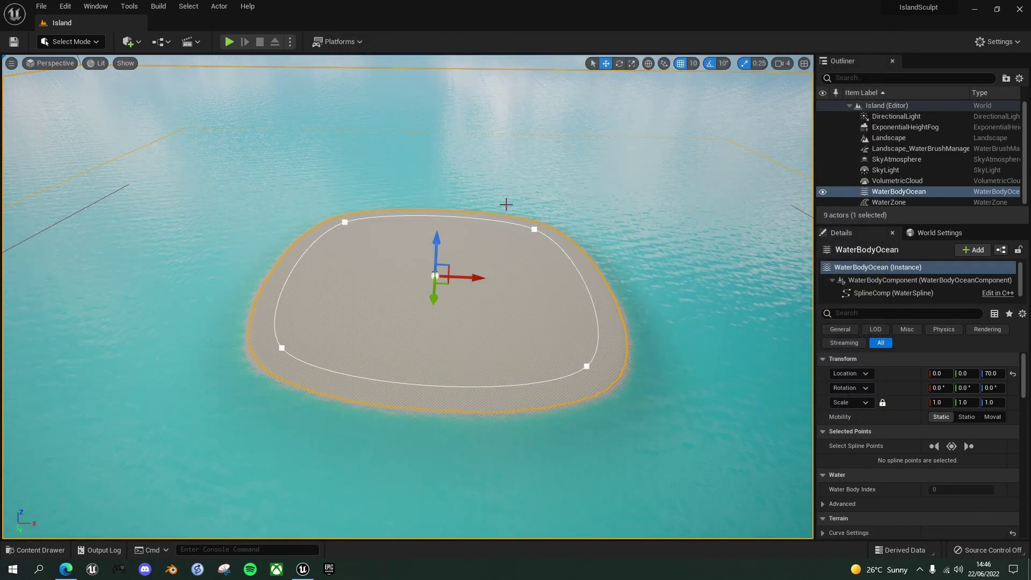
click(626, 167)
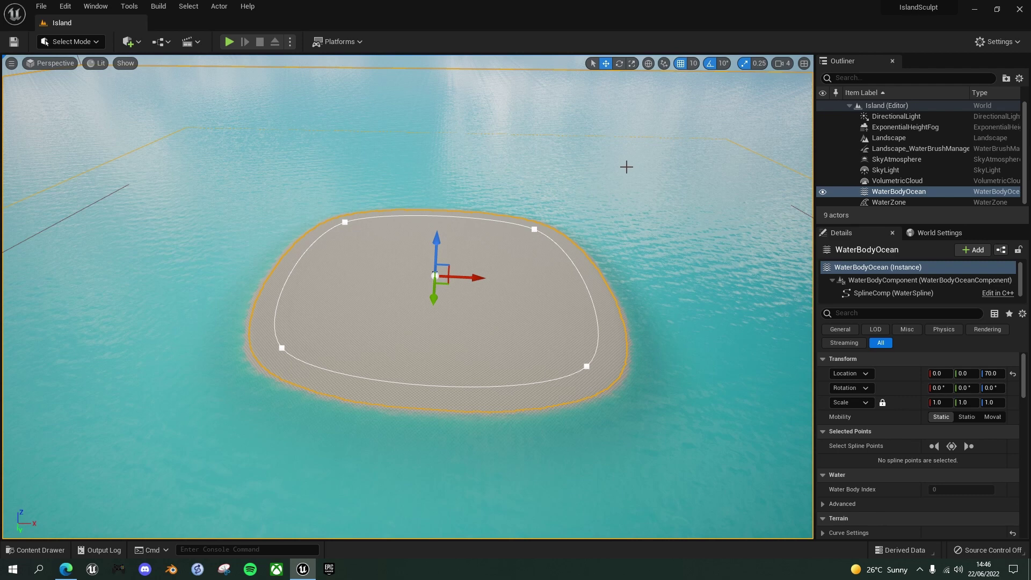
key(ctrl+space)
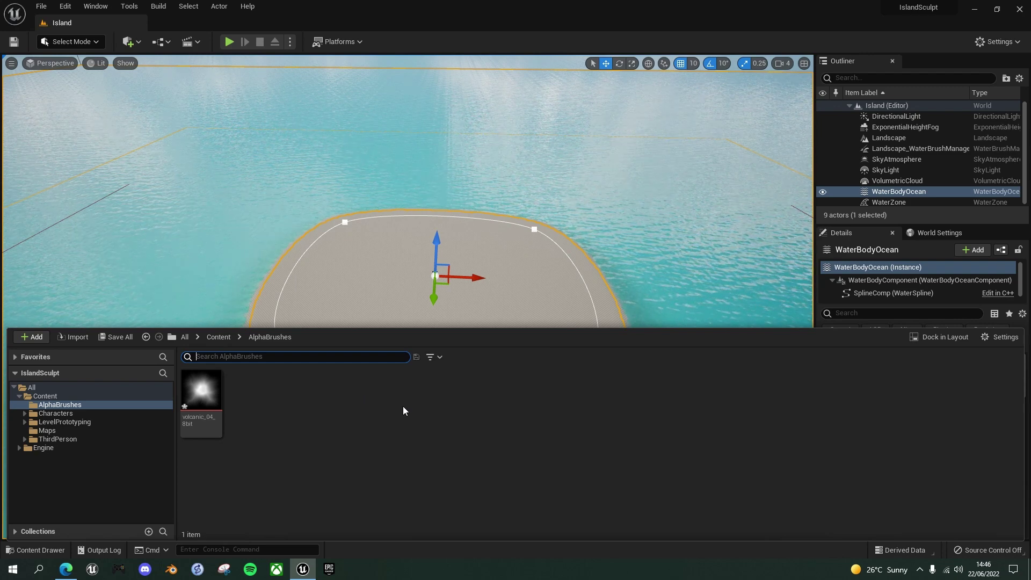
key(ctrl+s)
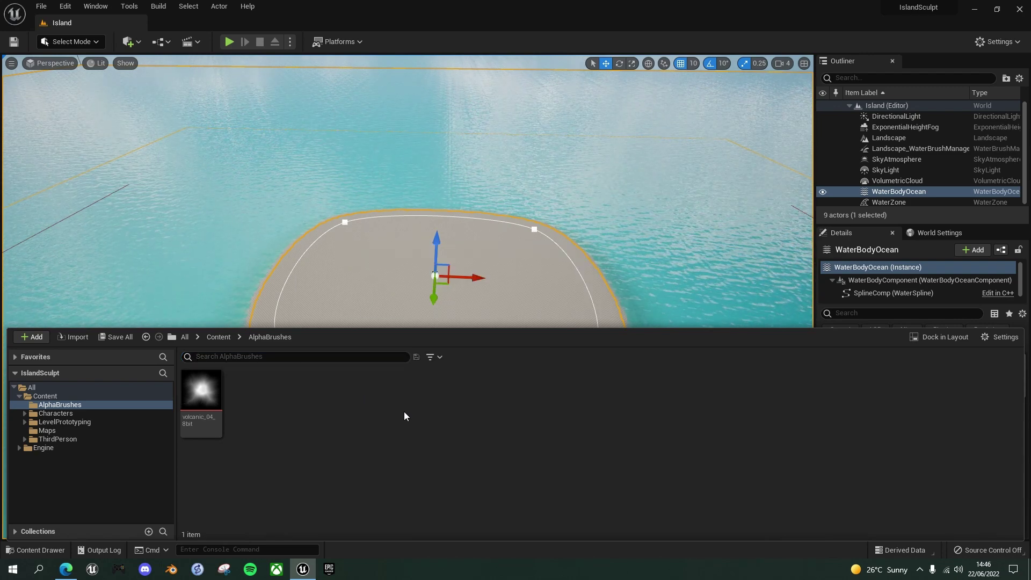
click(608, 128)
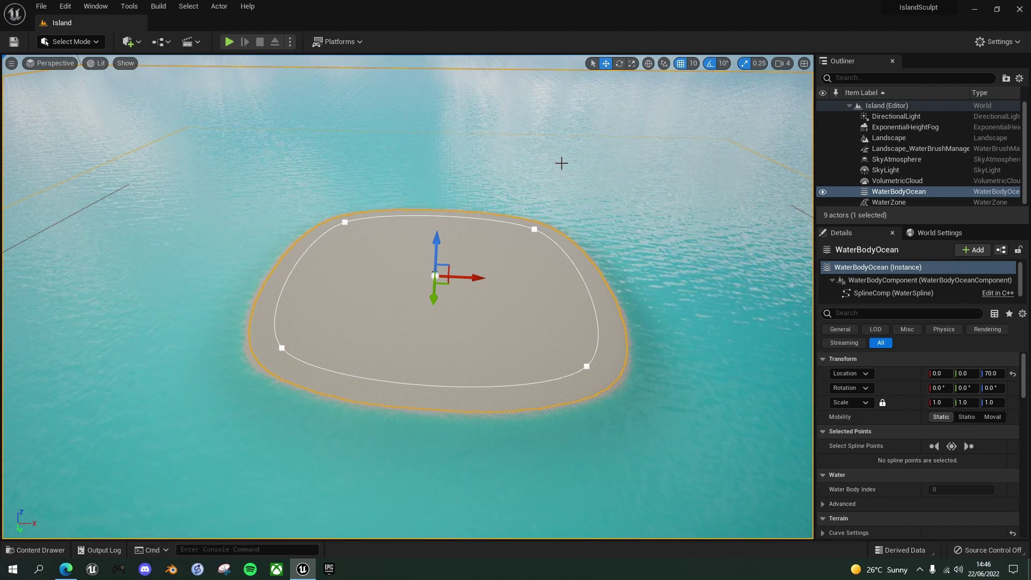
Step: Switch to Landscape mode and create a new edit layer above the Water layer
click(93, 43)
click(102, 69)
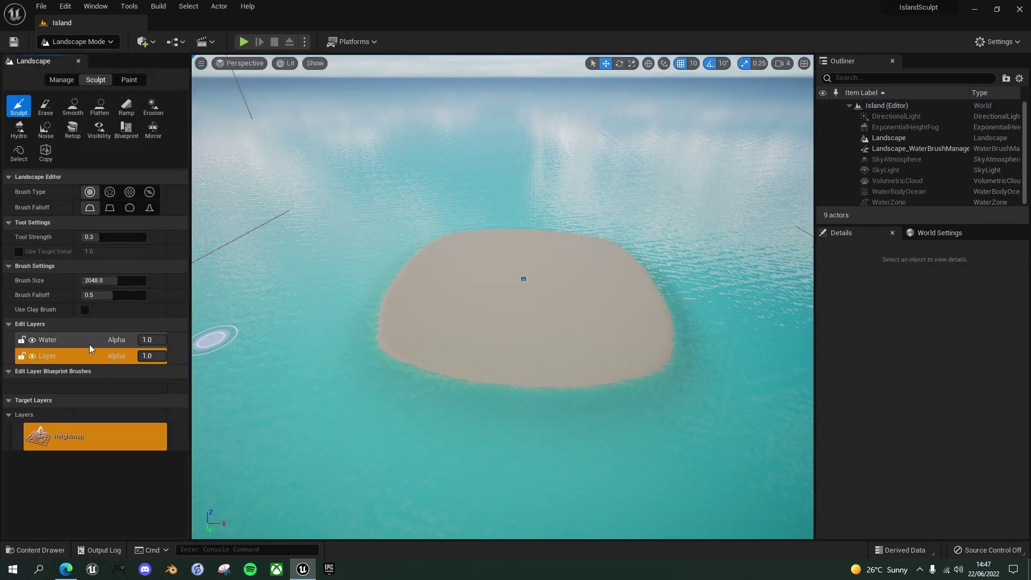
click(55, 340)
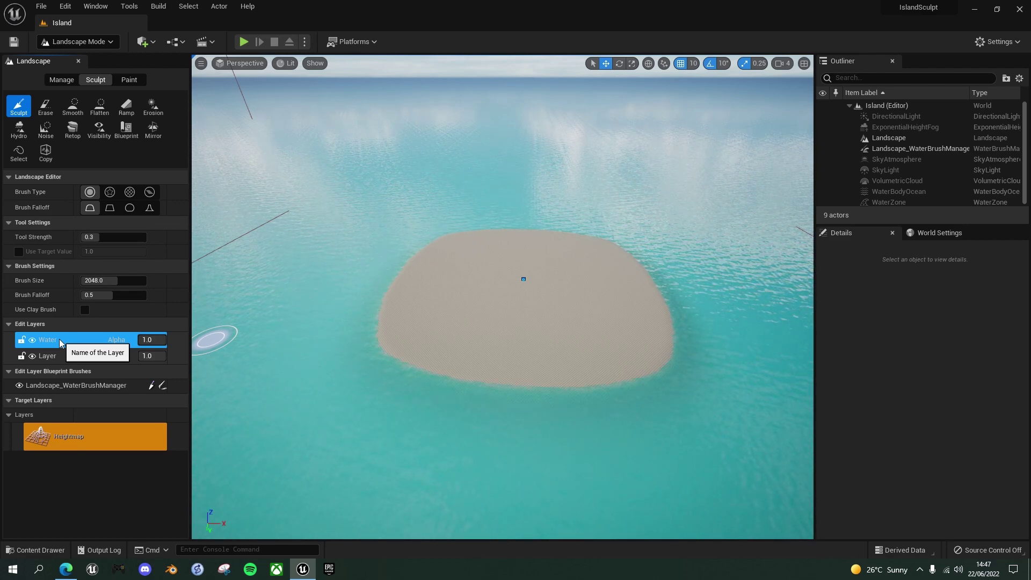
right_click(59, 339)
click(100, 361)
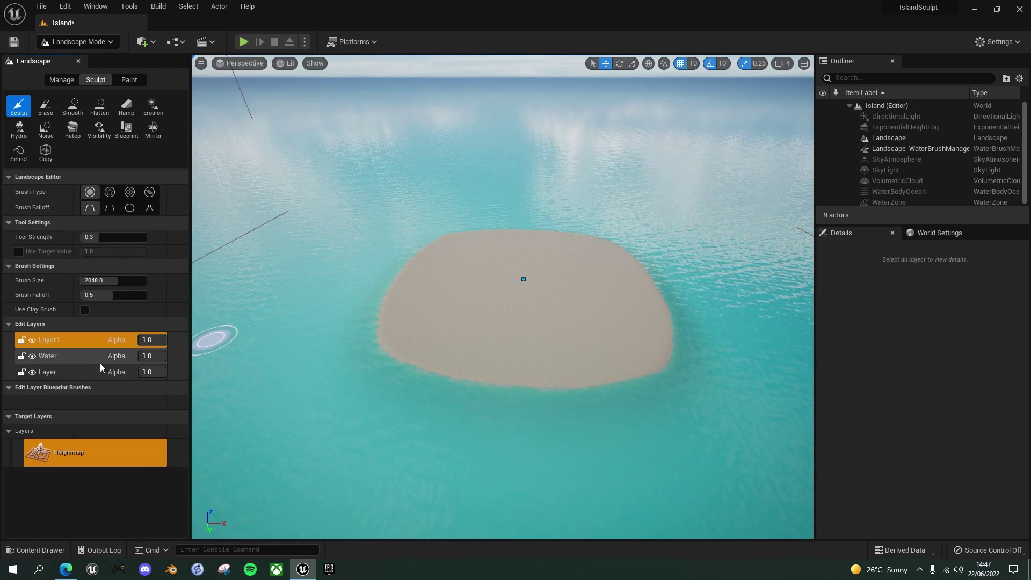
Step: Rename the new landscape edit layer to Mountains and save the level
double_click(60, 340)
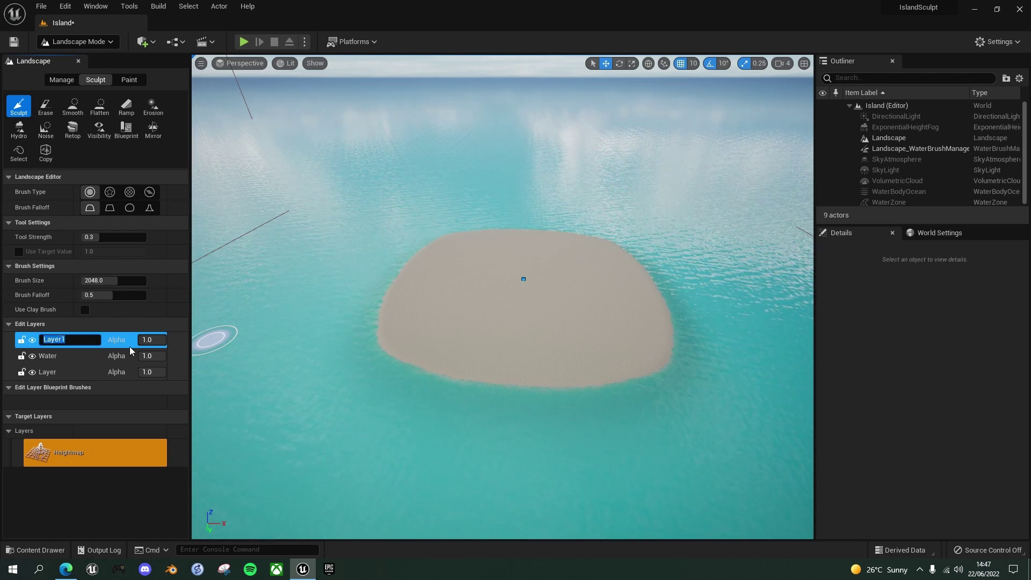
text(M)
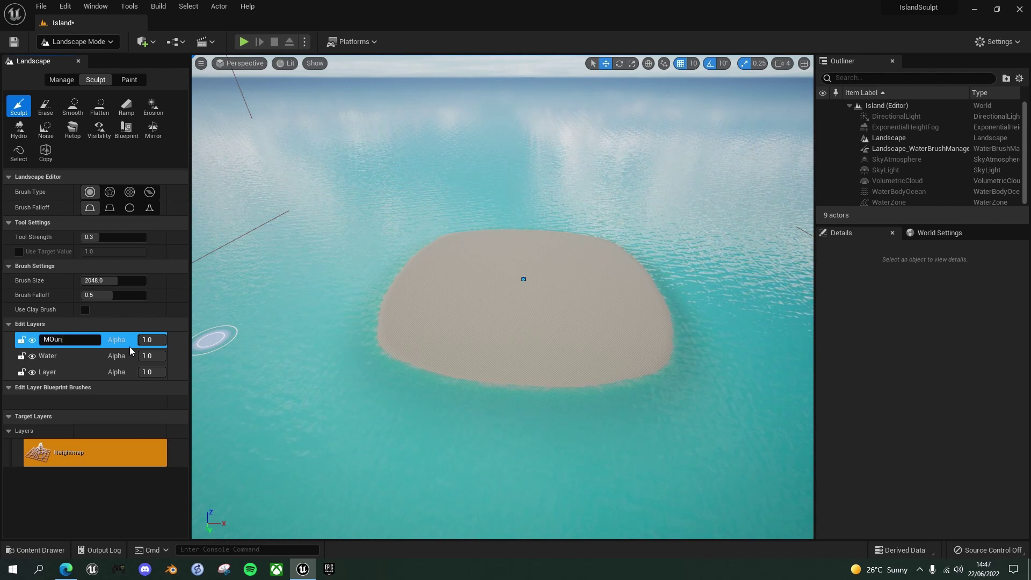
text(ountains)
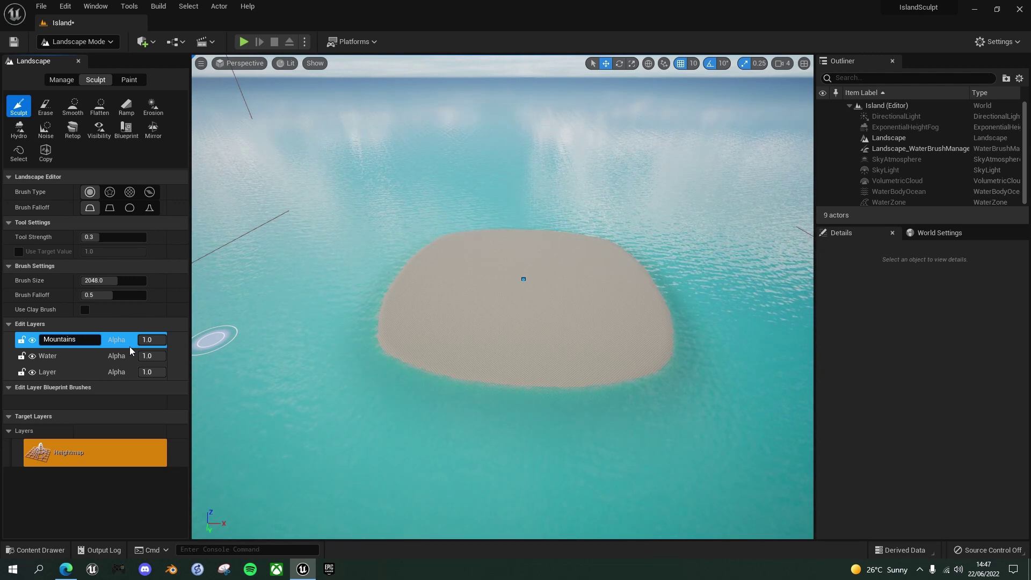
key(Return)
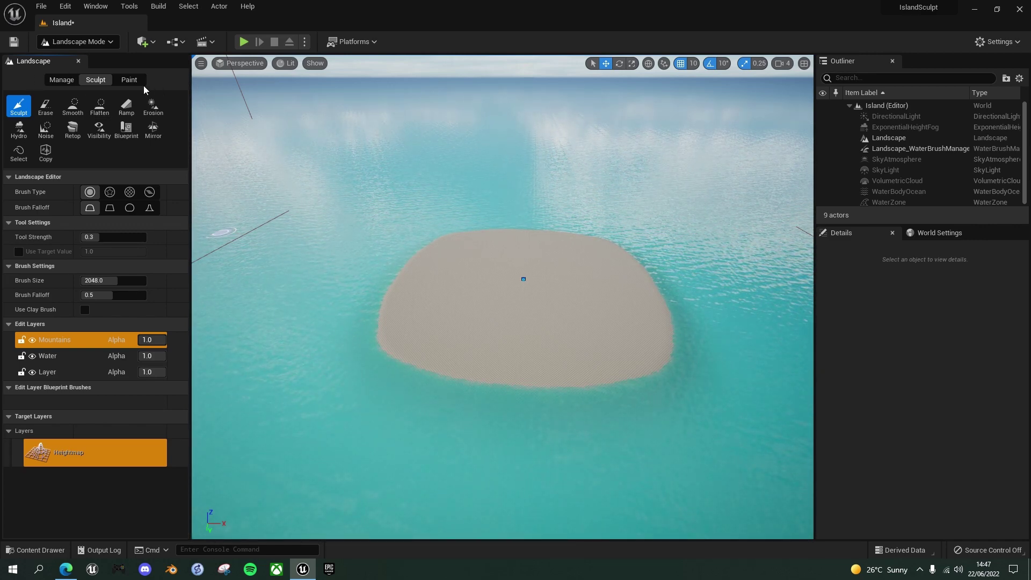
click(16, 42)
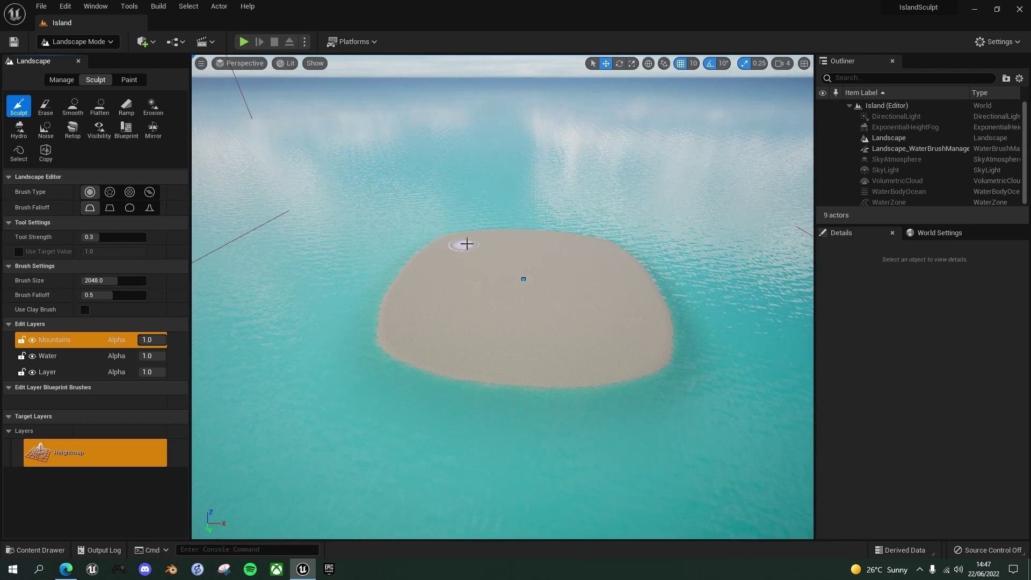
Step: Change the sculpt brush type to Alpha and assign volcanic_04_8bit as its texture
click(109, 193)
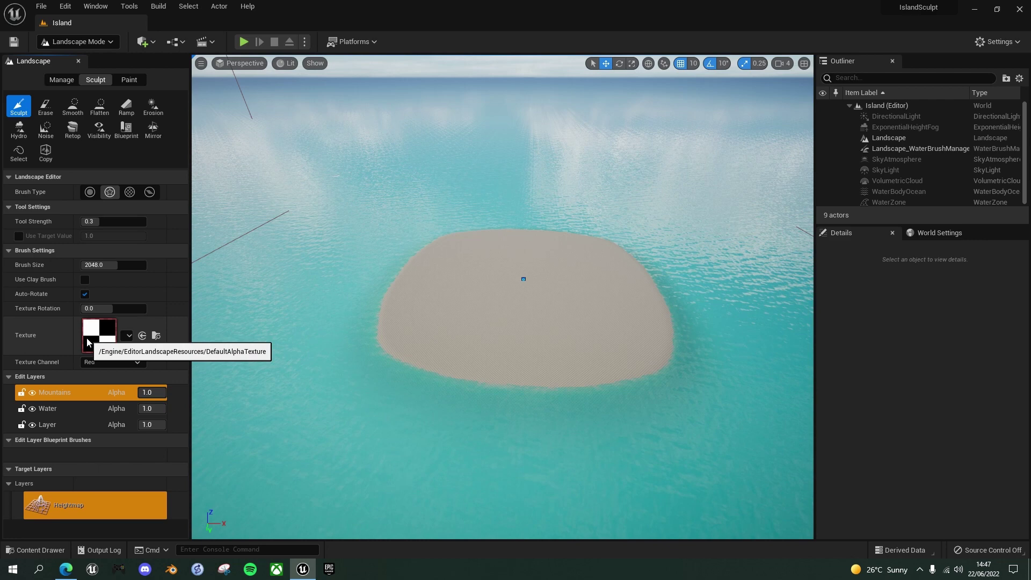
click(129, 336)
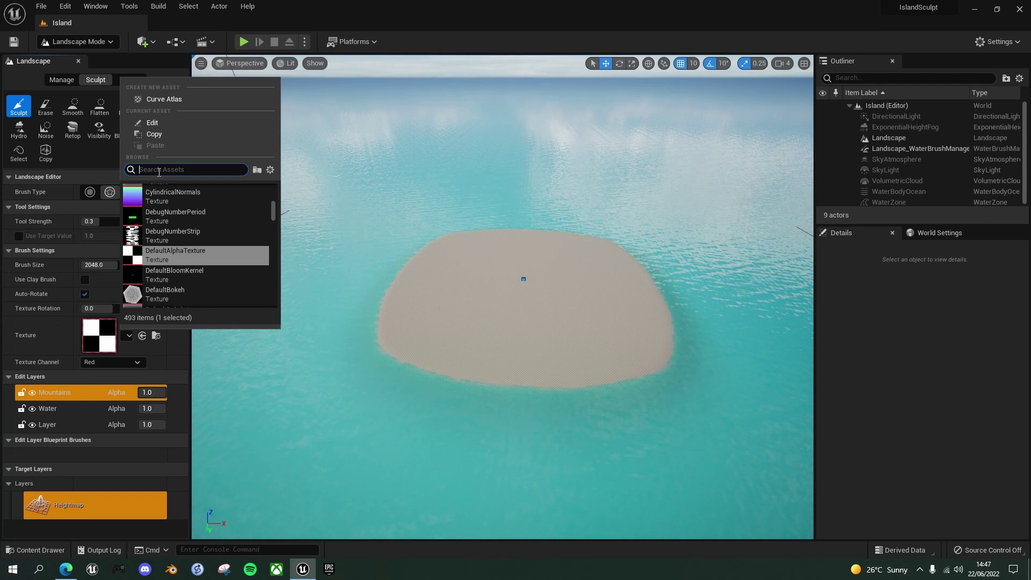
text(volcan)
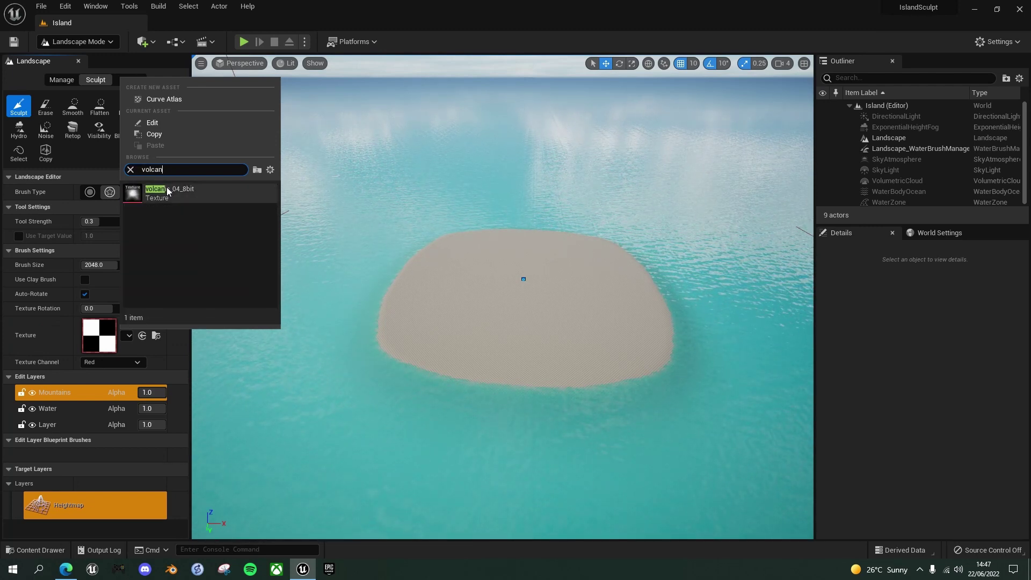
click(167, 188)
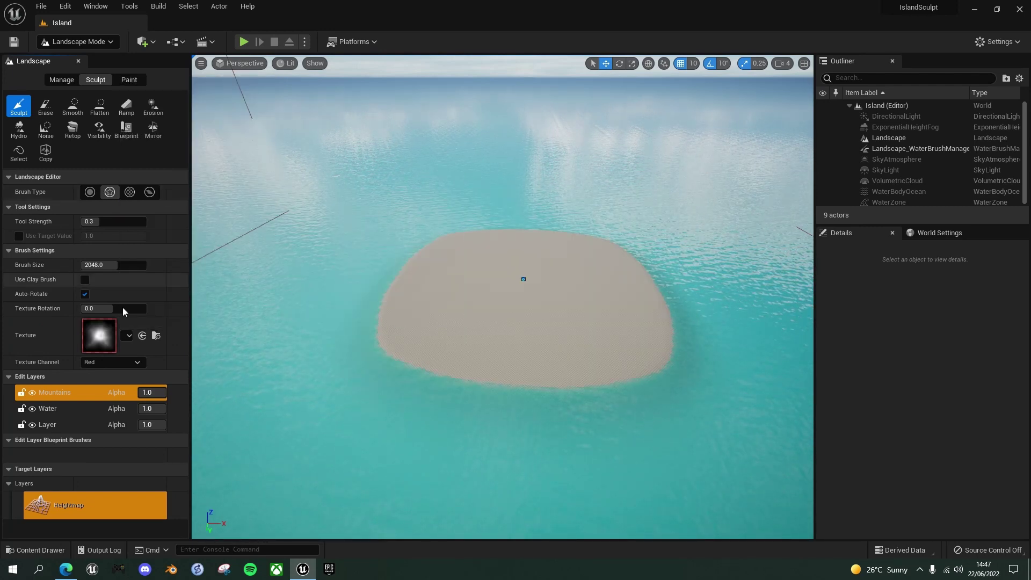
Step: Sculpt several mountain peaks across the island on the Mountains layer using a brush size of 8192
click(118, 266)
text(8192)
key(Return)
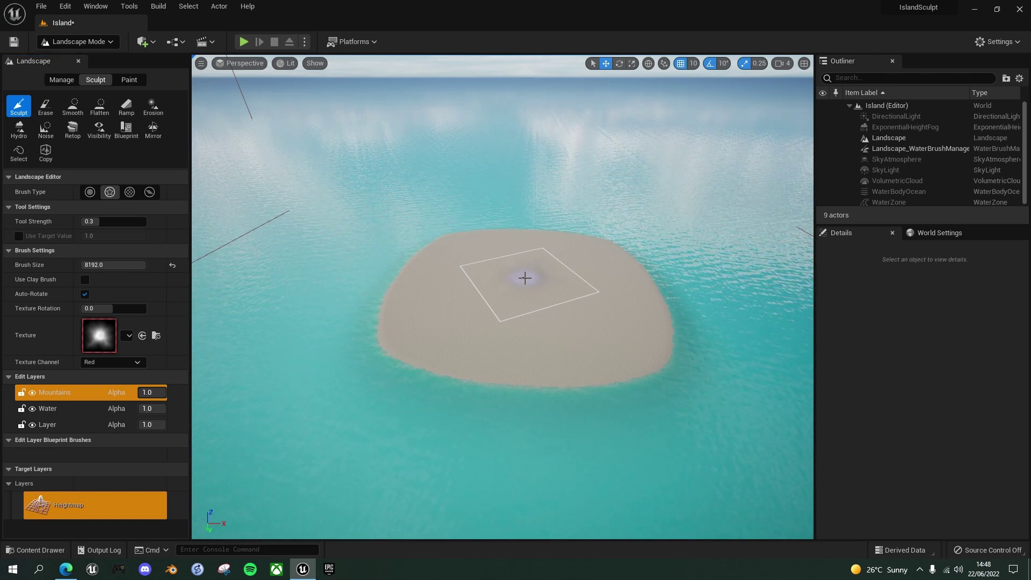
mouse_move(525, 277)
mouse_down()
mouse_move(569, 279)
mouse_move(580, 299)
mouse_move(604, 253)
mouse_up()
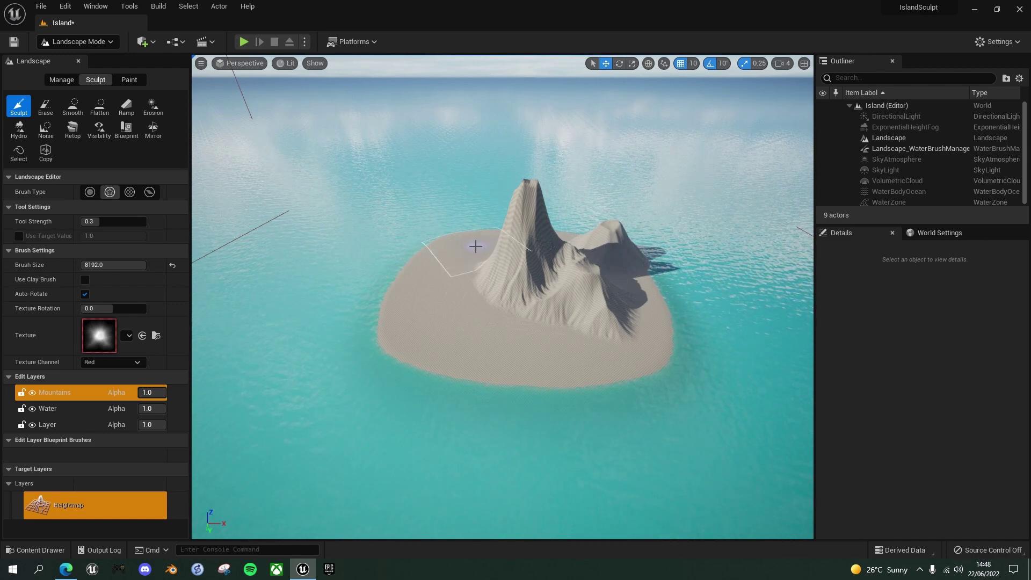
drag(475, 246, 474, 258)
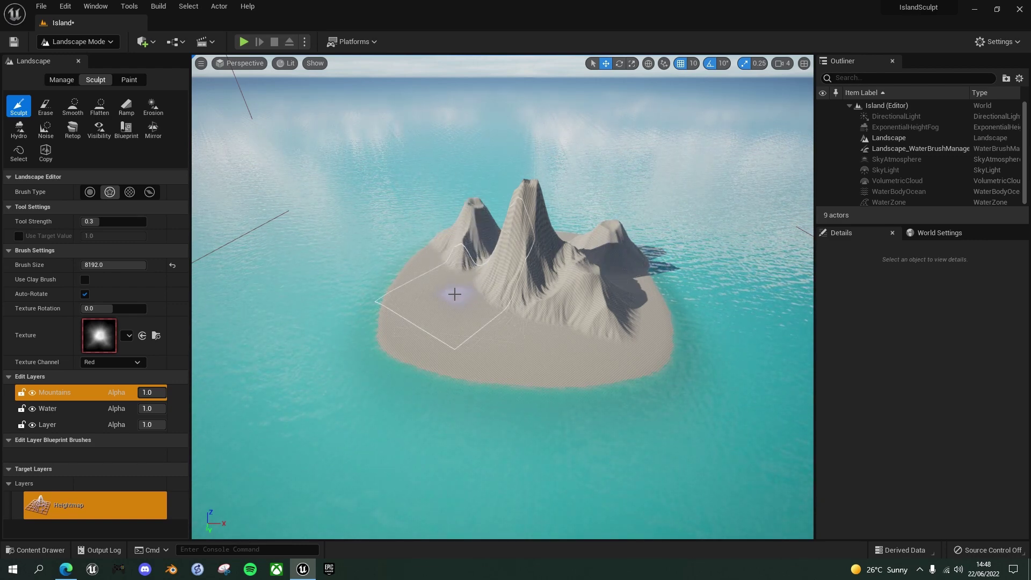
mouse_move(454, 294)
mouse_down()
mouse_move(528, 327)
mouse_move(526, 299)
mouse_move(505, 273)
mouse_up()
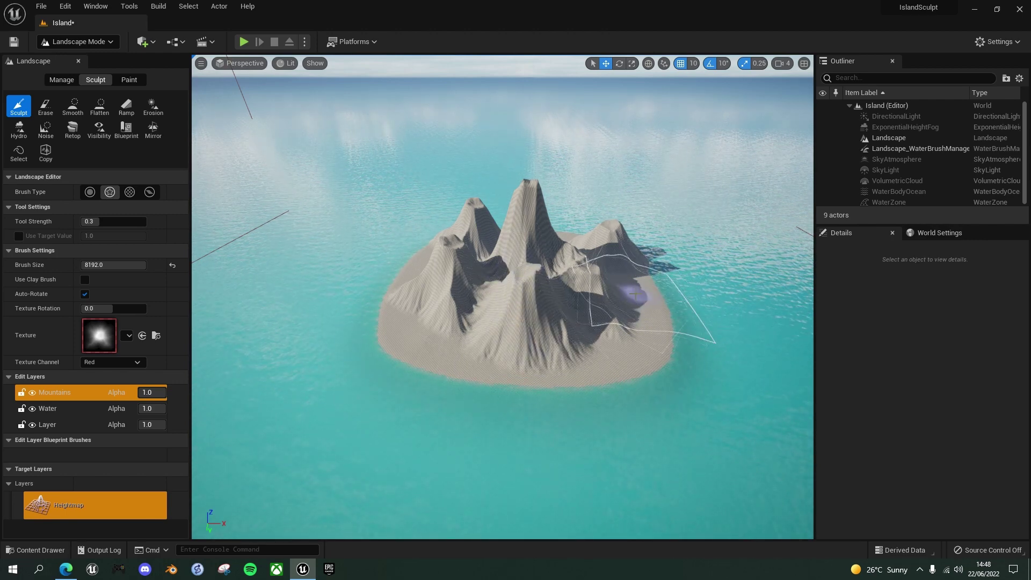
Step: Examine the sculpted mountains from different sides of the island
mouse_move(634, 295)
right_down()
mouse_move(510, 285)
mouse_move(384, 306)
right_up()
key(d)
key(s)
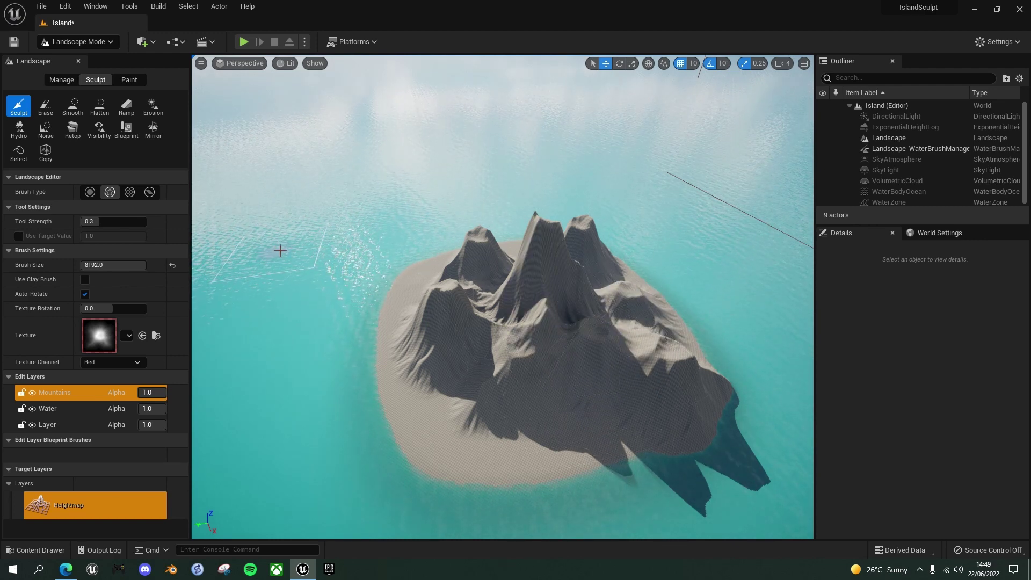
key(a)
mouse_move(484, 271)
right_down()
mouse_move(564, 271)
mouse_move(580, 229)
right_up()
key(w)
key(s)
mouse_move(431, 258)
right_down()
mouse_move(432, 274)
mouse_move(480, 276)
right_up()
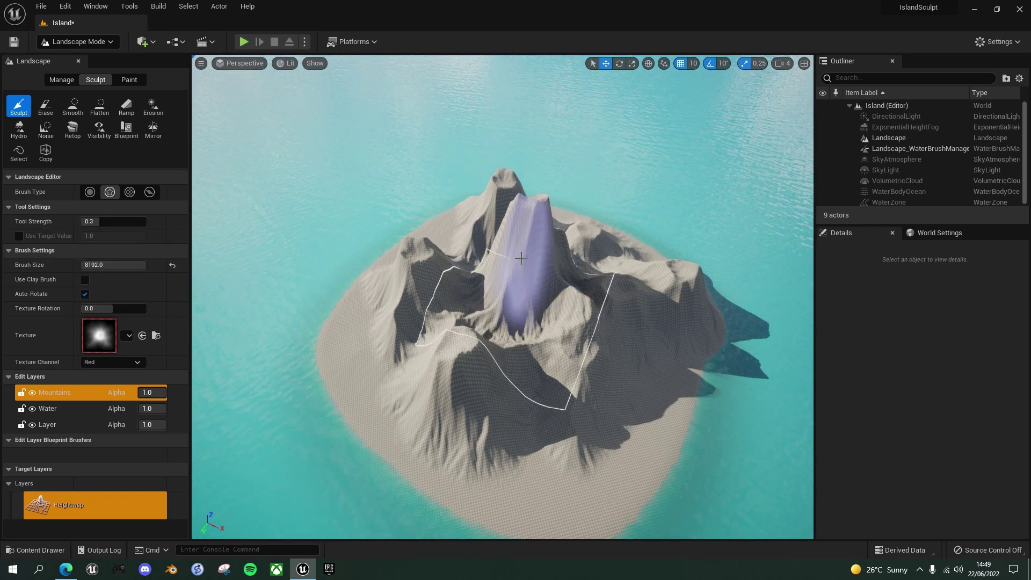
Step: Reduce the alpha sculpt brush size to 2265
key(bracketleft)
key(bracketleft)
key(bracketleft)
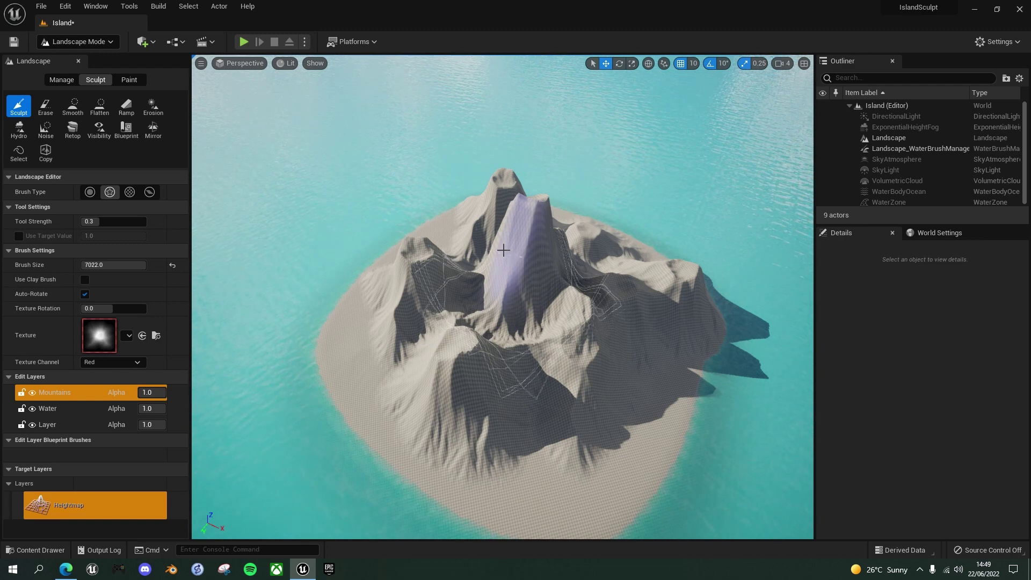
key(bracketleft)
key(bracketleft)
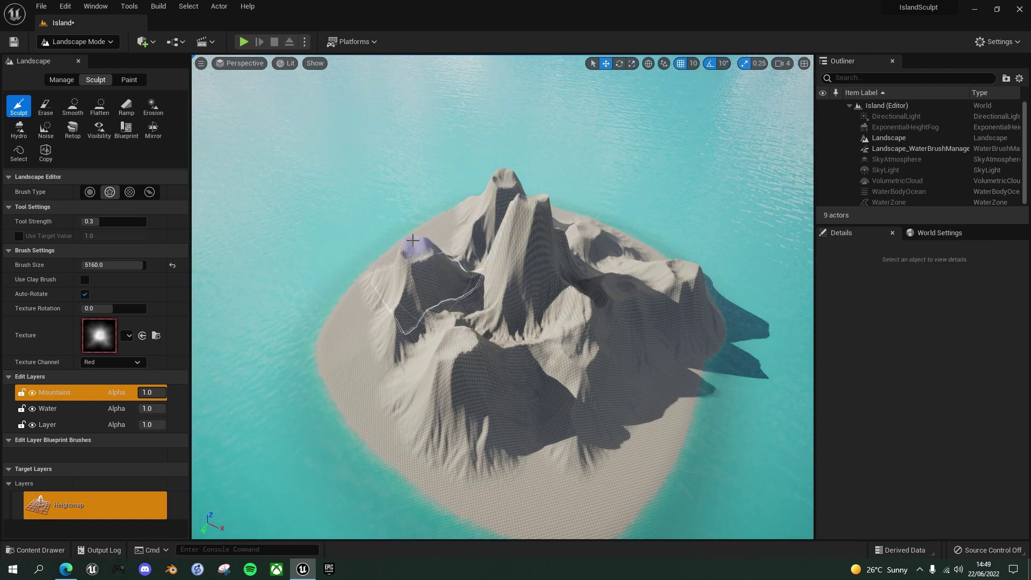
key(bracketleft)
key(bracketleft)
key(bracketleft)
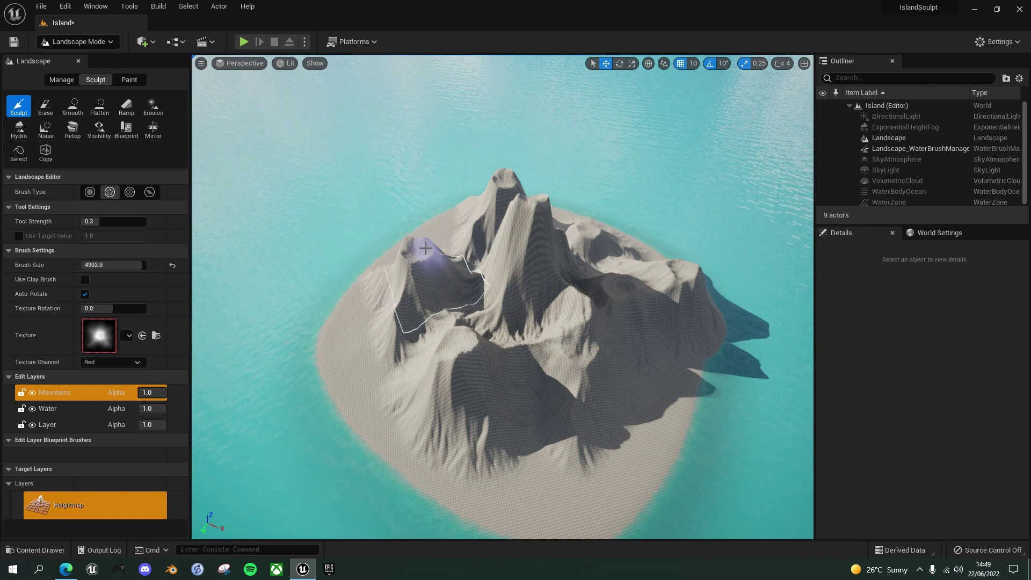
key(bracketleft)
key(bracketleft)
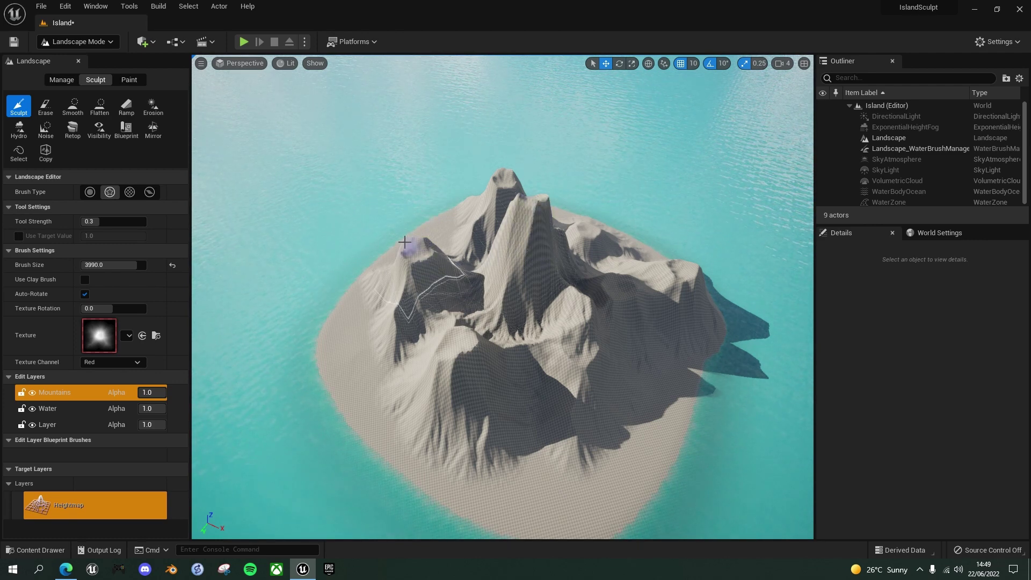
key(bracketleft)
key(bracketleft)
key(bracketleft)
key(bracketleft)
key(bracketleft)
key(bracketleft)
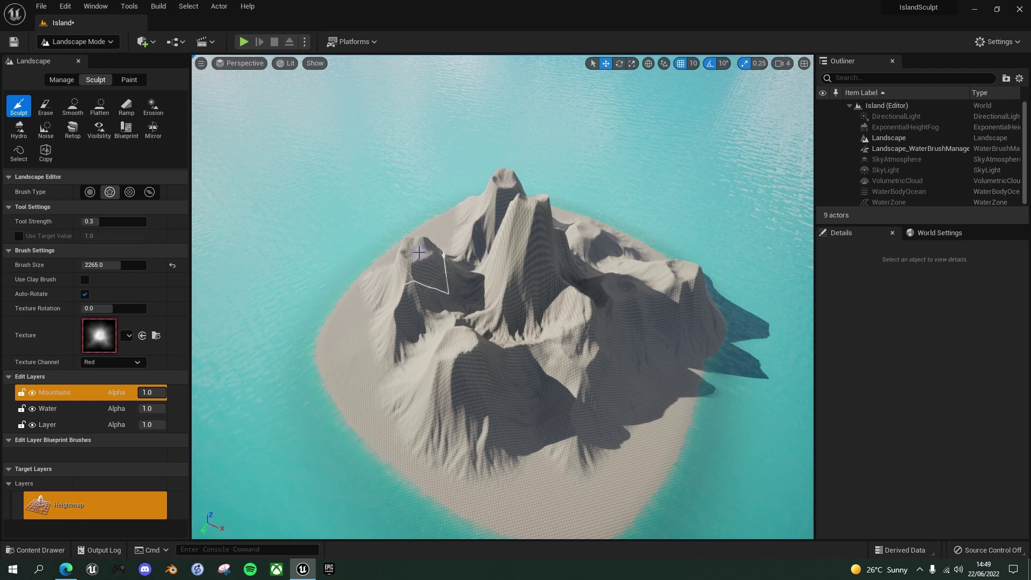
Step: Sculpt smaller details between the peaks and sink a hollow into the shadowed slope beside the central mountain
click(419, 253)
click(419, 253)
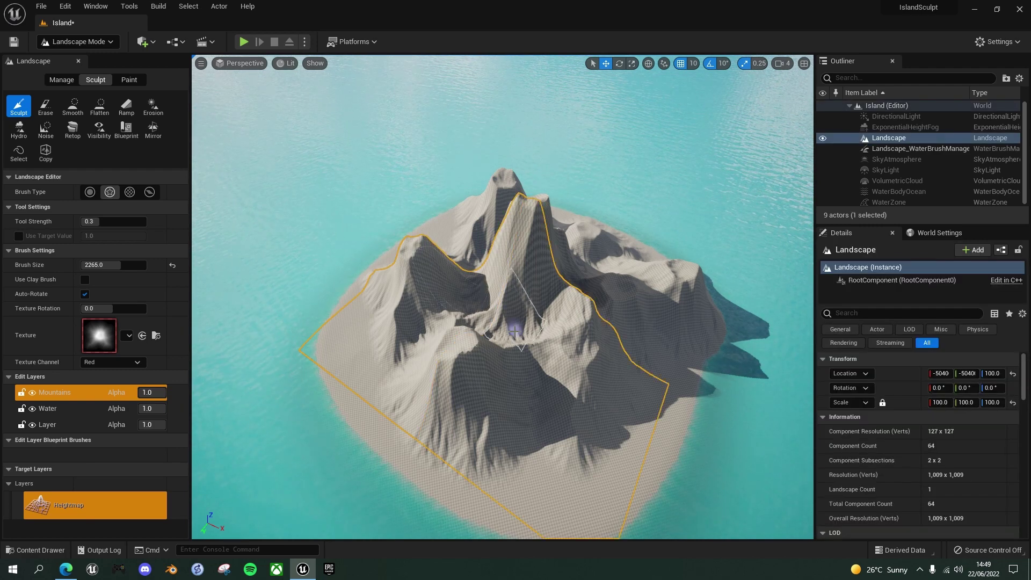
click(456, 346)
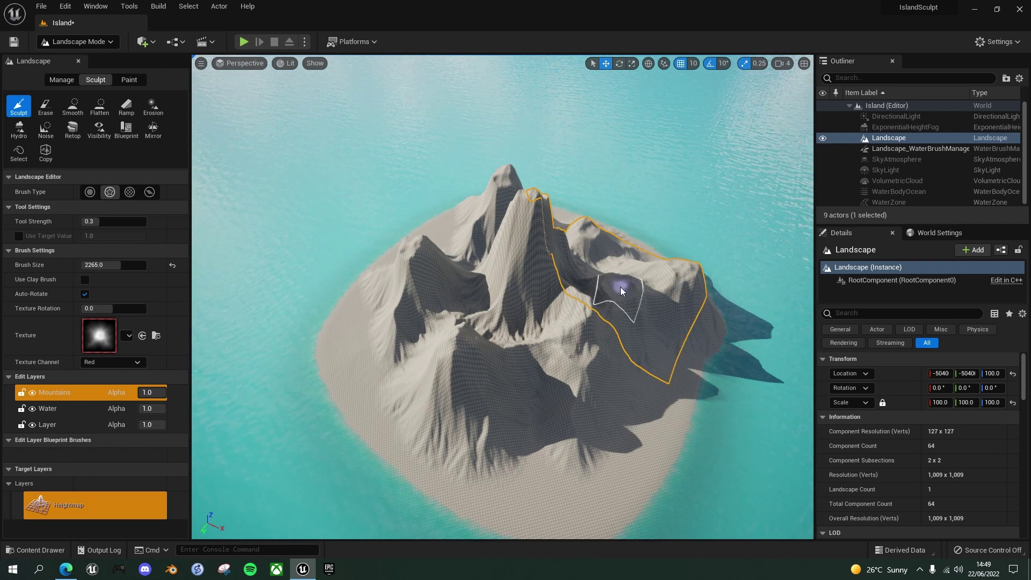
click(620, 287)
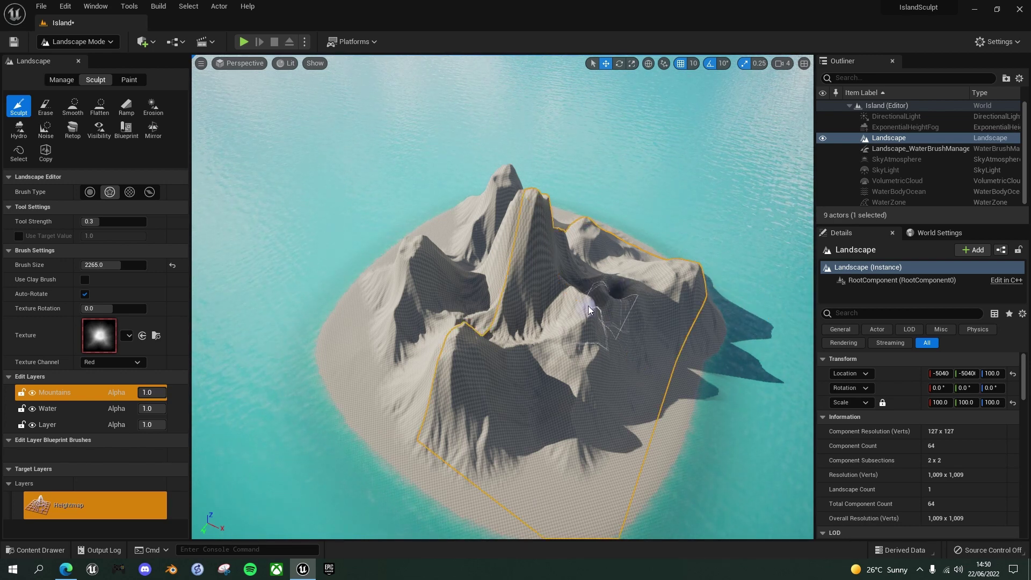
Step: Sculpt smaller mountains near the island's shoreline using a brush size of 3508
mouse_move(503, 296)
right_down()
mouse_move(531, 322)
mouse_move(467, 274)
mouse_move(596, 290)
mouse_move(607, 374)
right_up()
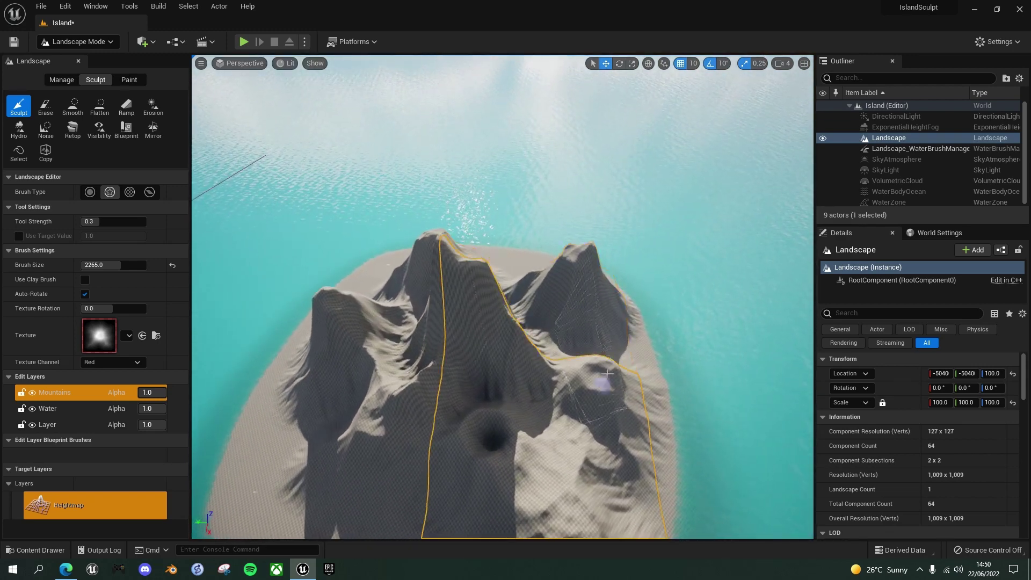
right_drag(584, 338, 579, 339)
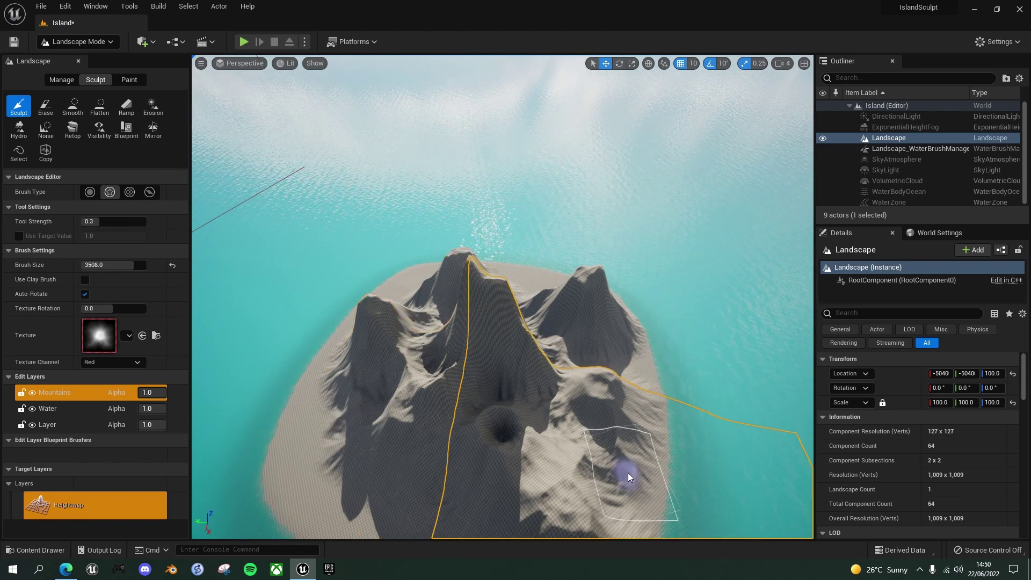
mouse_move(654, 436)
right_down()
mouse_move(678, 473)
mouse_move(698, 480)
mouse_move(678, 447)
mouse_move(675, 481)
right_up()
right_drag(594, 403, 603, 466)
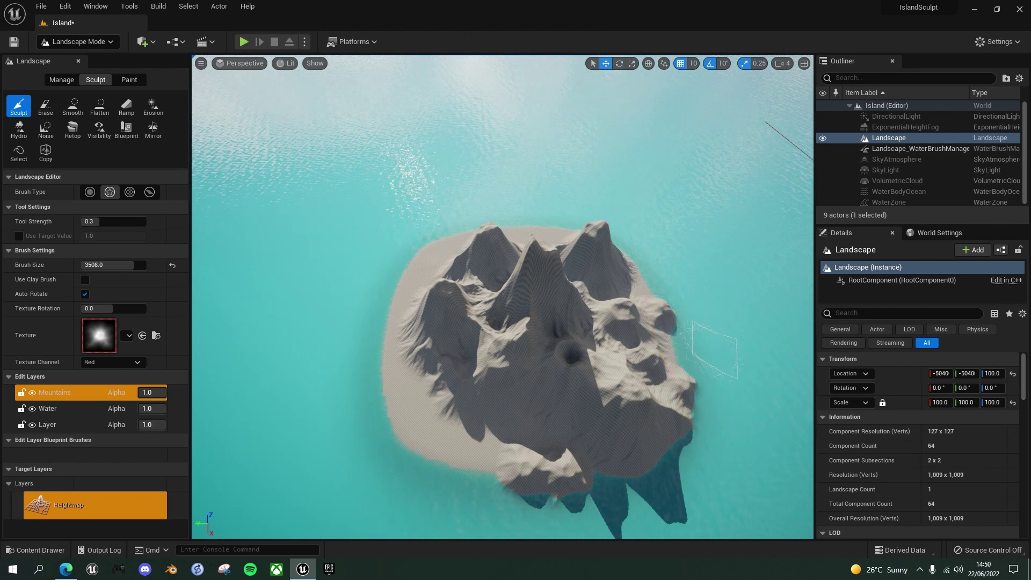
Step: Examine the mountains from several sides of the island and inspect the rough valley between the peaks up close
right_drag(503, 296, 569, 264)
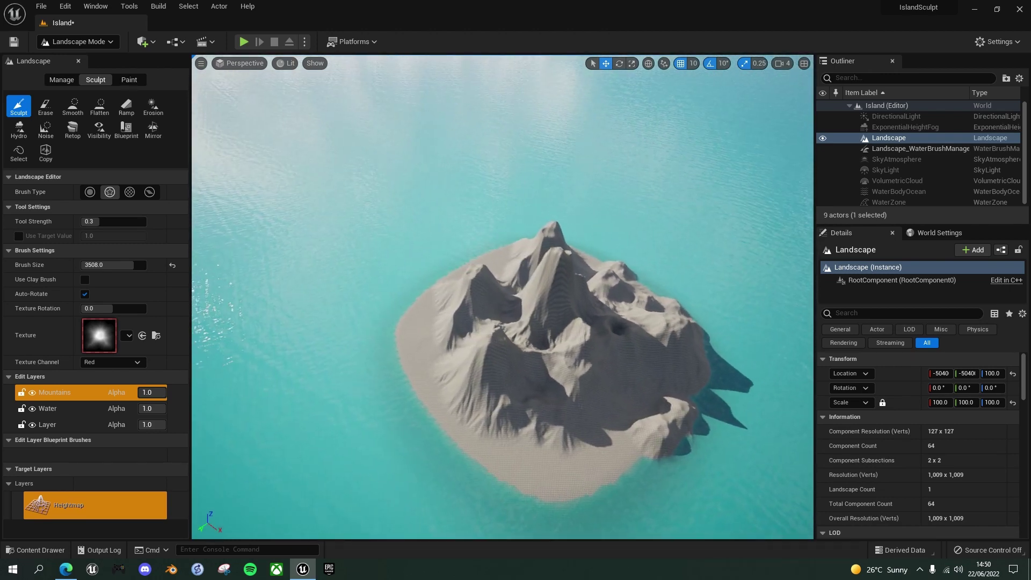
right_drag(484, 284, 491, 283)
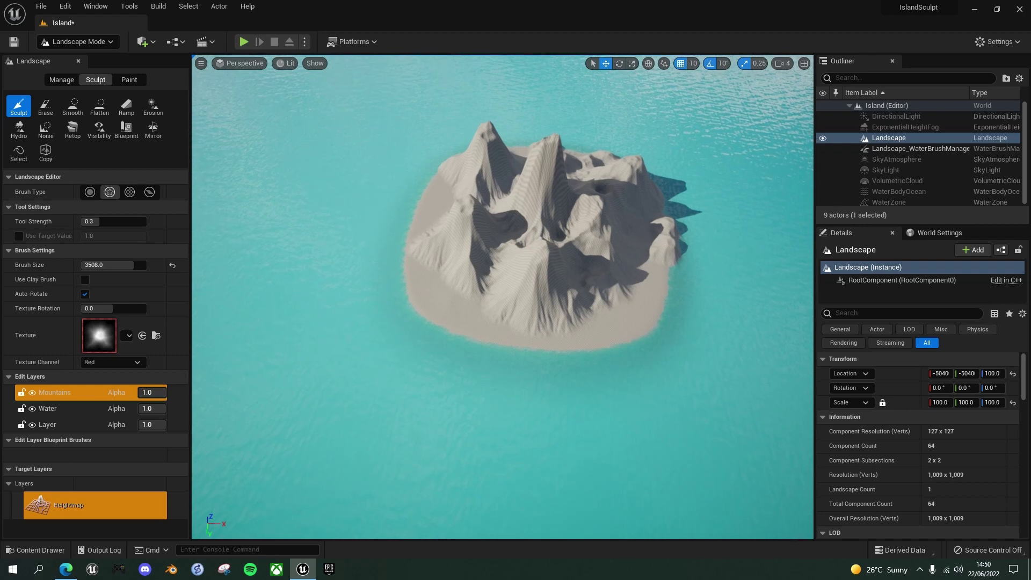
key(w)
right_drag(503, 296, 454, 307)
key(d)
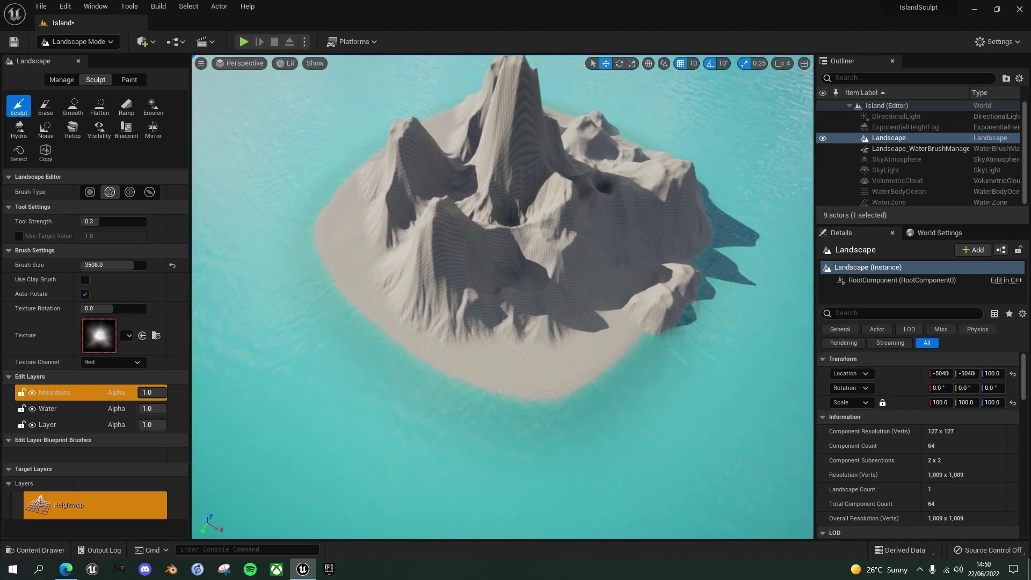
key(d)
right_drag(503, 297, 376, 290)
key(s)
key(w)
key(s)
key(w)
mouse_move(501, 247)
right_down()
mouse_move(489, 242)
mouse_move(545, 288)
right_up()
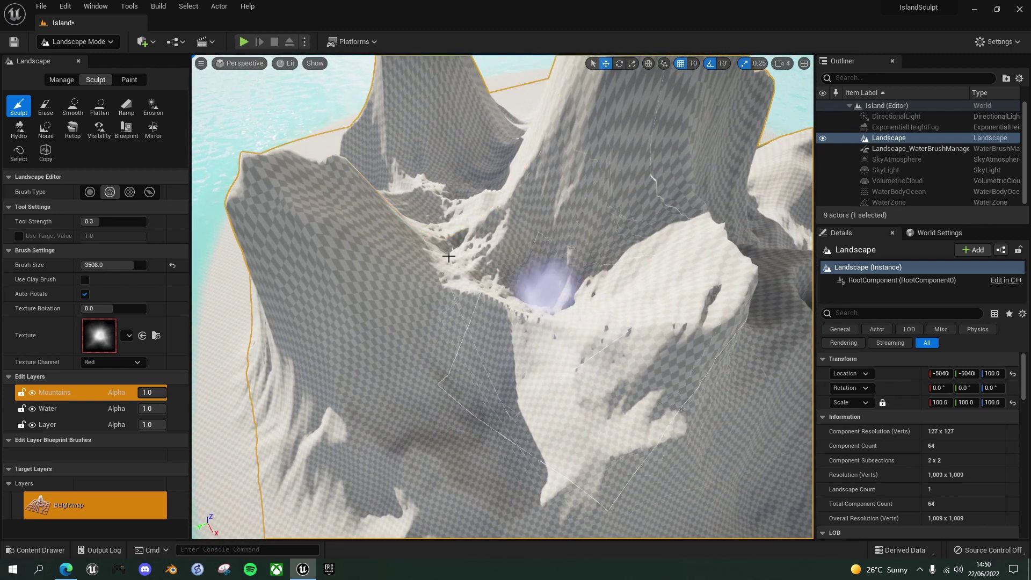
Step: Smooth the jagged valley between the peaks with the Smooth tool at a brush size of about 1241
click(72, 106)
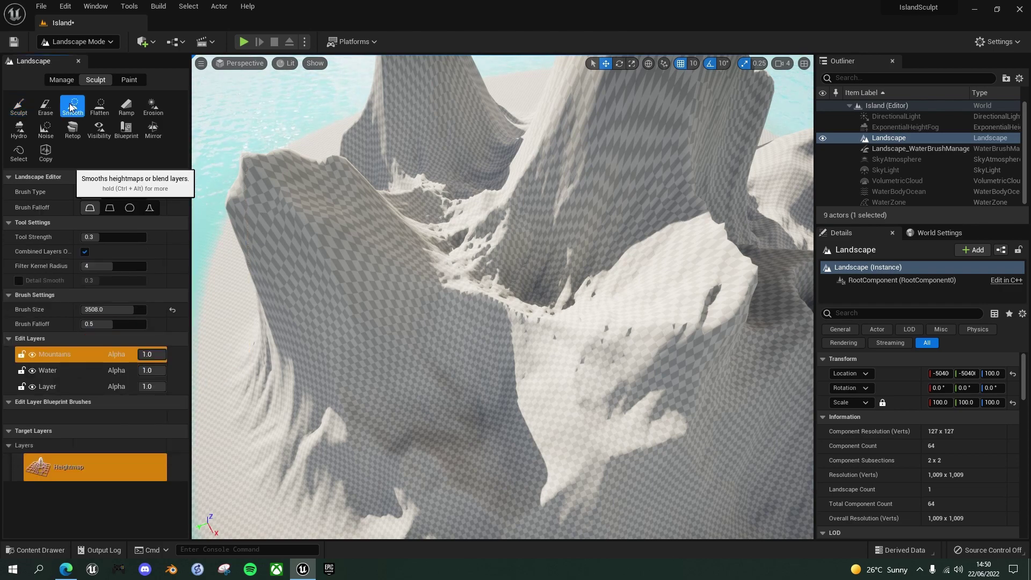
drag(564, 311, 548, 322)
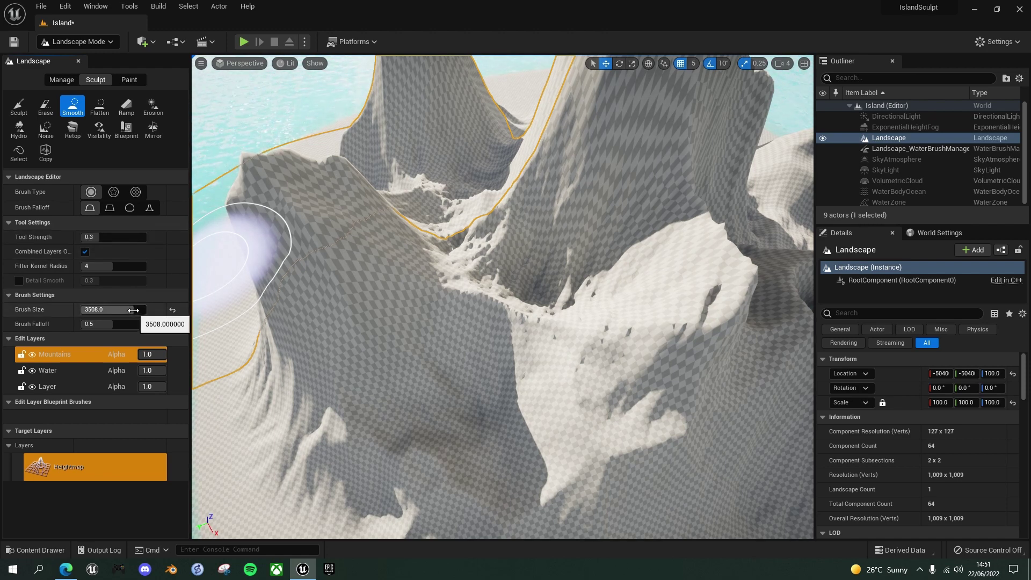
drag(134, 310, 94, 309)
mouse_move(605, 325)
mouse_down()
mouse_move(484, 322)
mouse_move(405, 299)
mouse_move(467, 295)
mouse_move(465, 251)
mouse_move(561, 288)
mouse_move(548, 301)
mouse_move(512, 296)
mouse_move(425, 203)
mouse_move(464, 179)
mouse_move(472, 299)
mouse_move(700, 299)
mouse_move(629, 330)
mouse_move(714, 295)
mouse_move(666, 296)
mouse_up()
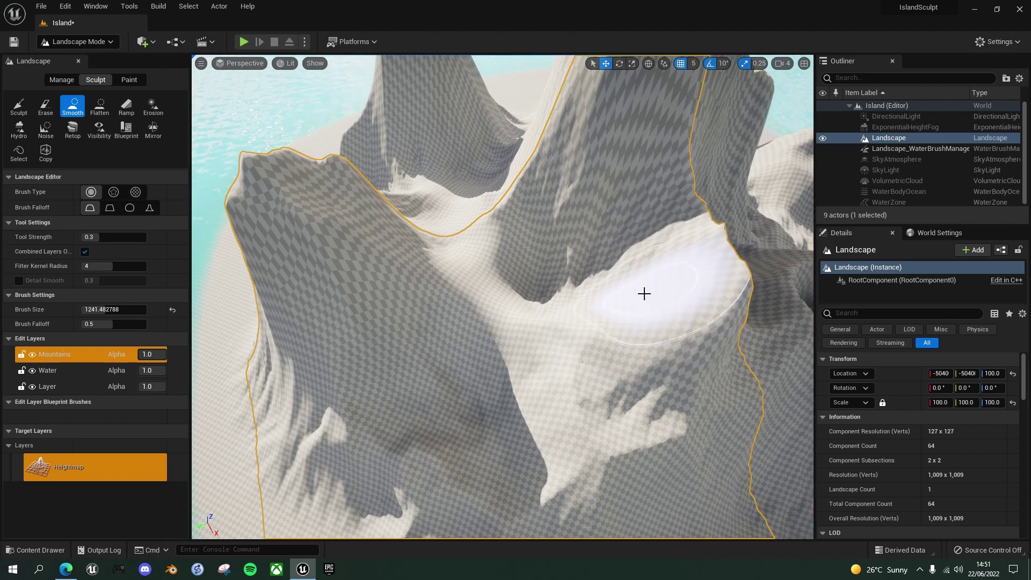
Step: Smooth the rough foot of the central mountain beside the valley
right_drag(644, 294, 390, 211)
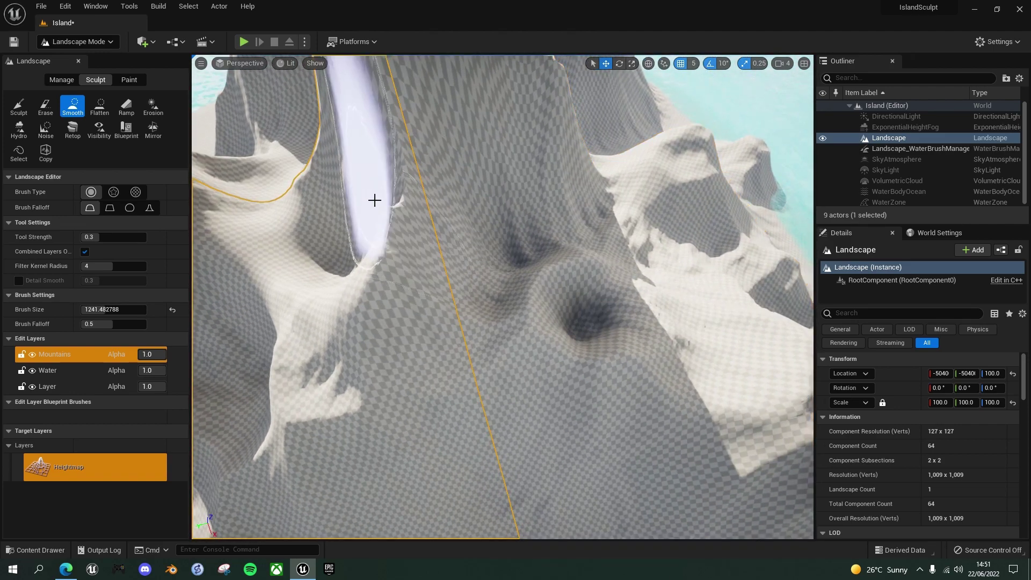
drag(374, 200, 393, 215)
mouse_move(590, 277)
right_down()
mouse_move(805, 277)
mouse_move(536, 242)
right_up()
key(s)
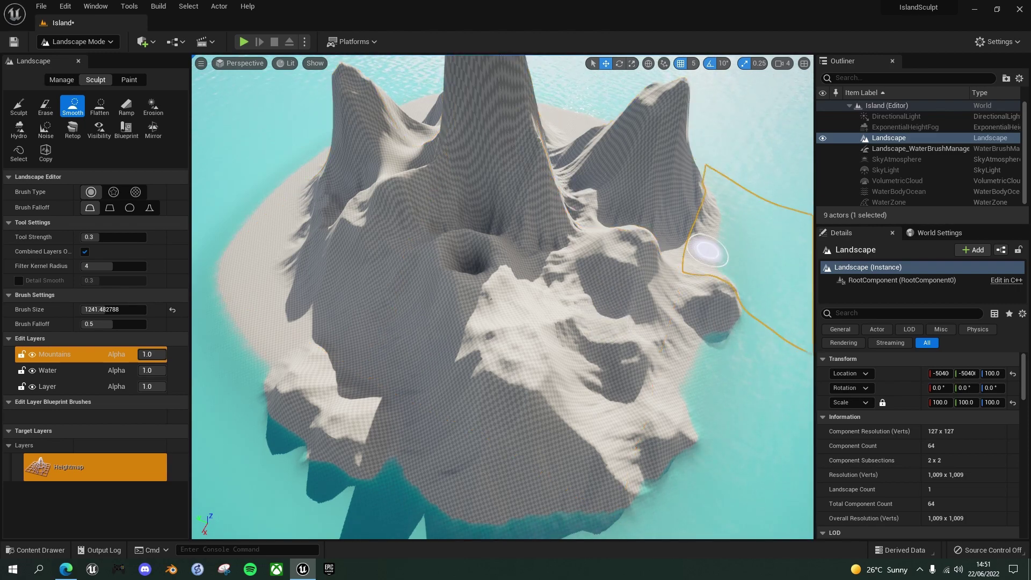
Step: Smooth the jagged ground where the central mountain's ridged slope meets the lower hills on the other side
key(d)
mouse_move(708, 250)
right_down()
mouse_move(473, 242)
mouse_move(382, 255)
mouse_move(328, 242)
mouse_move(483, 255)
mouse_move(558, 282)
right_up()
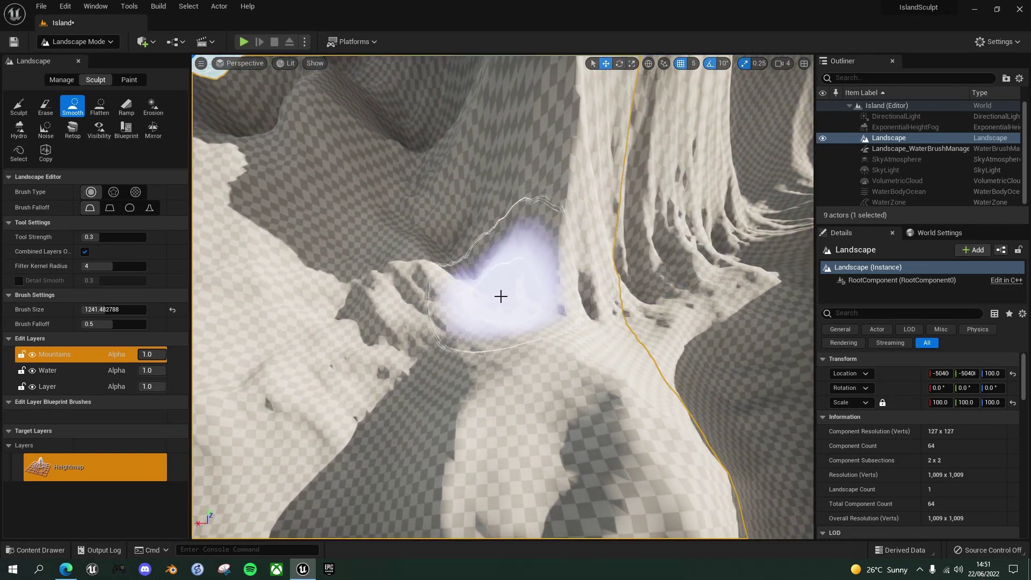
drag(500, 296, 645, 309)
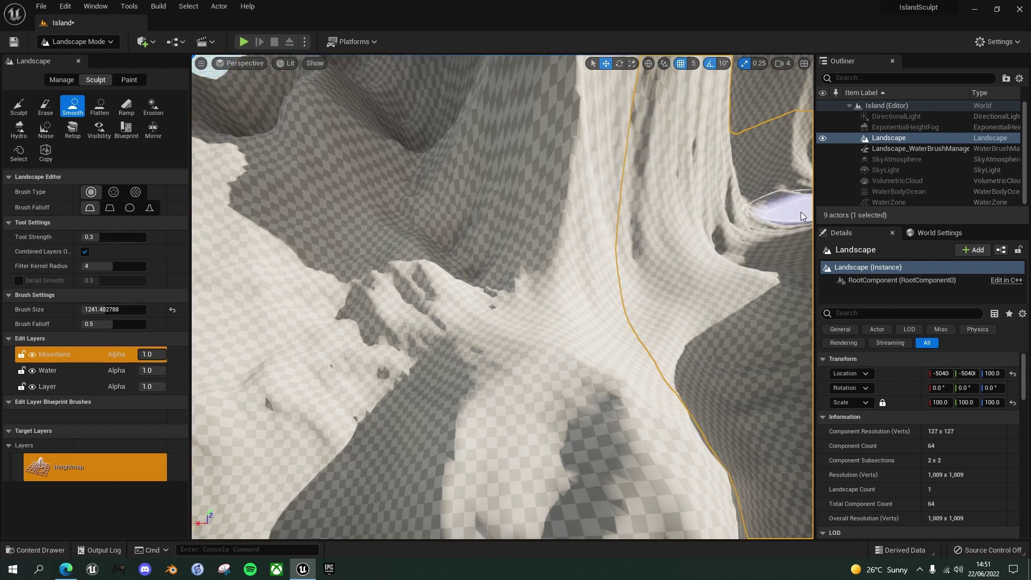
mouse_move(802, 216)
mouse_down()
mouse_move(349, 338)
mouse_move(575, 306)
mouse_move(511, 308)
mouse_move(284, 380)
mouse_move(449, 322)
mouse_up()
mouse_move(449, 323)
right_down()
mouse_move(403, 333)
mouse_move(408, 376)
mouse_move(429, 371)
mouse_move(441, 392)
mouse_move(488, 371)
mouse_move(472, 375)
mouse_move(468, 418)
mouse_move(457, 360)
mouse_move(344, 357)
mouse_move(333, 408)
mouse_move(376, 355)
mouse_move(419, 370)
mouse_move(397, 355)
mouse_move(339, 381)
mouse_move(370, 366)
mouse_move(355, 360)
right_up()
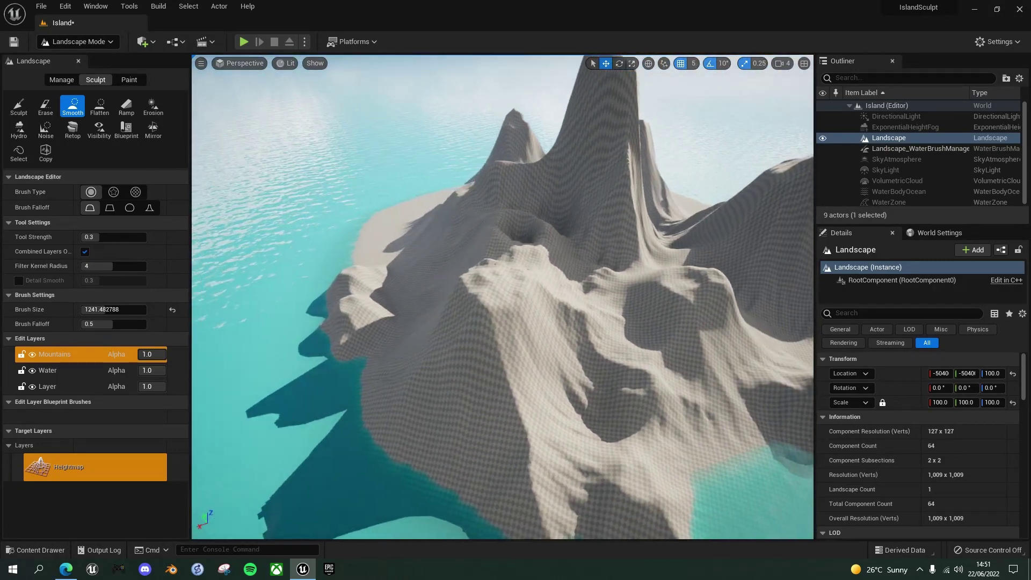
Step: Make Water the active landscape edit layer
mouse_move(459, 349)
right_down()
mouse_move(470, 353)
mouse_move(470, 387)
mouse_move(499, 341)
mouse_move(481, 372)
mouse_move(543, 358)
right_up()
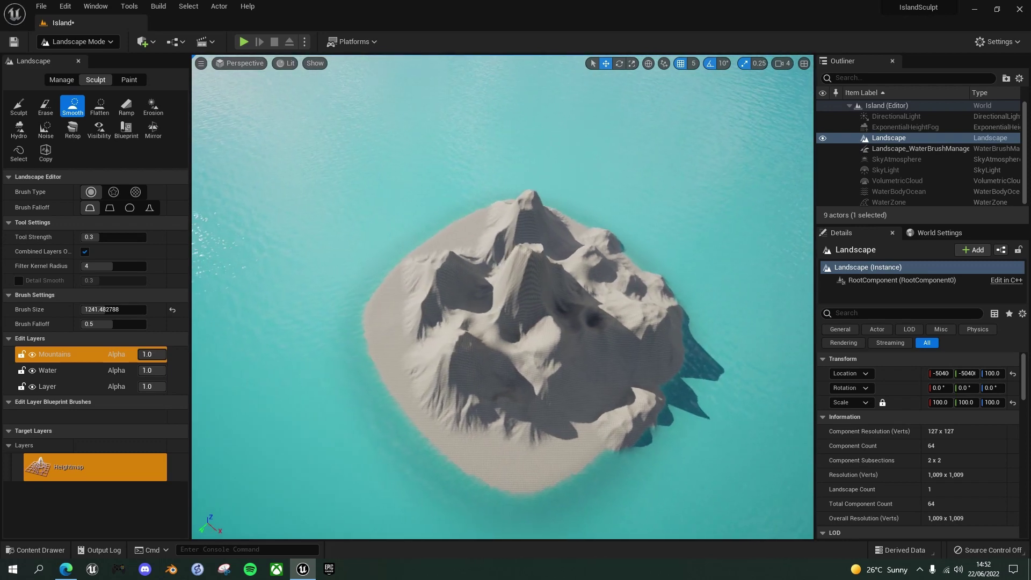
right_drag(485, 377, 491, 383)
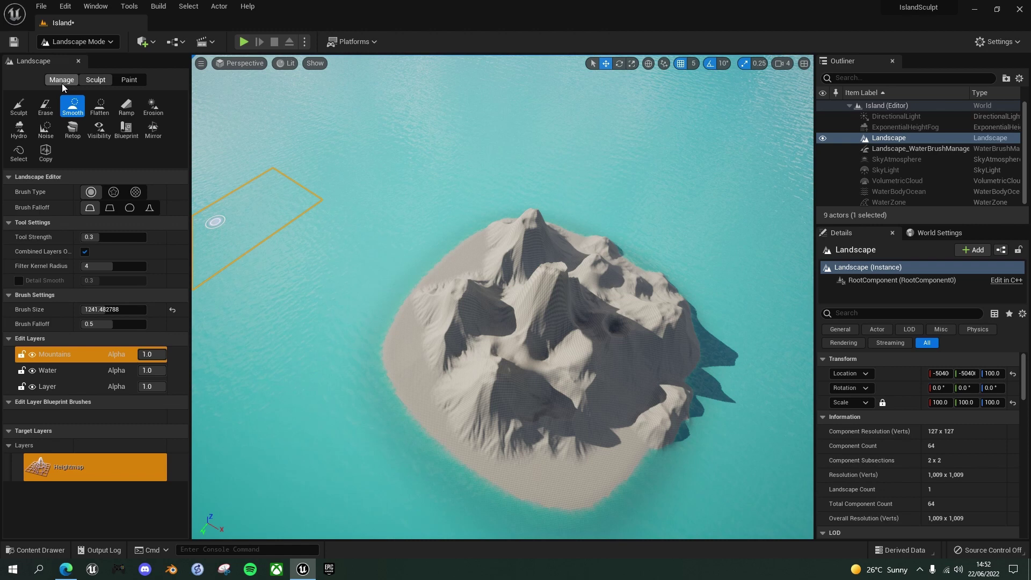
click(68, 371)
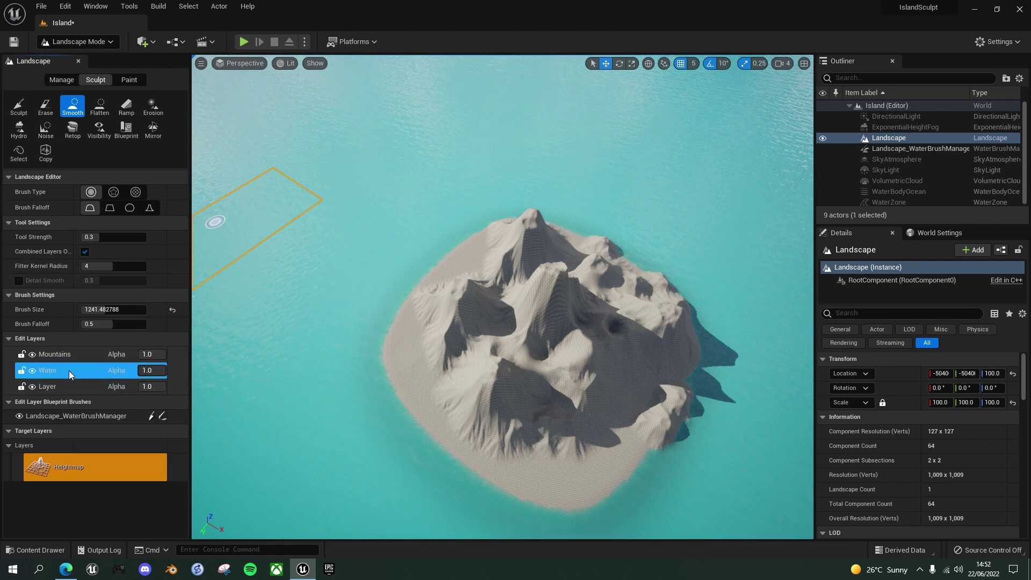
Step: Switch from Landscape mode to Selection mode and save the level
click(113, 42)
click(106, 57)
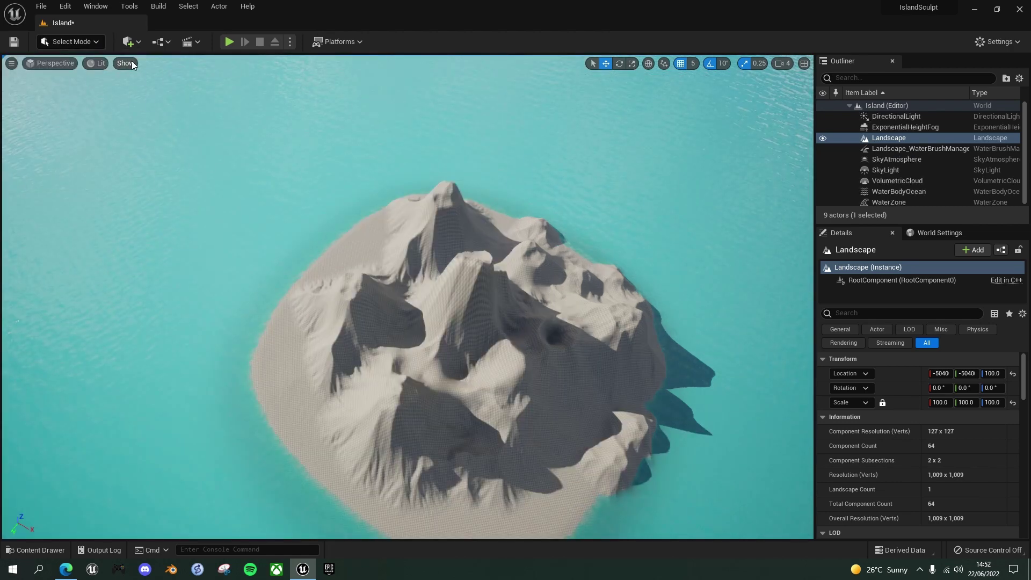
click(13, 43)
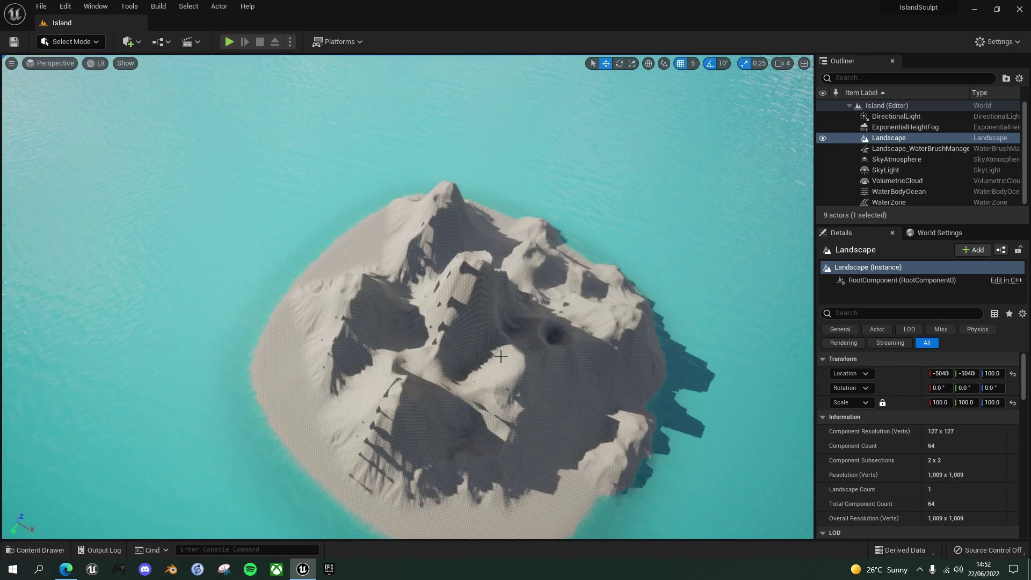
Step: Select WaterBodyOcean and move its shoreline spline point 1 inward to about X 4670, Y 7300
right_drag(518, 323, 547, 337)
key(w)
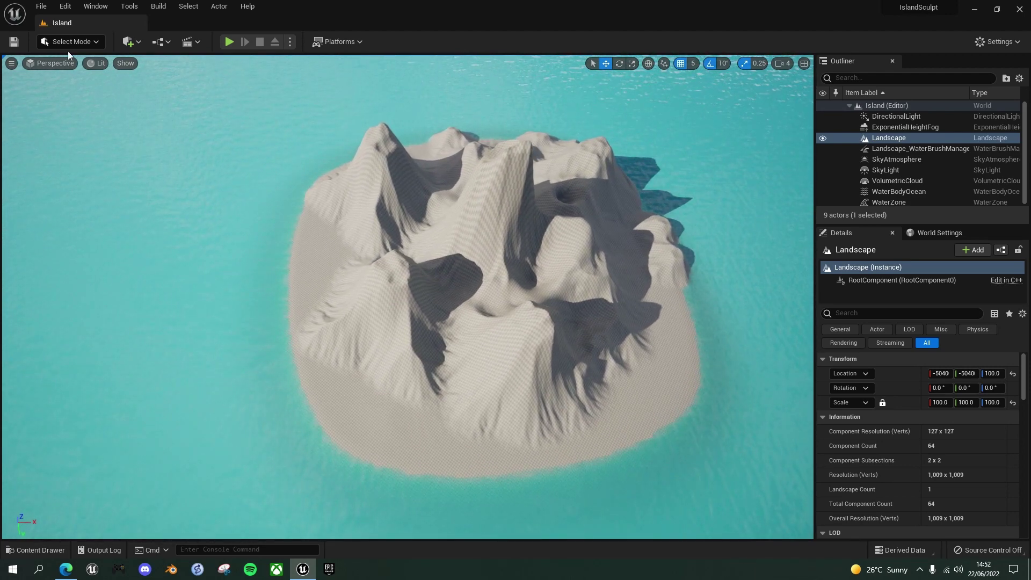
click(898, 192)
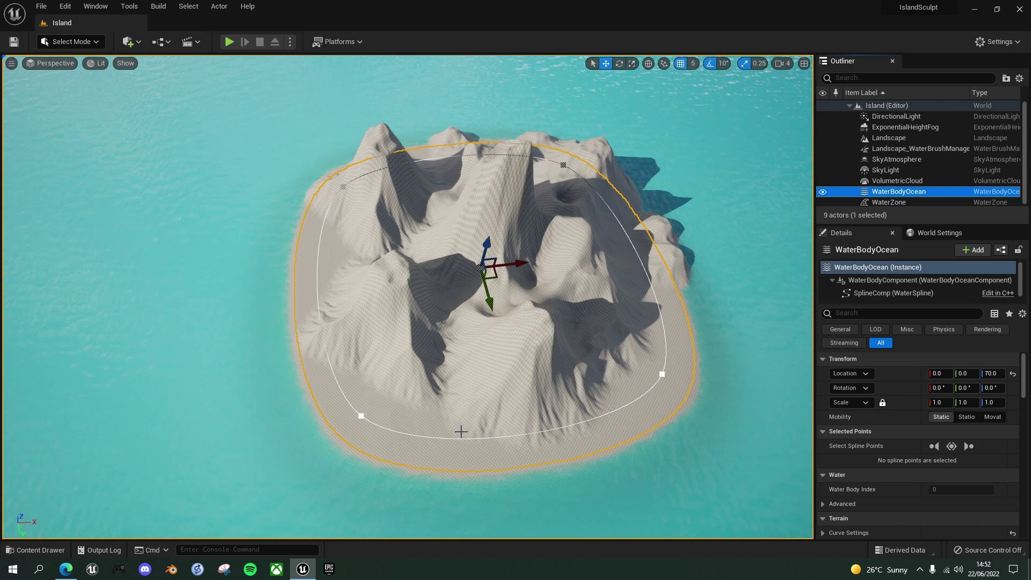
right_drag(407, 297, 432, 427)
key(w)
key(s)
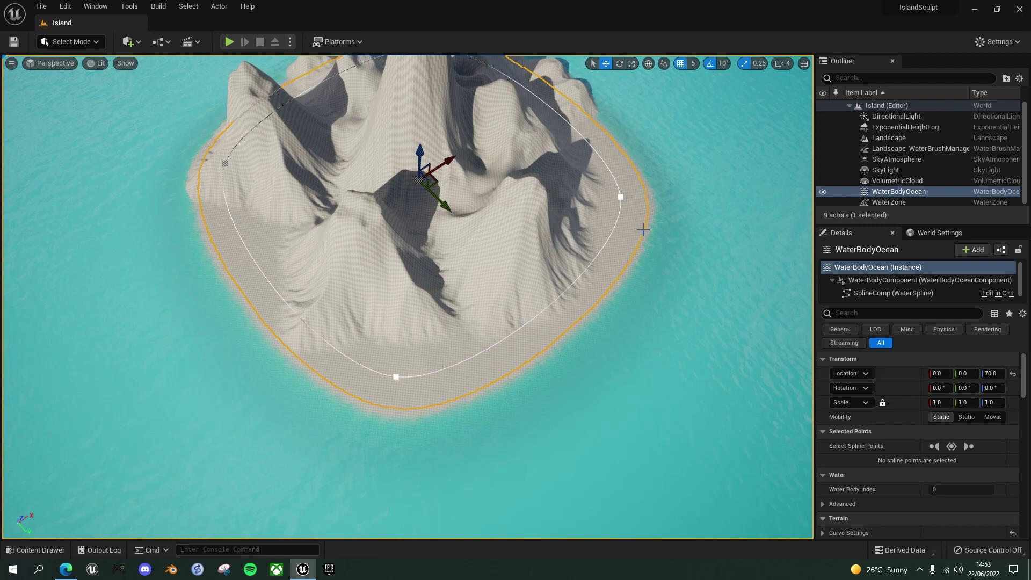
click(619, 196)
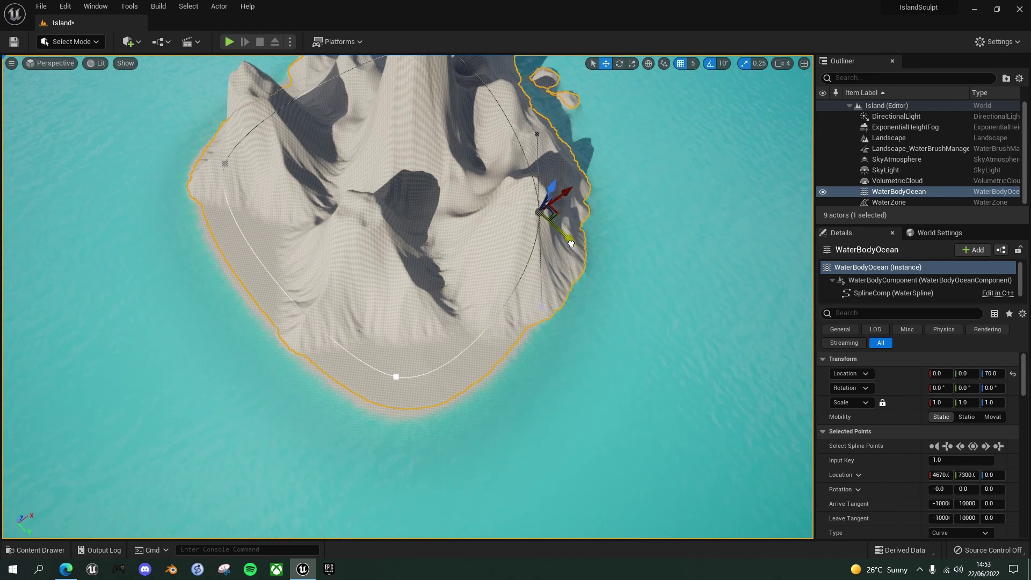
Step: Move the ocean's spline point 3 to about X -6555 to reshape the shoreline on the opposite side of the island
right_drag(611, 249, 698, 137)
key(w)
key(a)
key(a)
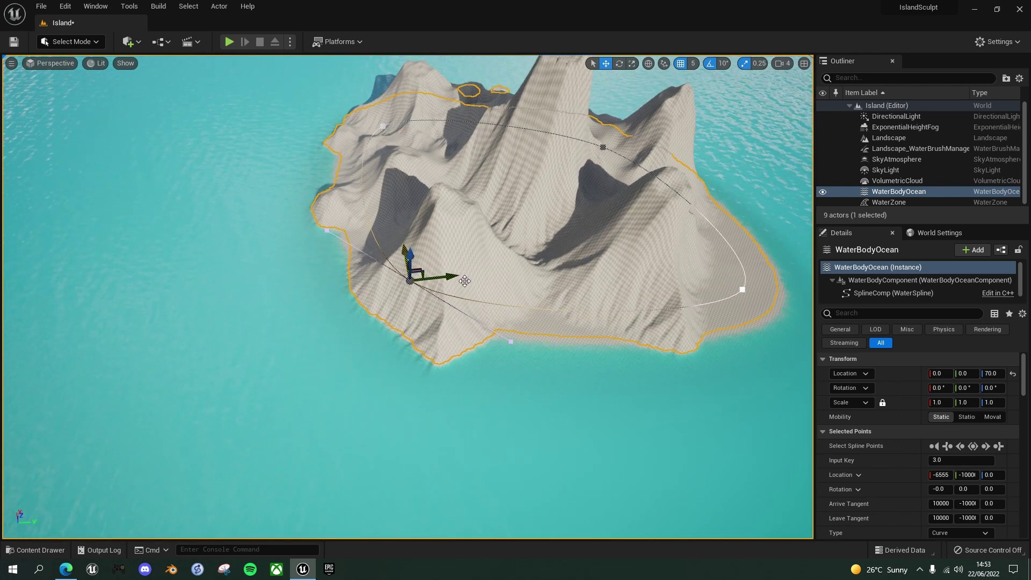
Step: Examine the reshaped coastline from above and up close along the beach
right_drag(543, 303, 584, 207)
alt+drag(433, 322, 374, 344)
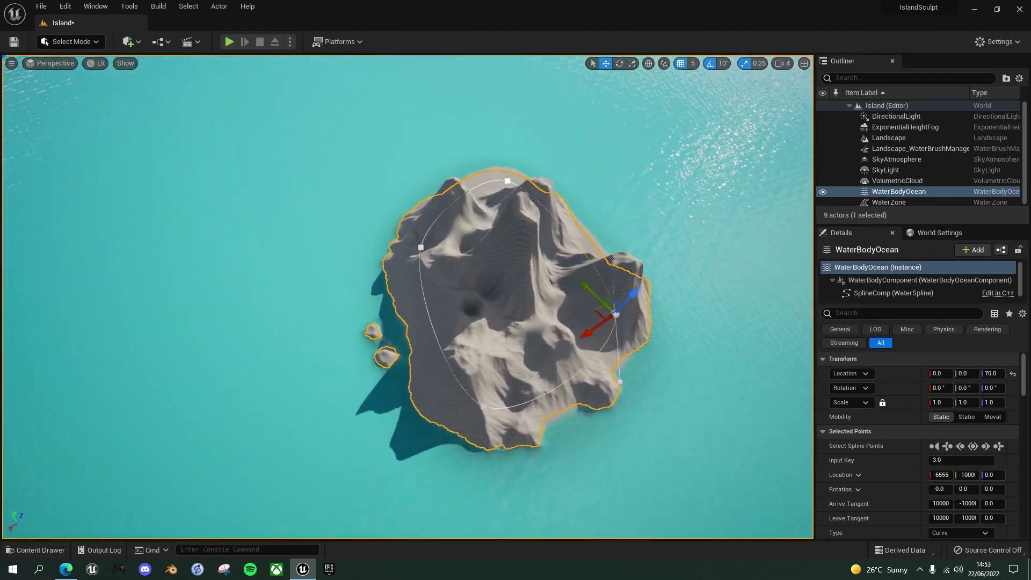
right_drag(374, 343, 373, 287)
key(w)
key(s)
key(a)
key(w)
key(s)
key(w)
key(s)
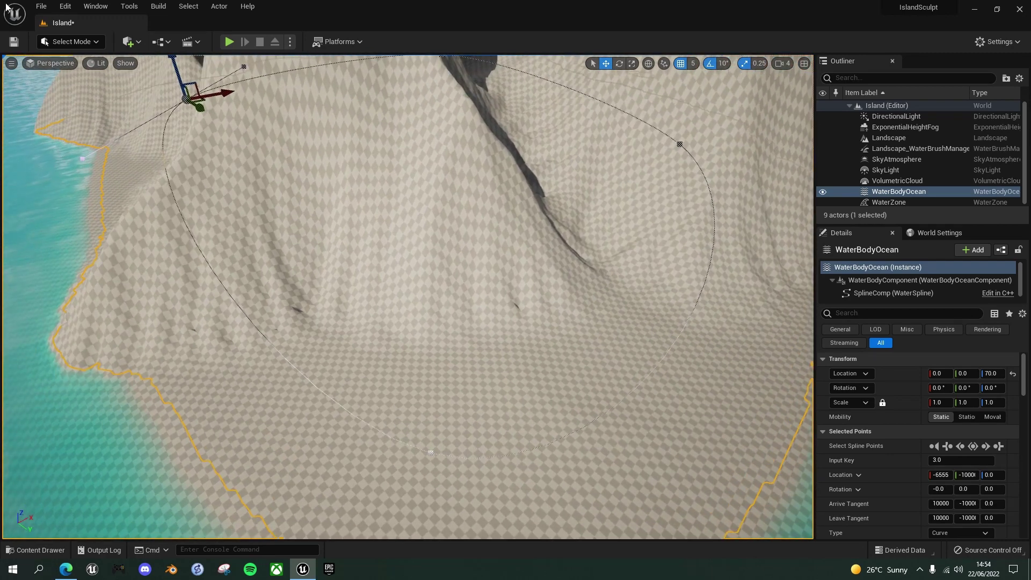
Step: Switch to Landscape mode and make the Mountains edit layer active for sculpting
click(94, 43)
click(80, 70)
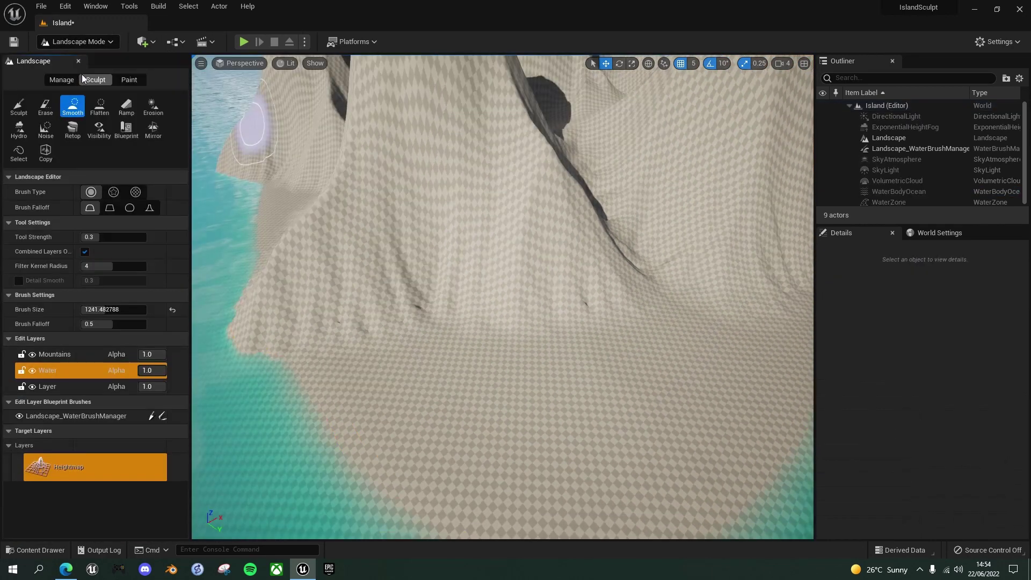
click(75, 353)
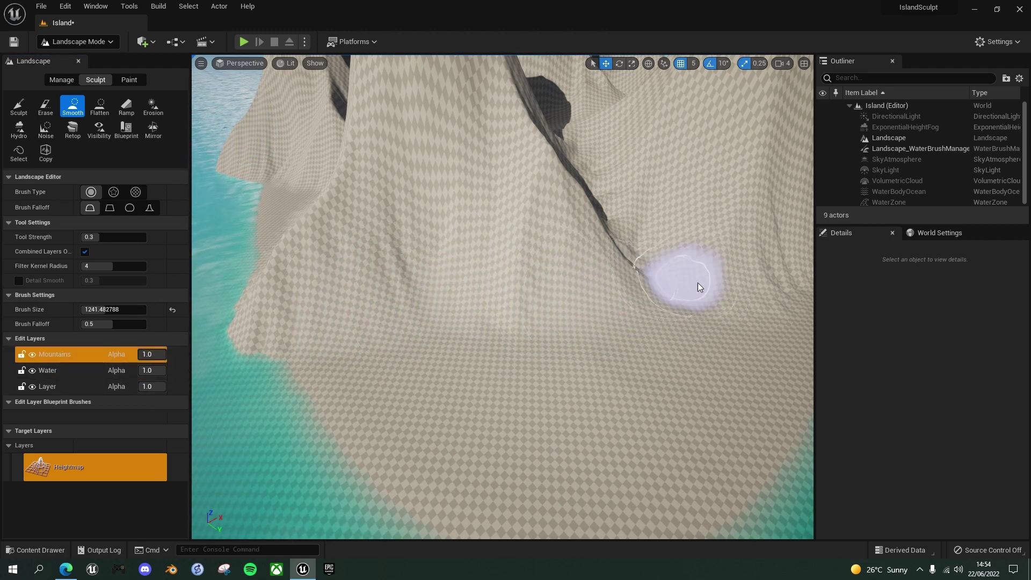
mouse_move(629, 308)
right_down()
mouse_move(693, 285)
mouse_move(763, 277)
mouse_move(743, 261)
mouse_move(687, 274)
mouse_move(631, 316)
right_up()
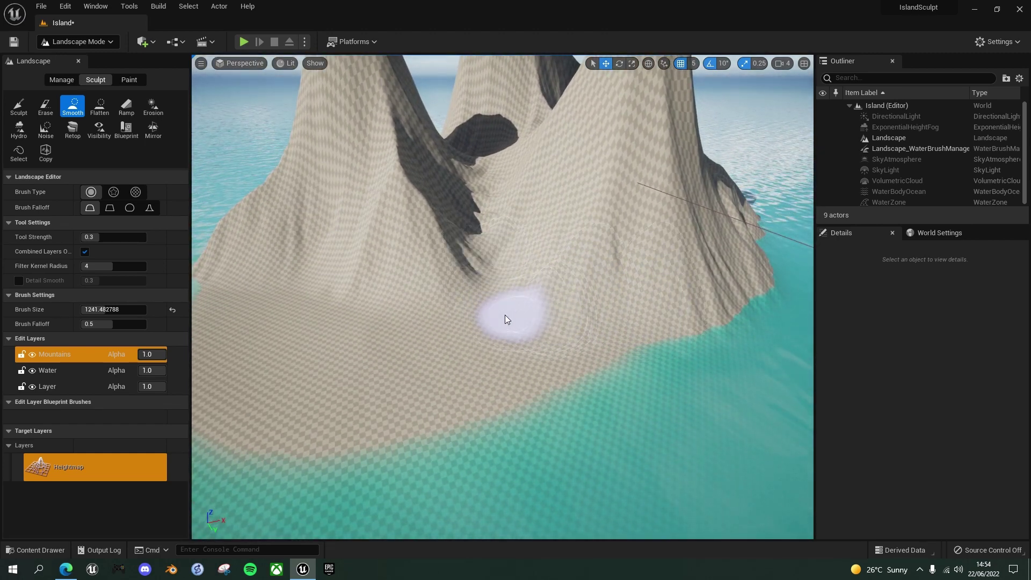
mouse_move(514, 315)
right_down()
mouse_move(518, 209)
mouse_move(491, 225)
mouse_move(535, 354)
mouse_move(617, 393)
mouse_move(518, 295)
right_up()
Step: Return to Selection mode and save the Island level
click(95, 44)
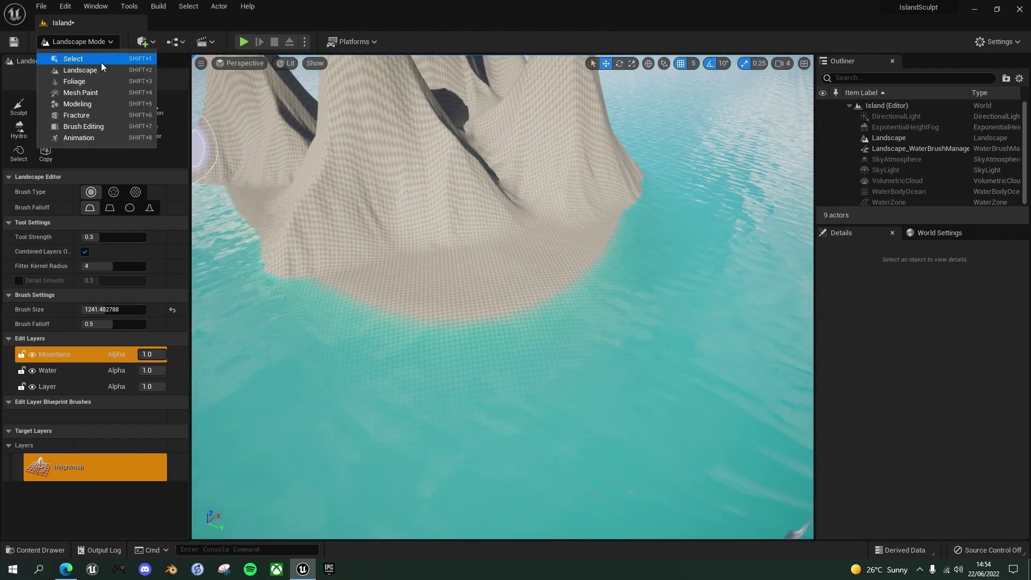
click(101, 61)
click(14, 42)
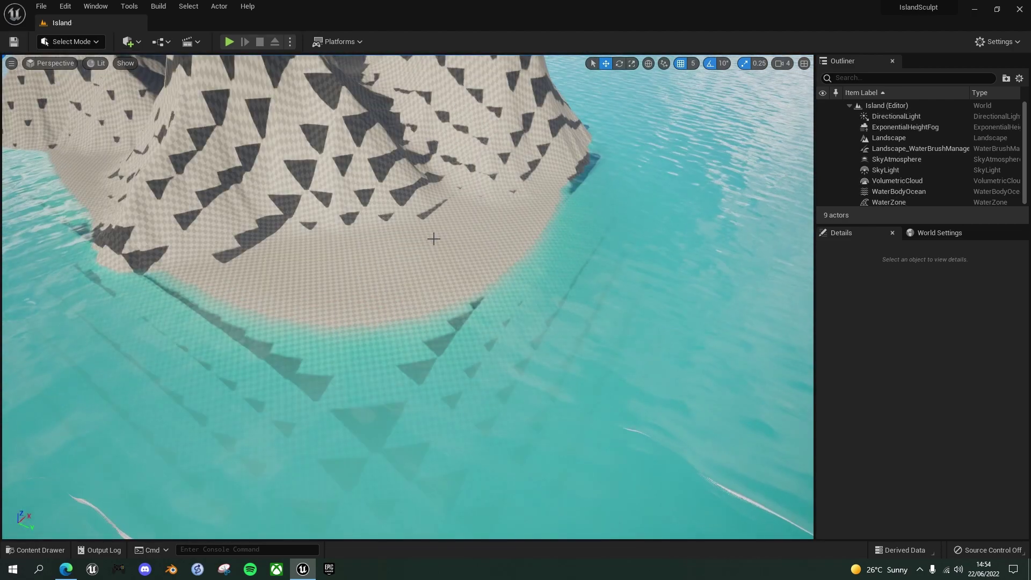
Step: Play-test the level from the beach, running the third-person character out of the shallow water and around the sand below the mountains
mouse_move(434, 242)
right_down()
mouse_move(467, 204)
mouse_move(333, 215)
mouse_move(279, 204)
mouse_move(468, 207)
mouse_move(333, 220)
mouse_move(258, 209)
mouse_move(250, 247)
mouse_move(247, 231)
right_up()
key(w)
right_drag(394, 223, 399, 235)
key(alt+p)
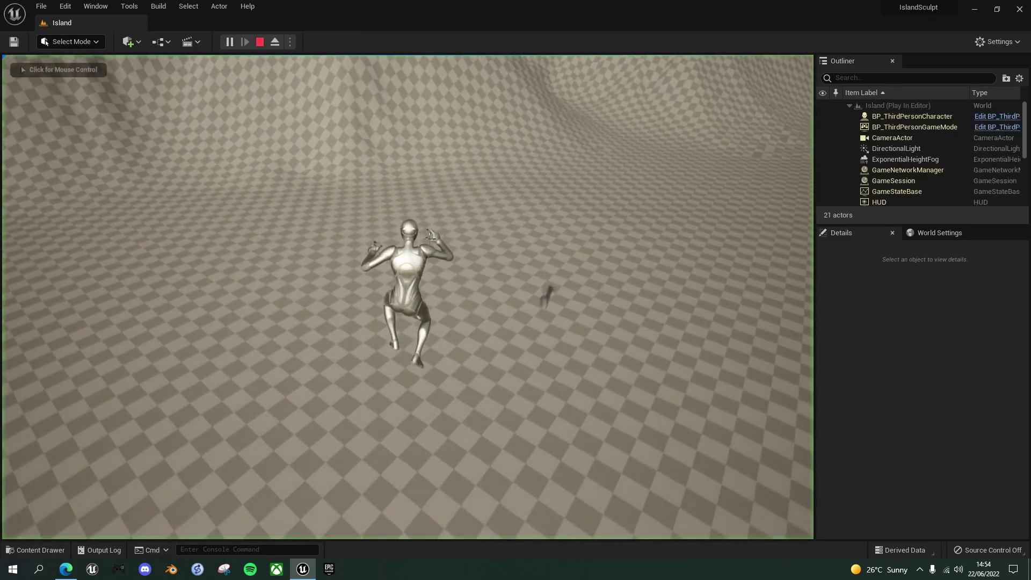
key(w)
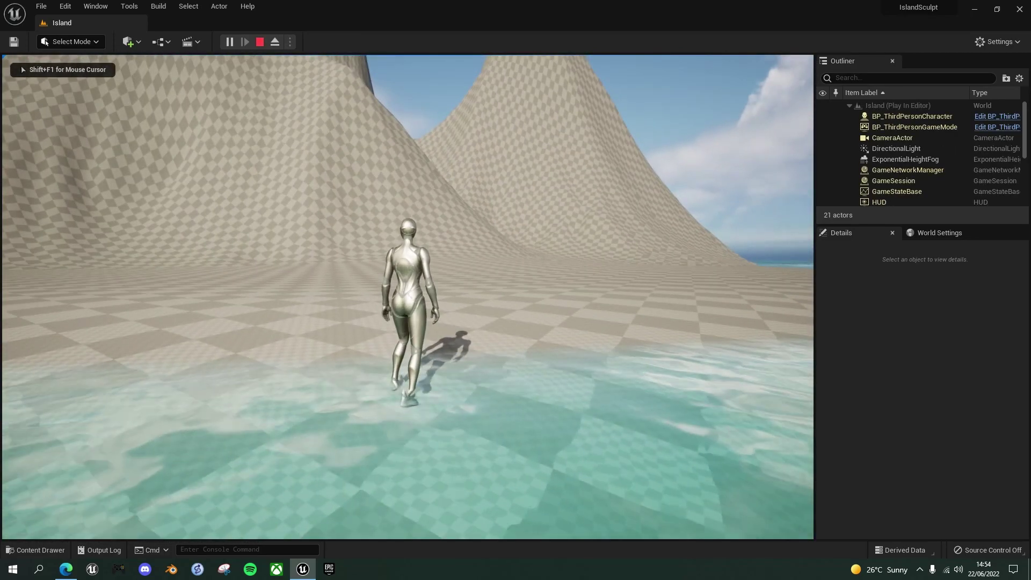
key(w)
key(d)
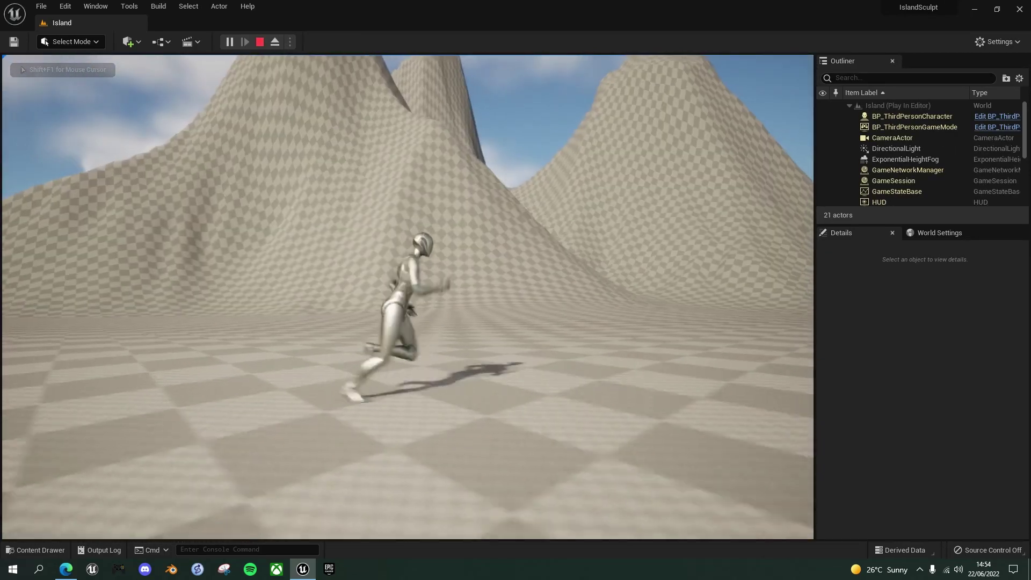
key(w)
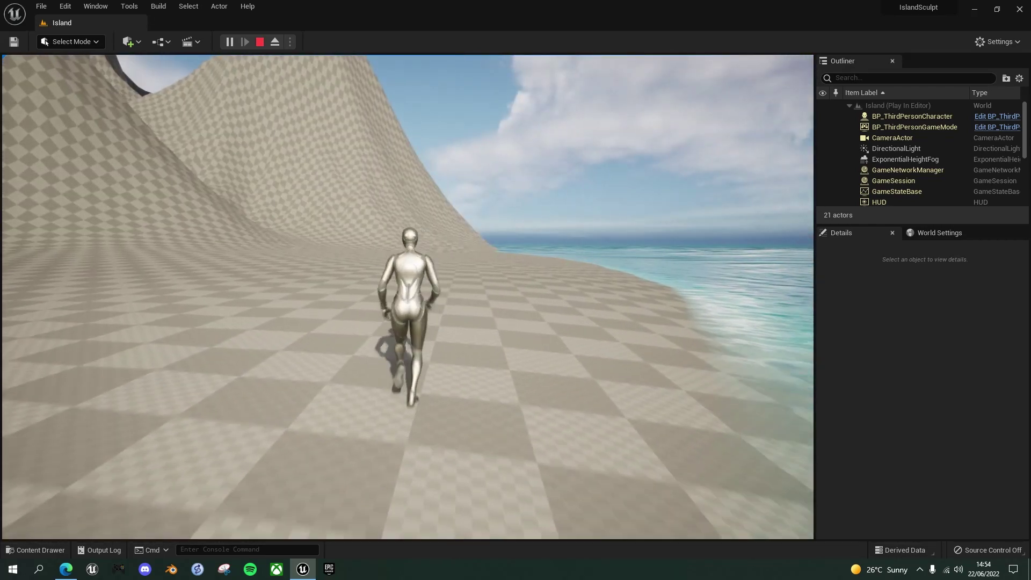
key(d)
key(s)
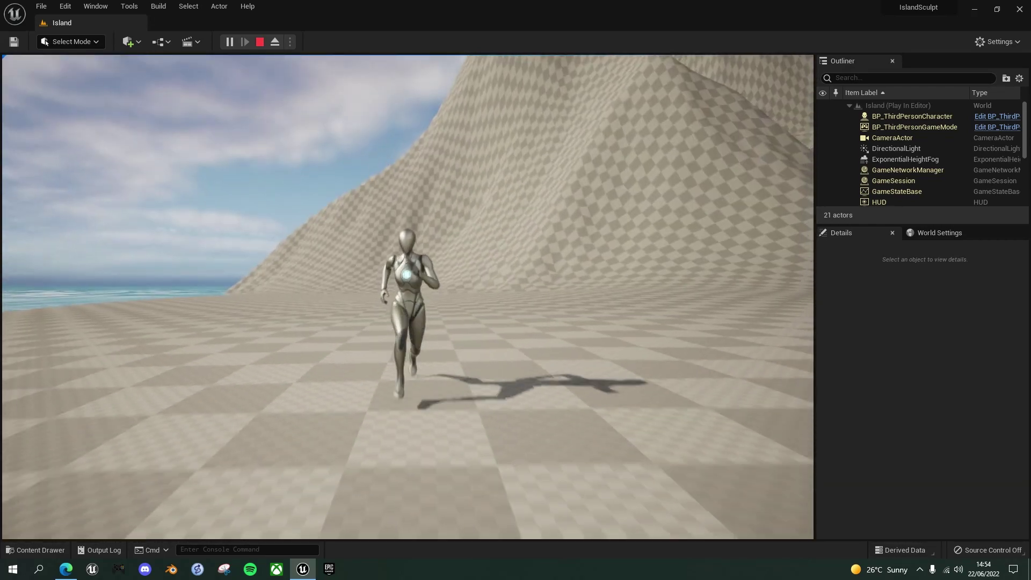
key(d)
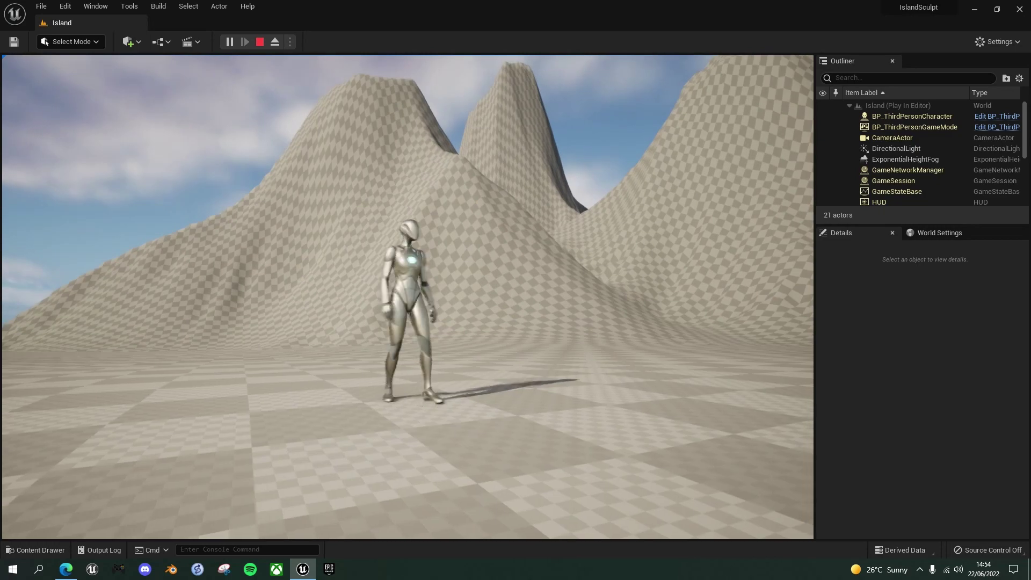
key(w)
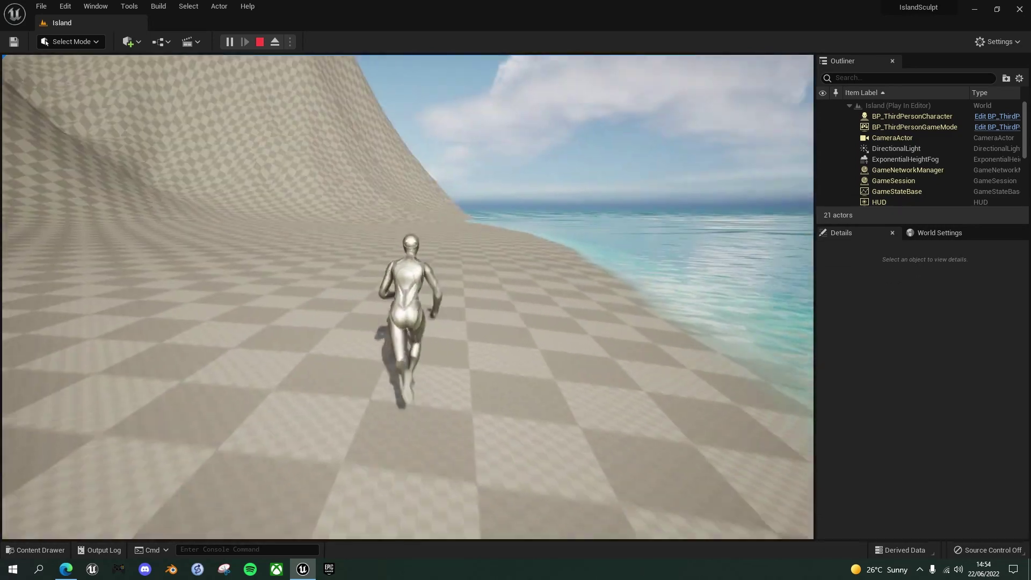
key(d)
key(w)
key(d)
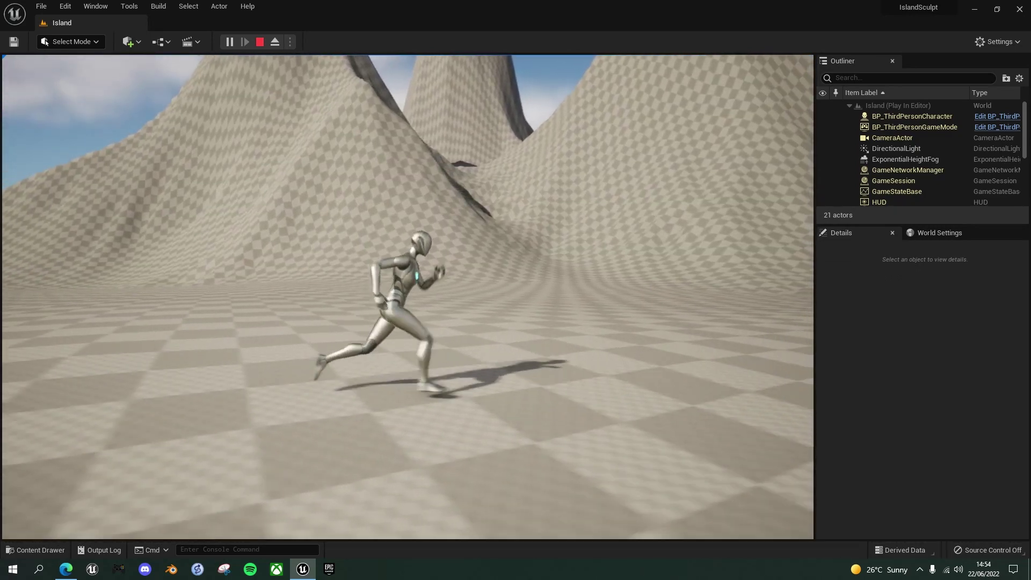
key(w)
key(d)
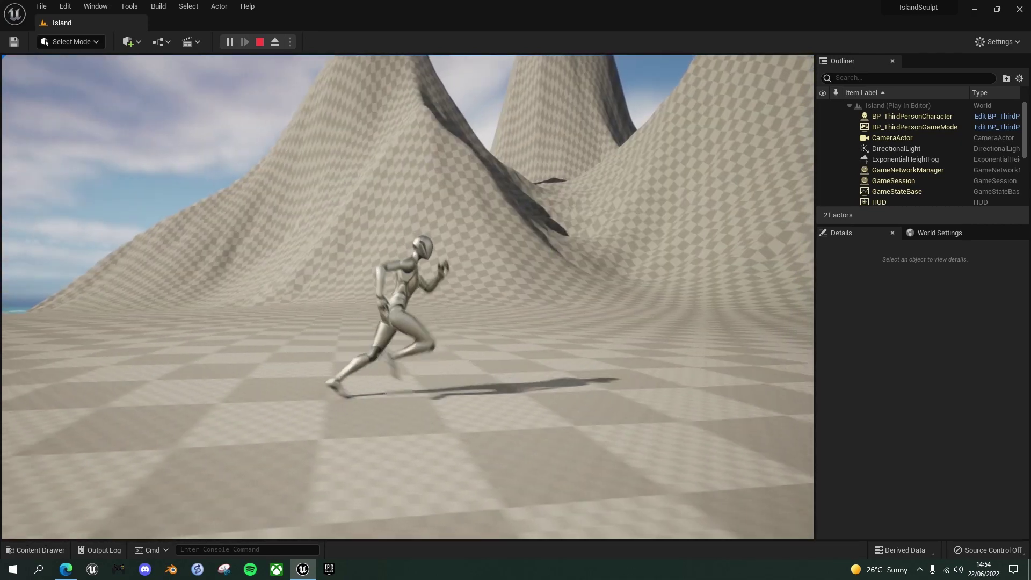
key(a)
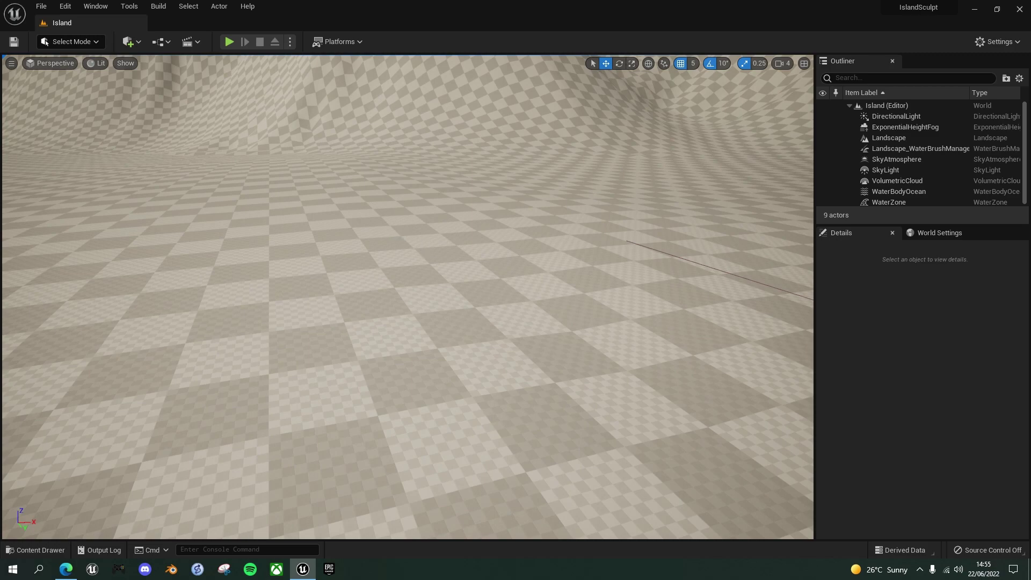
Step: Examine the whole island, its mountains and its coastline from above in the editor viewport
key(s)
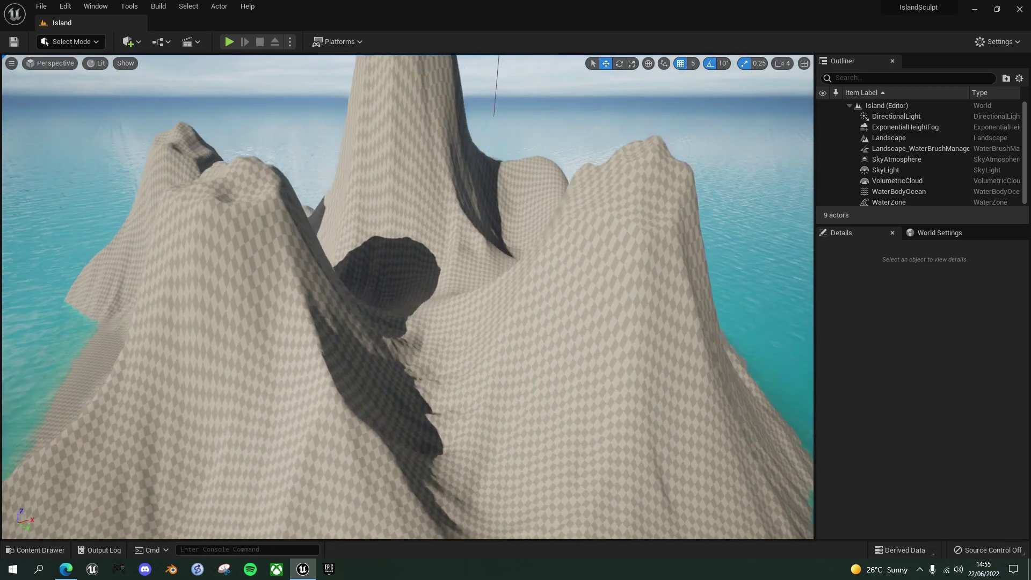
key(s)
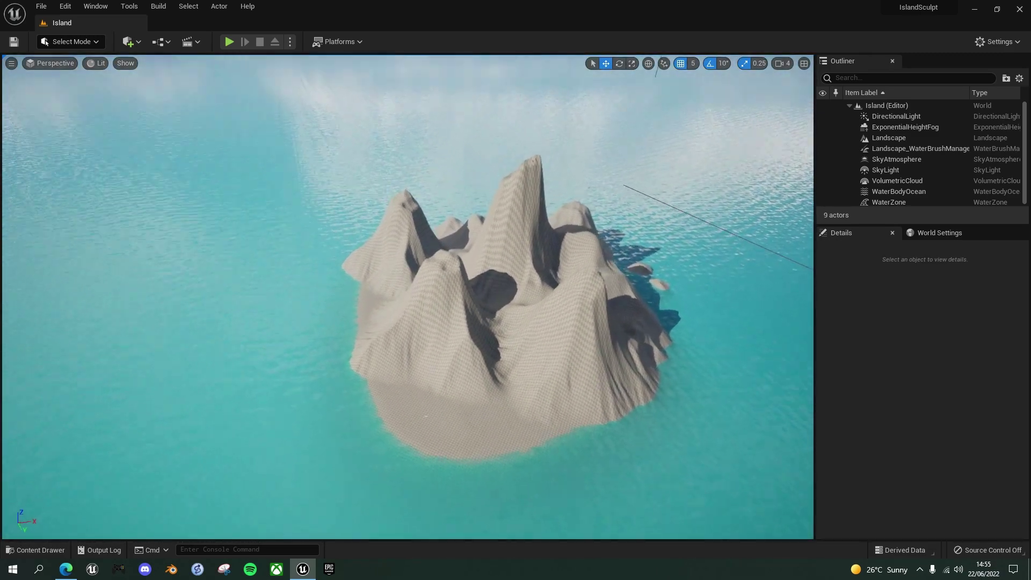
key(d)
key(a)
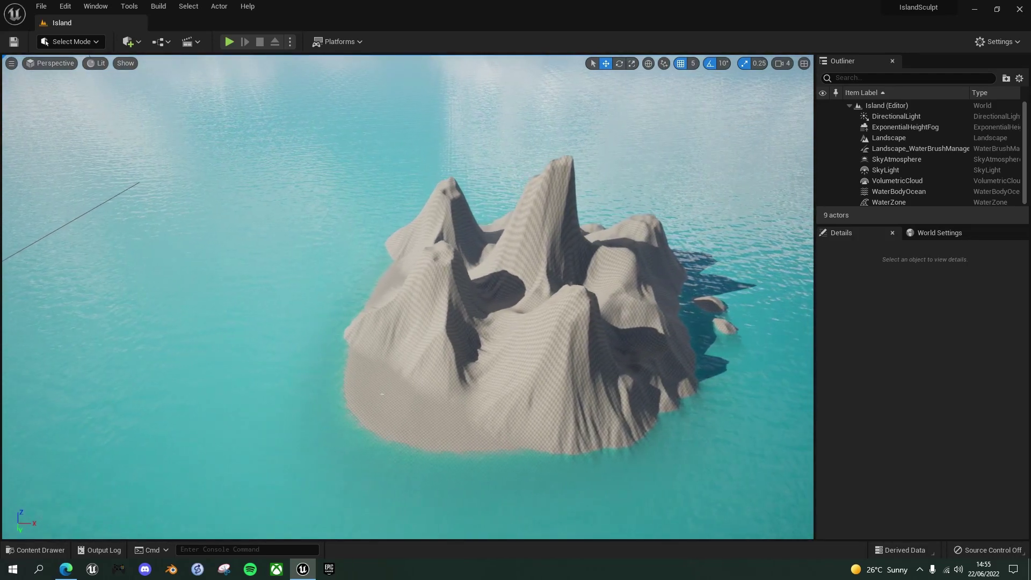
key(a)
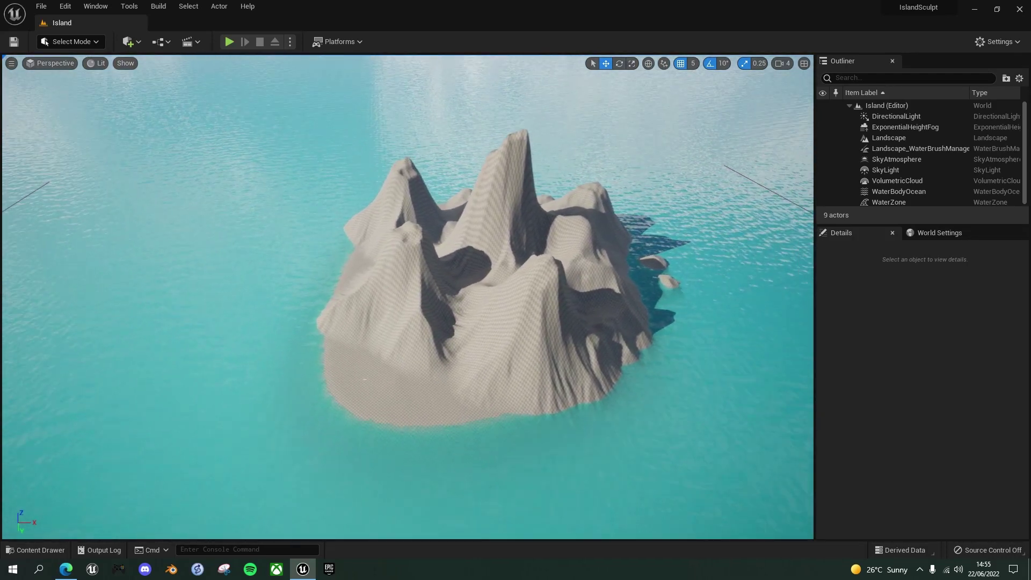
key(a)
key(d)
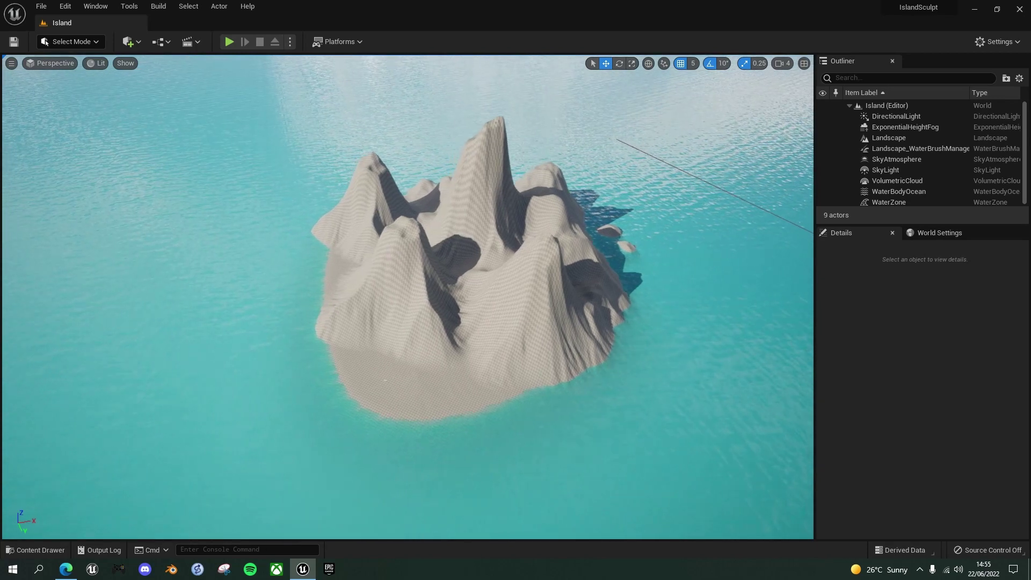
key(a)
key(w)
right_drag(421, 297, 443, 297)
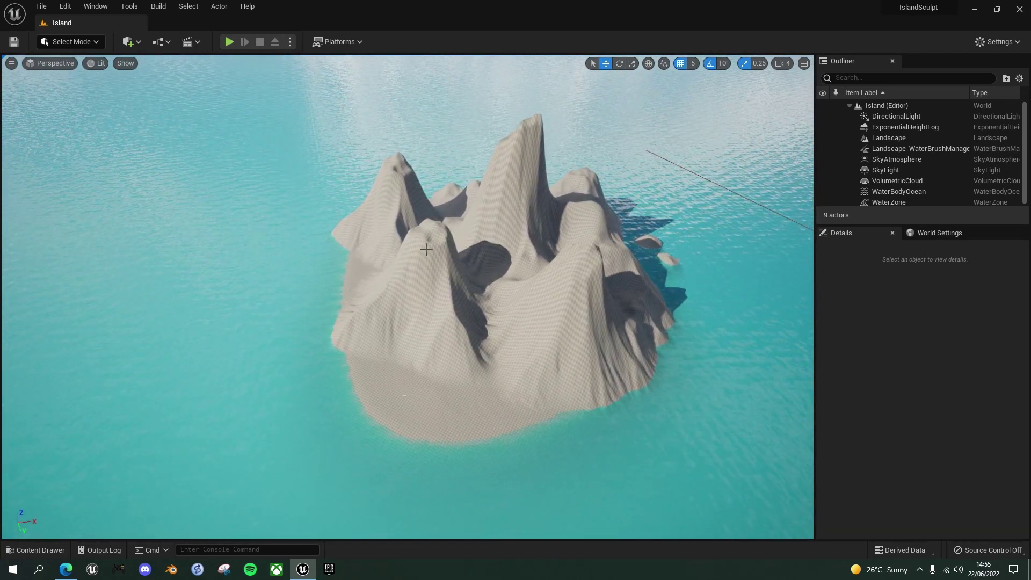